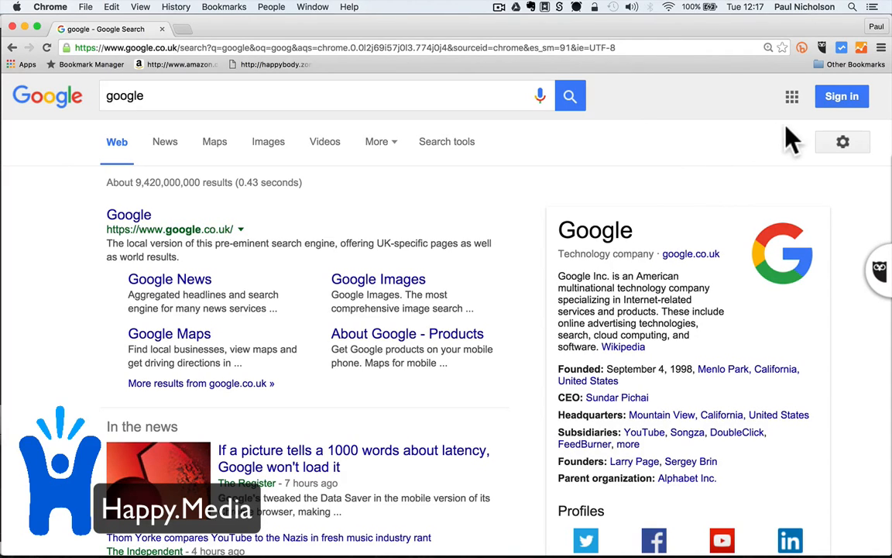
Start a new Google account with the account's first name, last name and a Gmail username.
{"action": "left_click", "coordinate": [843, 113]}
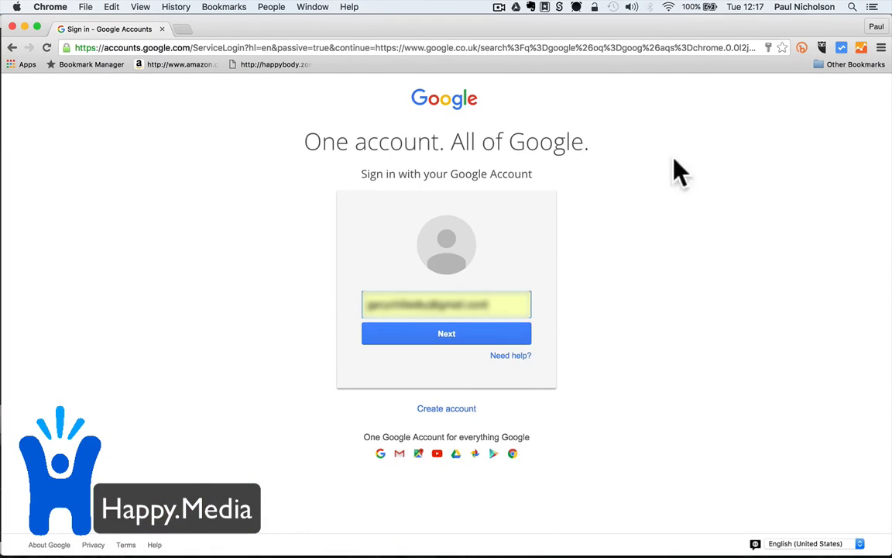
{"action": "left_click", "coordinate": [445, 409]}
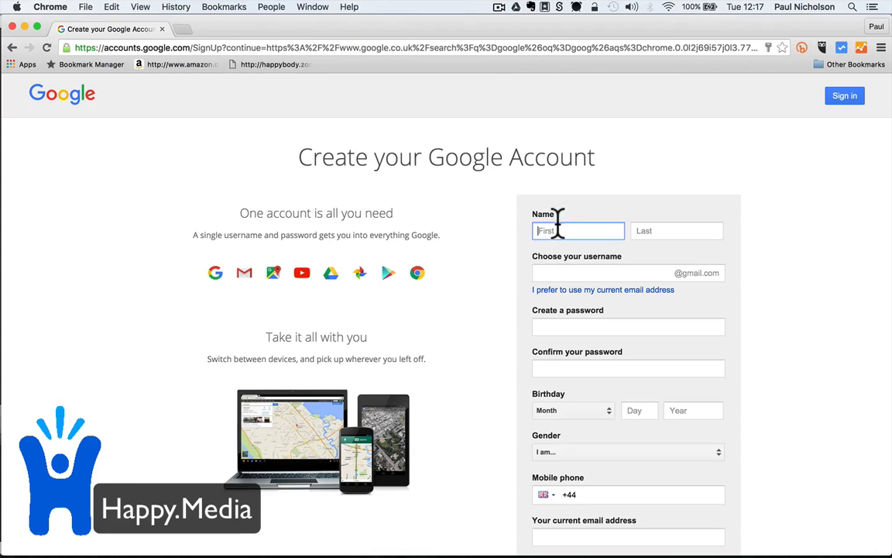
{"action": "left_click", "coordinate": [555, 229]}
{"action": "scroll", "coordinate": [555, 229], "scroll_direction": "down", "scroll_amount": 2}
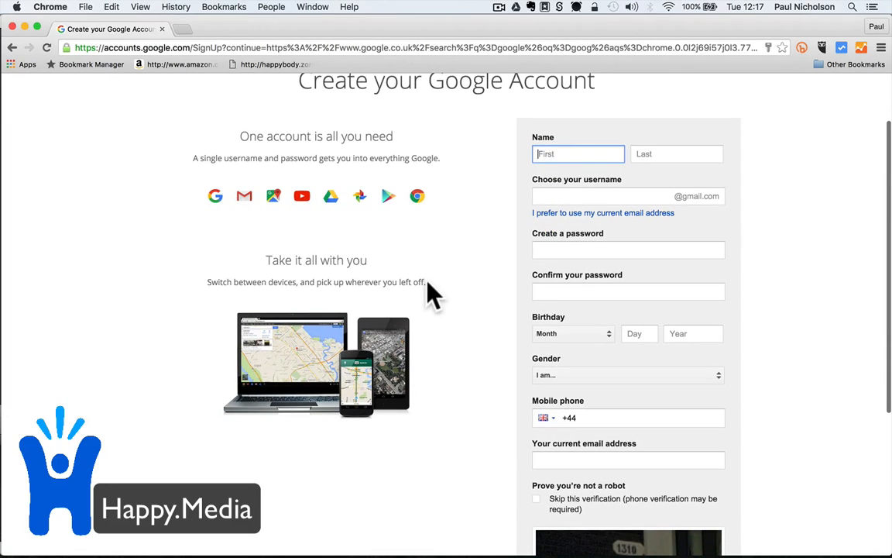
{"action": "type", "text": "Team"}
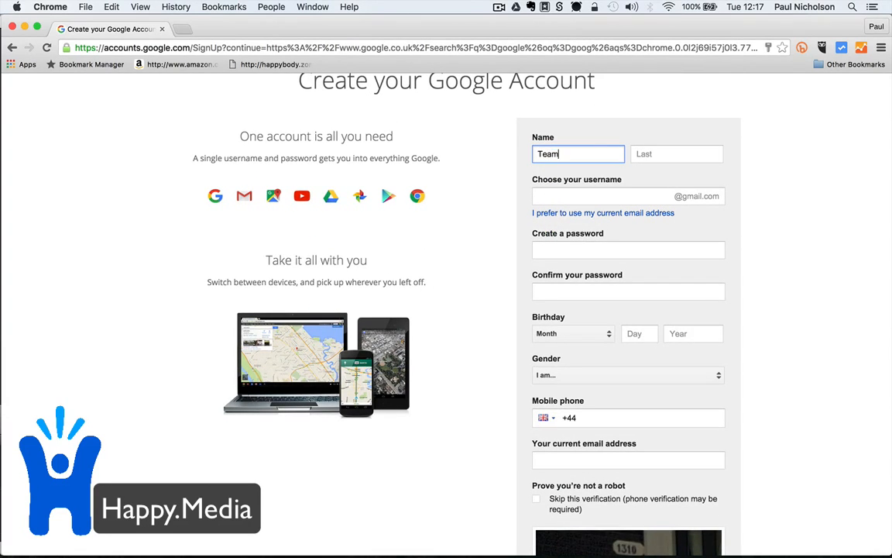
{"action": "key", "text": "Tab"}
{"action": "type", "text": "Happy-Me"}
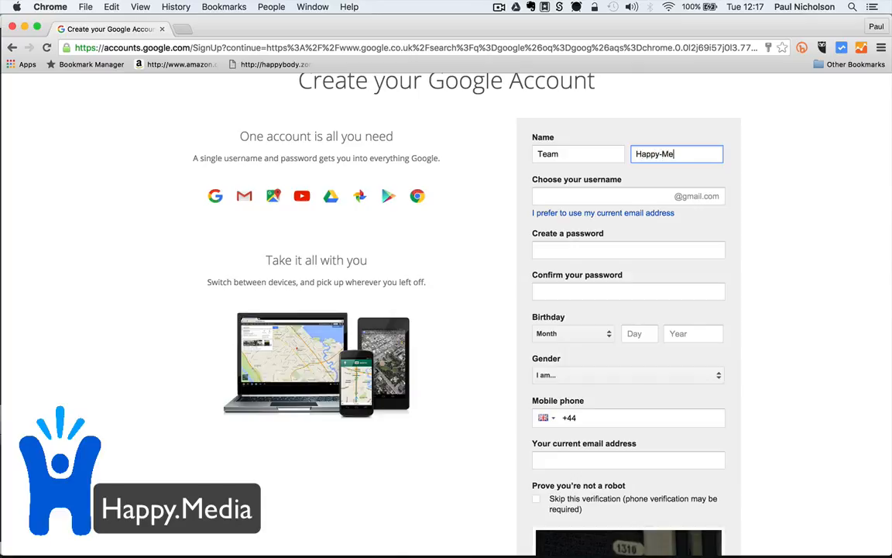
{"action": "key", "text": "Tab"}
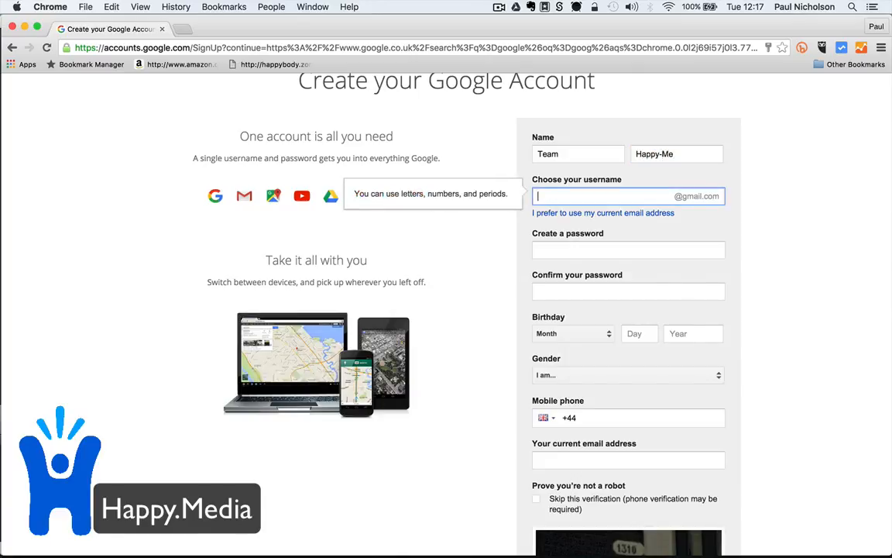
{"action": "key", "text": "Tab"}
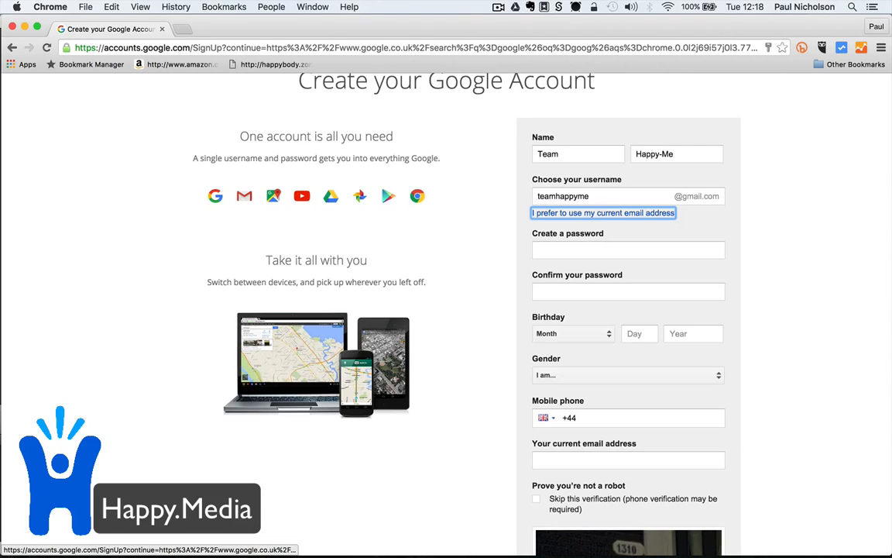
Enter and confirm the account password, then fill in the birthday and mobile phone number.
{"action": "left_click", "coordinate": [589, 249]}
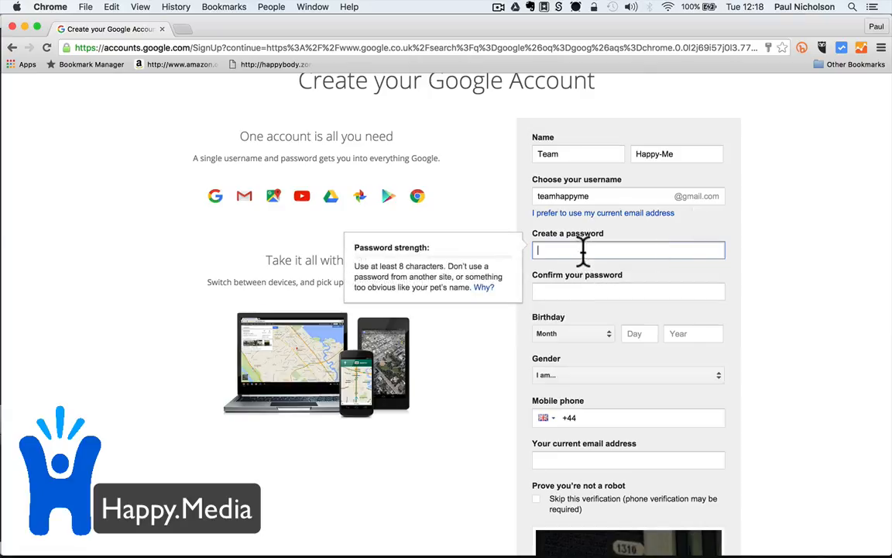
{"action": "key", "text": "Tab"}
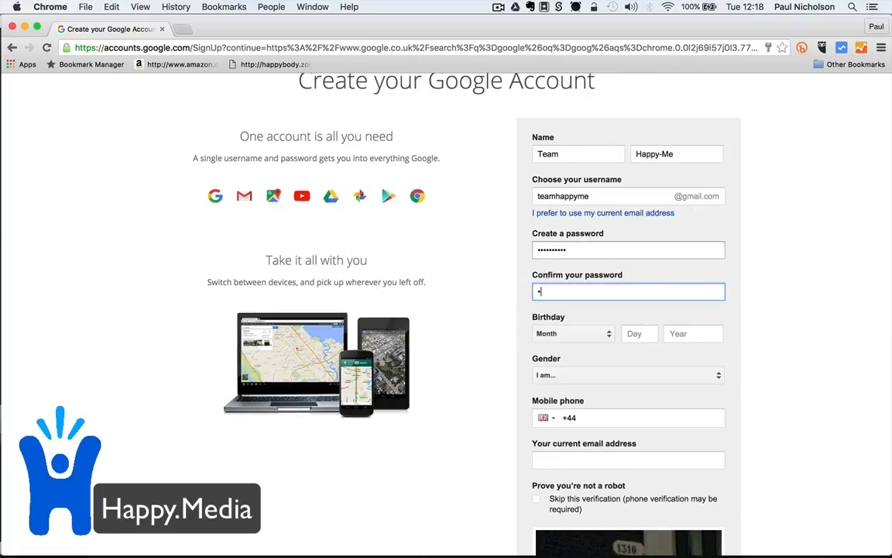
{"action": "left_click", "coordinate": [577, 335]}
{"action": "left_click", "coordinate": [581, 348]}
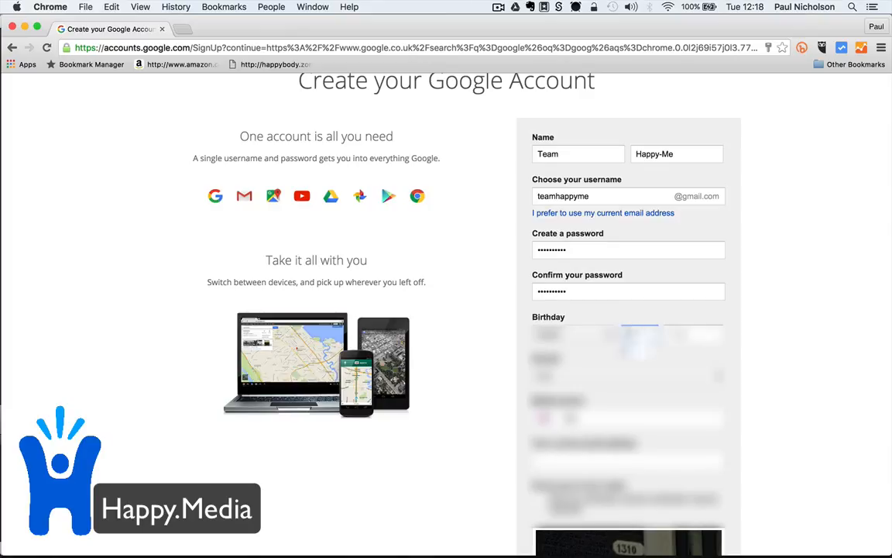
{"action": "left_click", "coordinate": [689, 338]}
{"action": "type", "text": "****"}
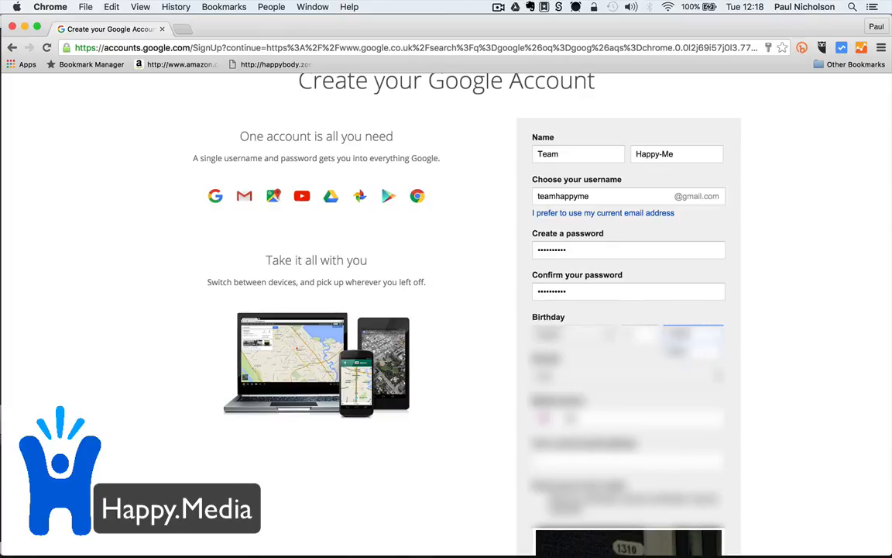
{"action": "key", "text": "Tab"}
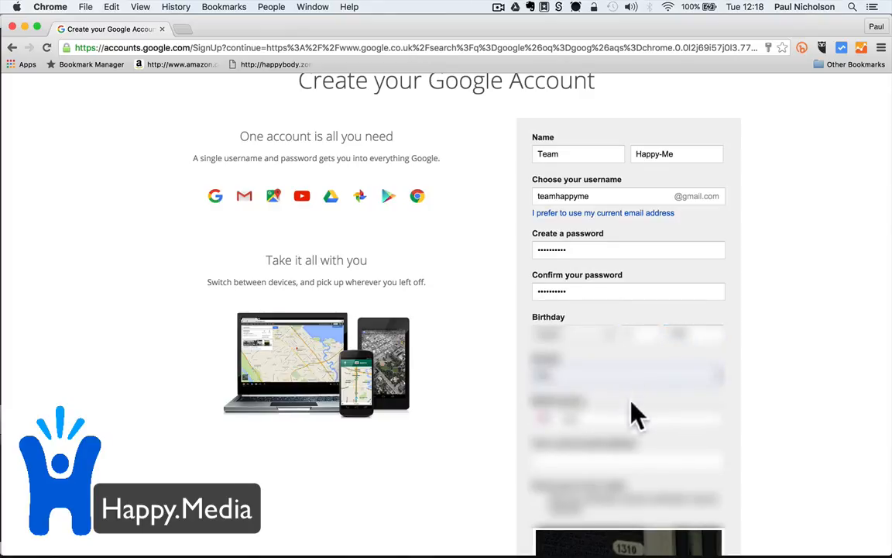
{"action": "left_click", "coordinate": [636, 413]}
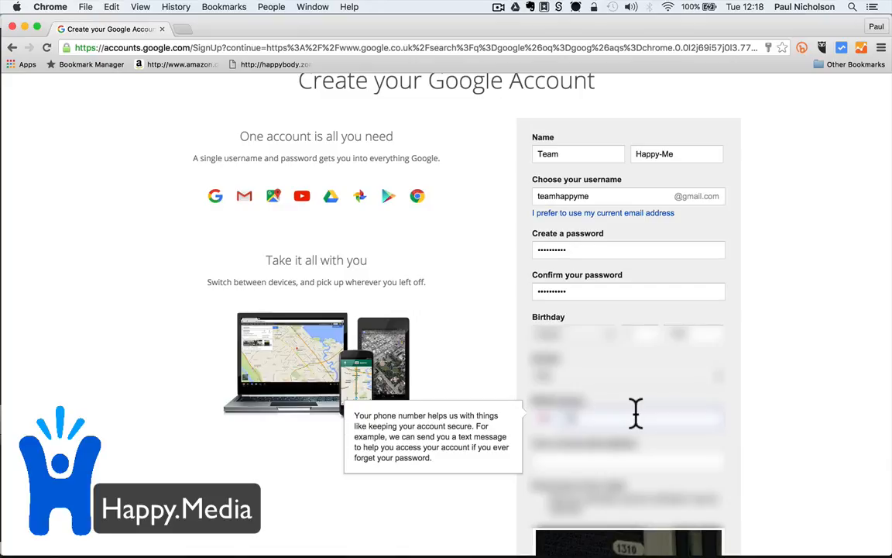
{"action": "type", "text": "*****"}
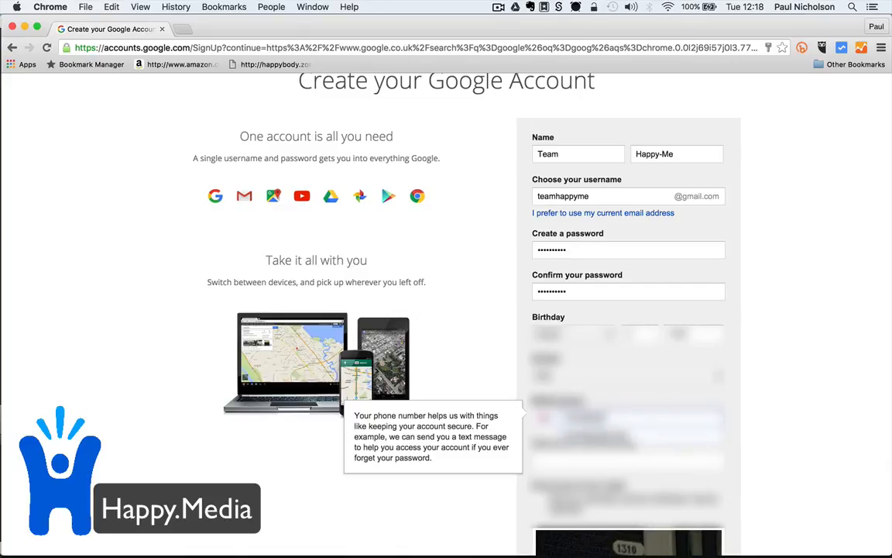
{"action": "key", "text": "Tab"}
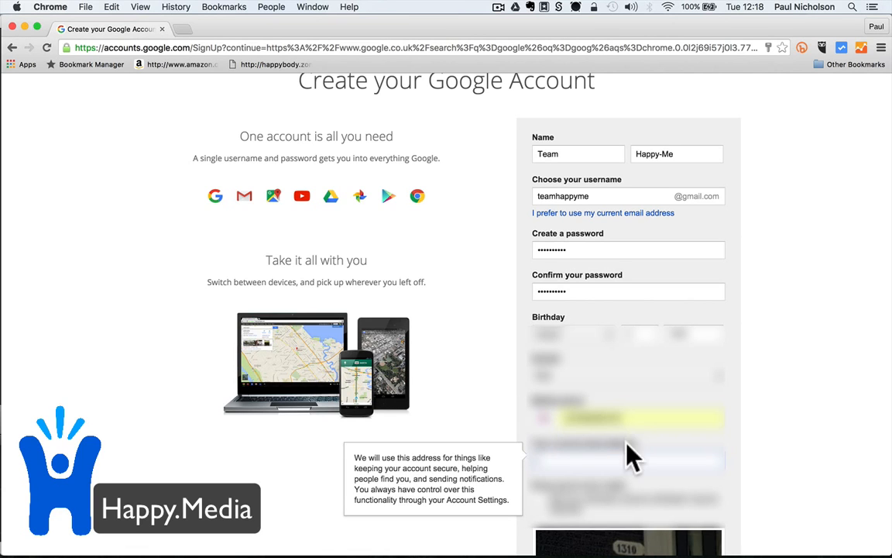
Enter the custom-domain address as the current email address on the sign-up form.
{"action": "left_click", "coordinate": [595, 460]}
{"action": "scroll", "coordinate": [595, 460], "scroll_direction": "down", "scroll_amount": 5}
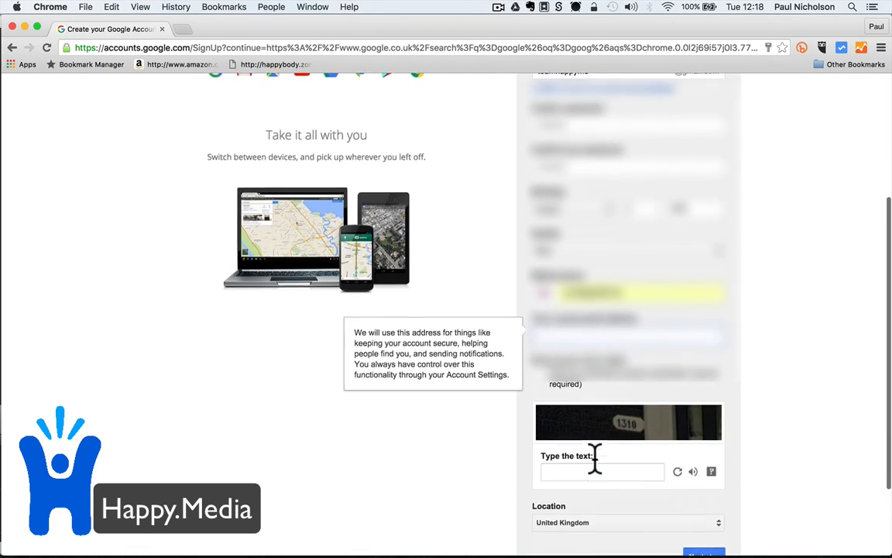
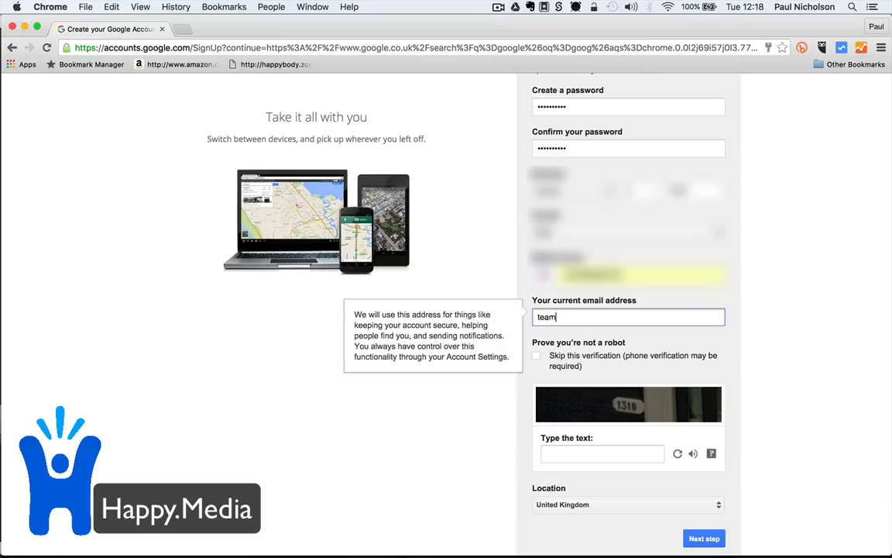
{"action": "key", "text": "Tab"}
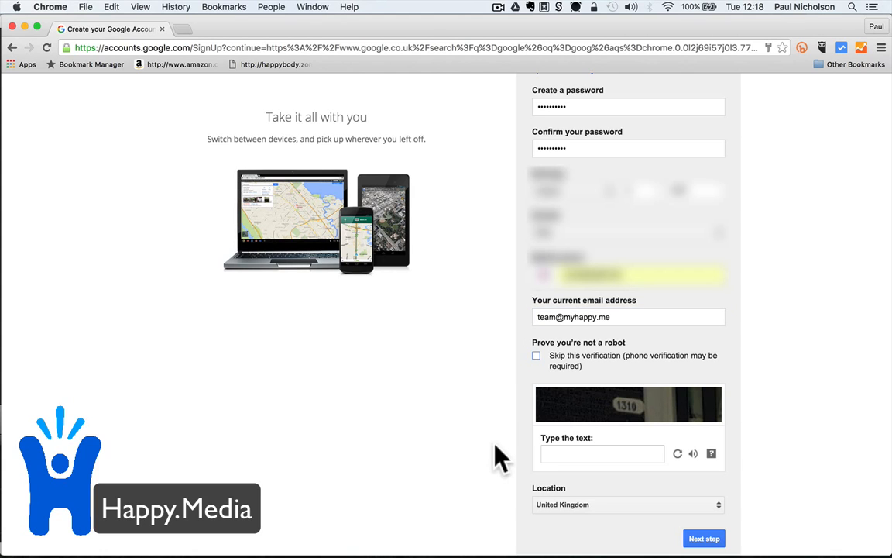
{"action": "scroll", "coordinate": [481, 446], "scroll_direction": "down", "scroll_amount": 2}
{"action": "scroll", "coordinate": [480, 448], "scroll_direction": "down", "scroll_amount": 1}
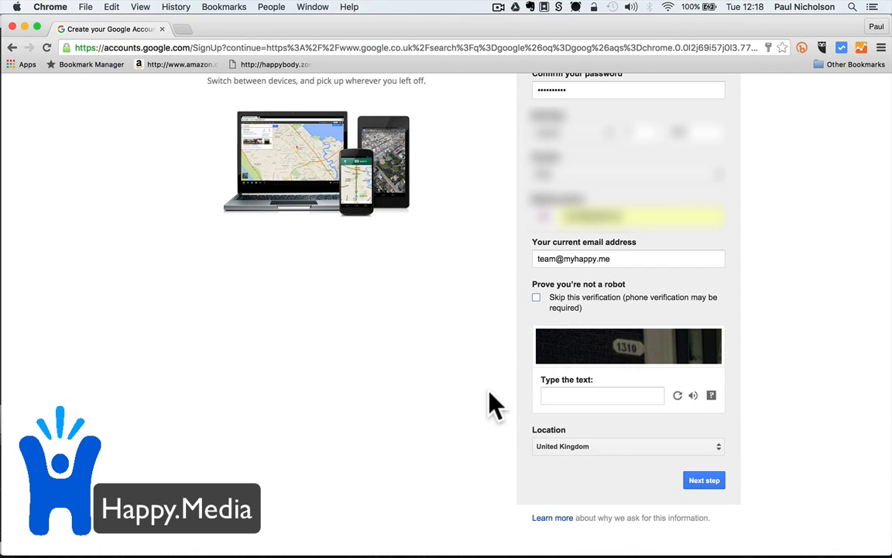
{"action": "scroll", "coordinate": [494, 404], "scroll_direction": "up", "scroll_amount": 5}
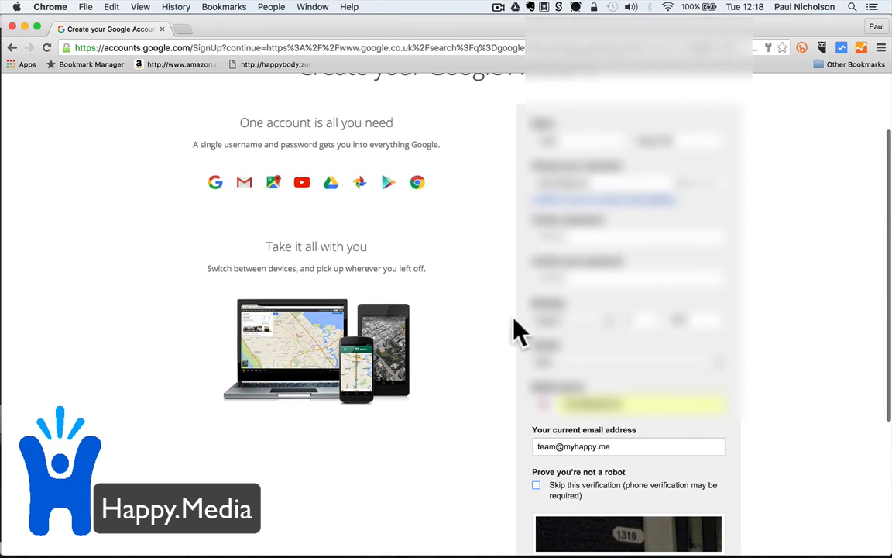
{"action": "scroll", "coordinate": [538, 306], "scroll_direction": "down", "scroll_amount": 5}
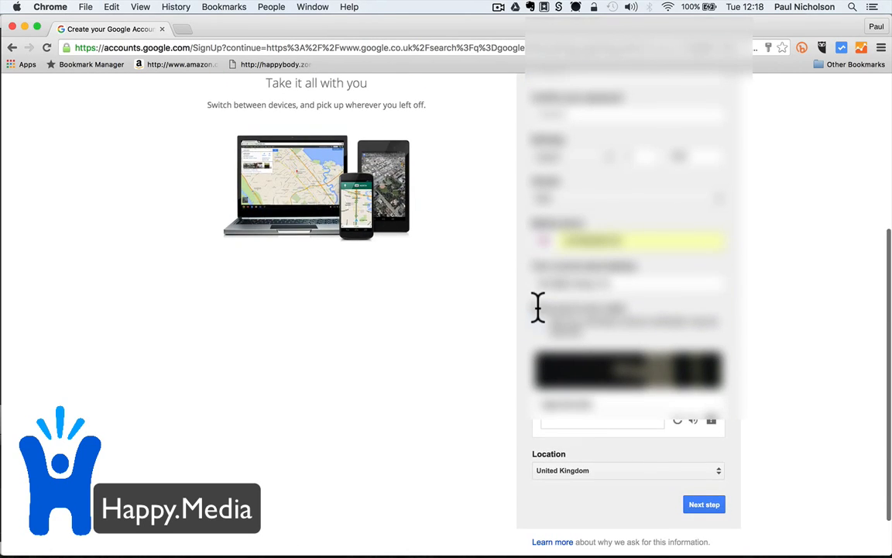
Enter verification text 1310, submit the form and accept the Privacy and Terms.
{"action": "left_click", "coordinate": [552, 422]}
{"action": "type", "text": "1310"}
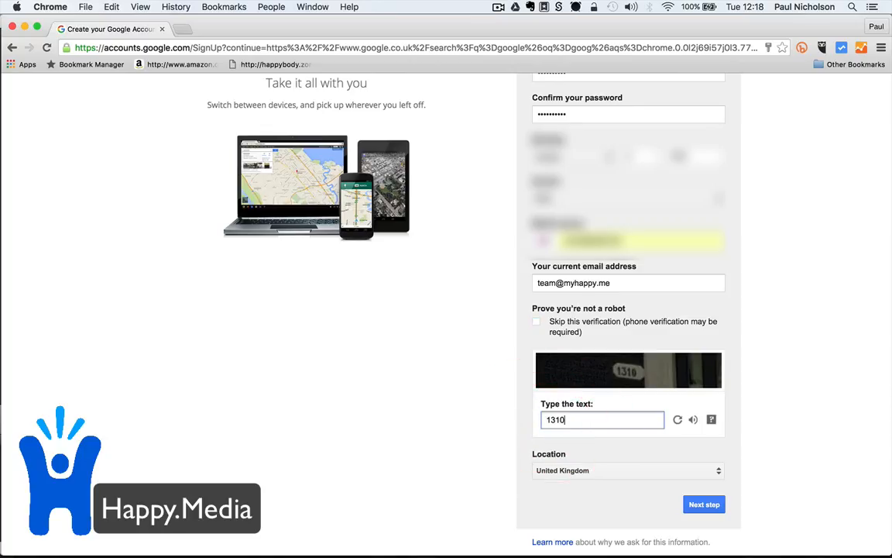
{"action": "left_click", "coordinate": [702, 504]}
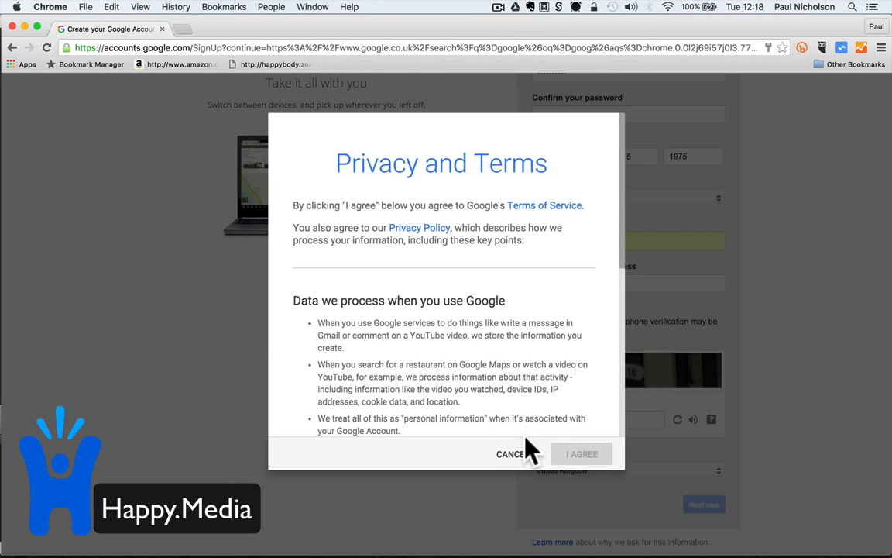
{"action": "scroll", "coordinate": [481, 327], "scroll_direction": "down", "scroll_amount": 8}
{"action": "scroll", "coordinate": [480, 326], "scroll_direction": "down", "scroll_amount": 3}
{"action": "left_click", "coordinate": [570, 454]}
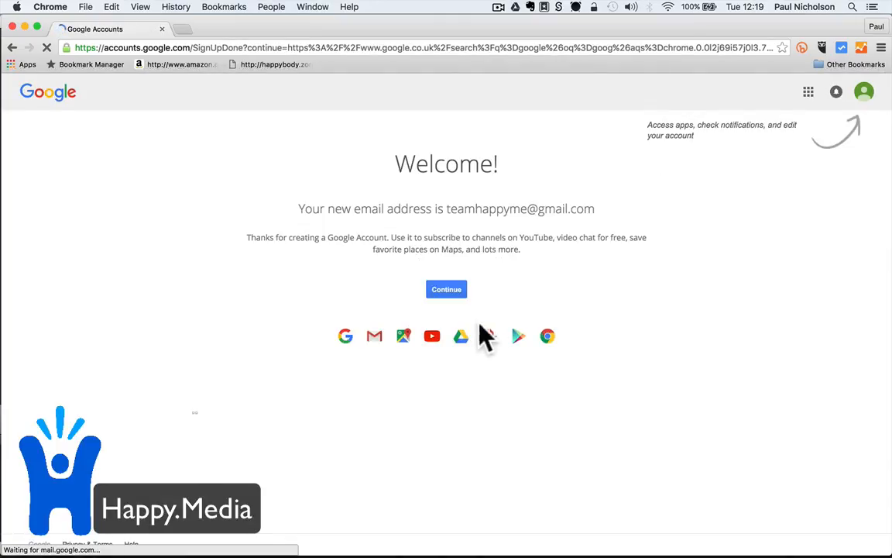
Leave the welcome page, decline saving the password, and open Gmail from Google apps.
{"action": "left_click", "coordinate": [447, 289]}
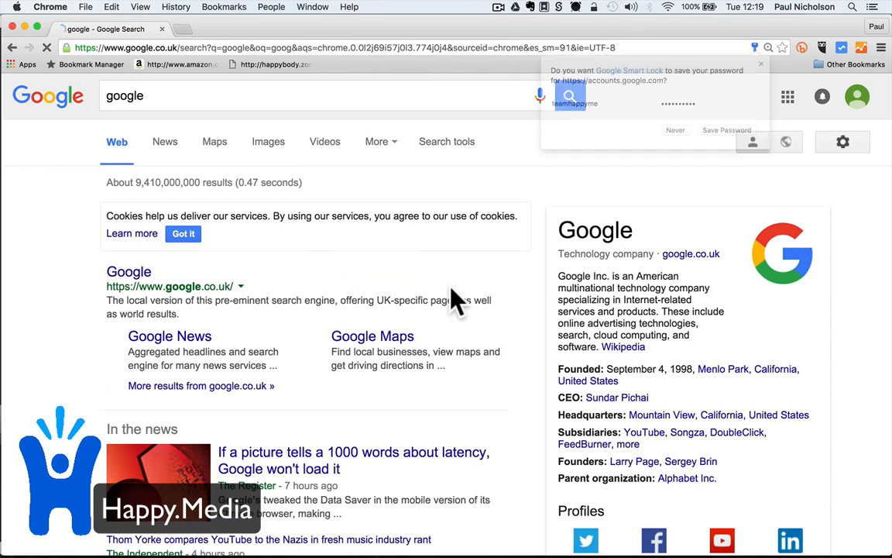
{"action": "left_click", "coordinate": [762, 65]}
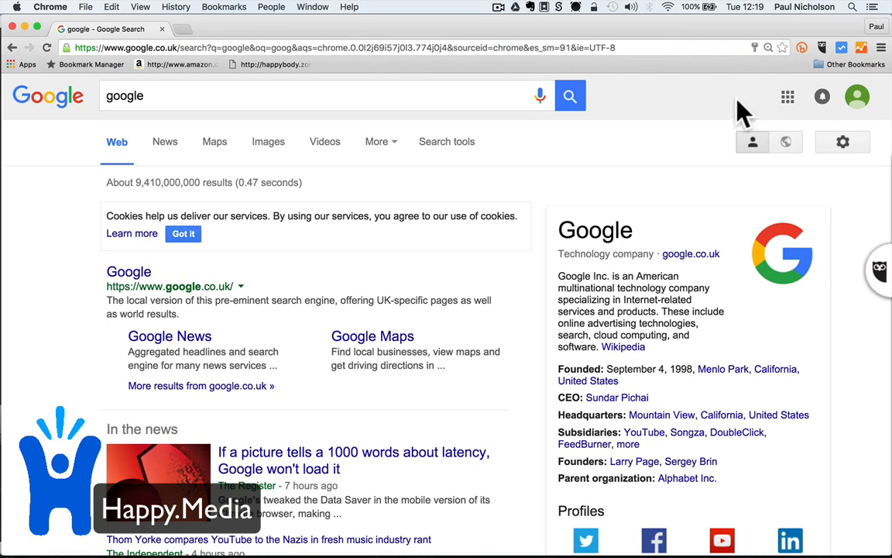
{"action": "left_click", "coordinate": [788, 99]}
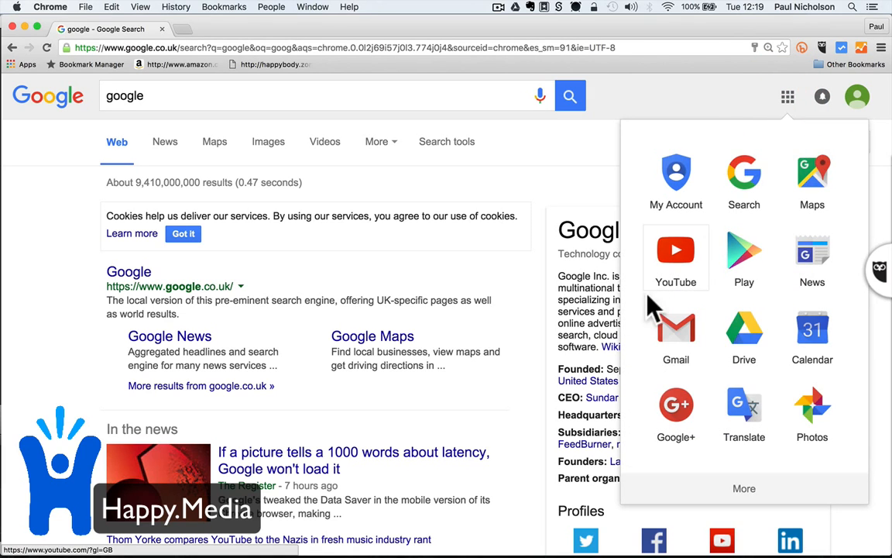
{"action": "left_click", "coordinate": [662, 334]}
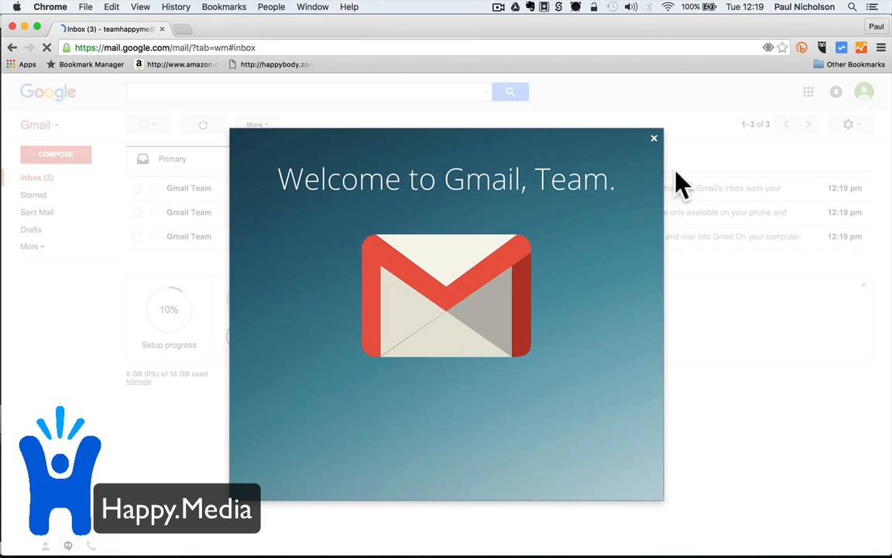
{"action": "left_click", "coordinate": [653, 139]}
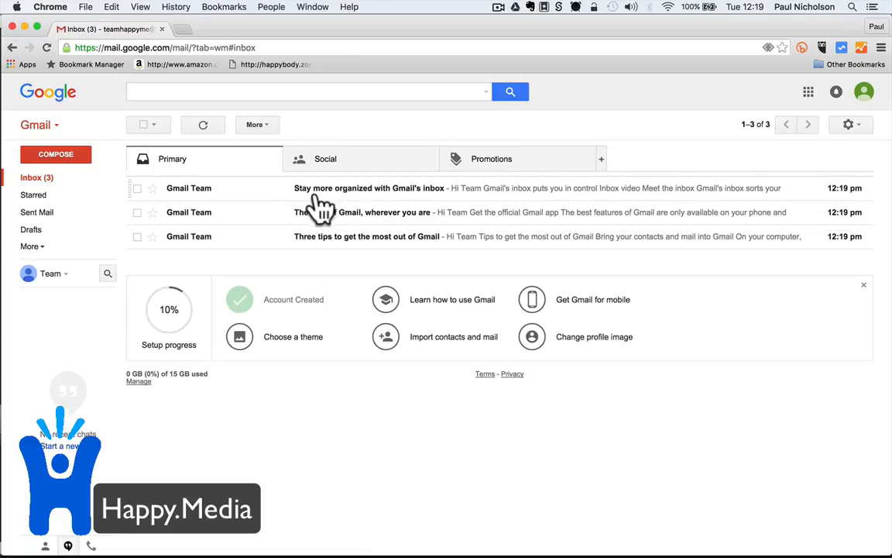
Browse the Social and Promotions categories and return to the Primary inbox.
{"action": "left_click", "coordinate": [334, 159]}
{"action": "left_click", "coordinate": [469, 165]}
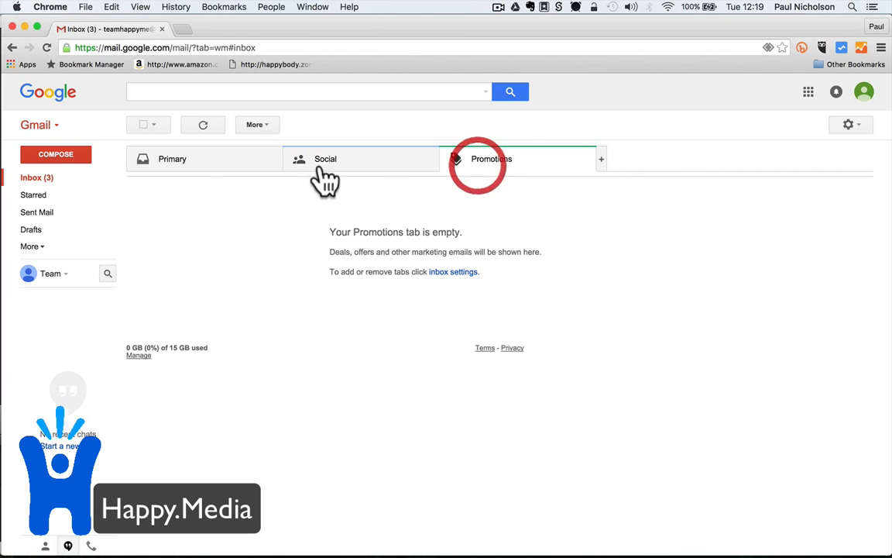
{"action": "left_click", "coordinate": [223, 168]}
{"action": "left_click", "coordinate": [71, 188]}
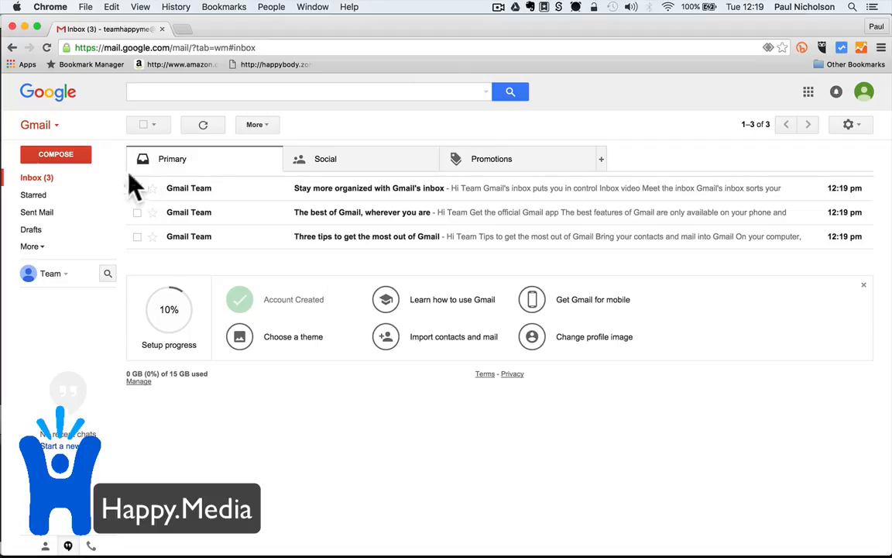
{"action": "left_click", "coordinate": [339, 175]}
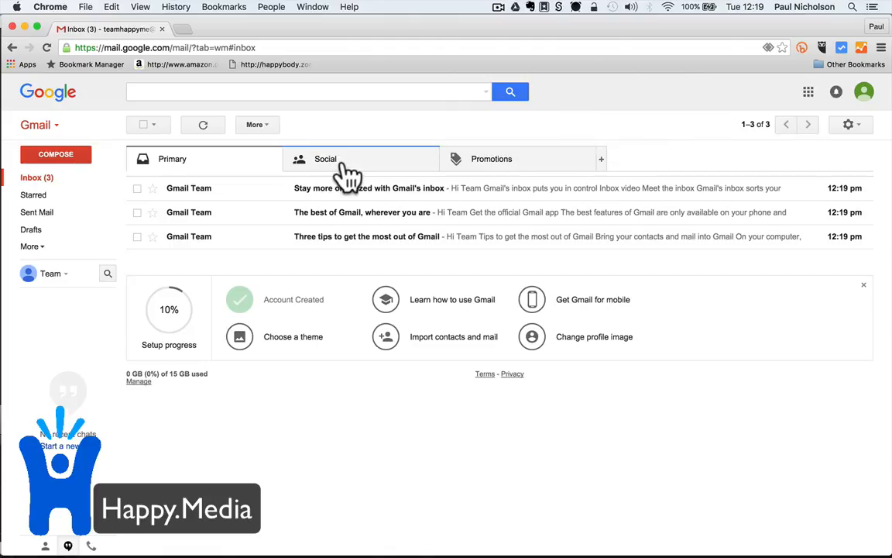
{"action": "left_click", "coordinate": [181, 28]}
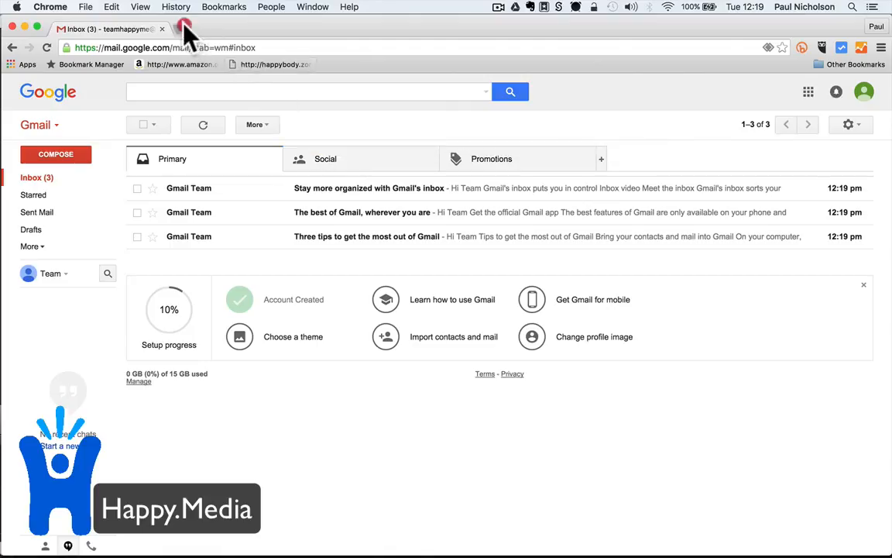
Go from happymehosting.com through My Account and Web Hosting into happy-me.net's cPanel Email Accounts.
{"action": "type", "text": "happy"}
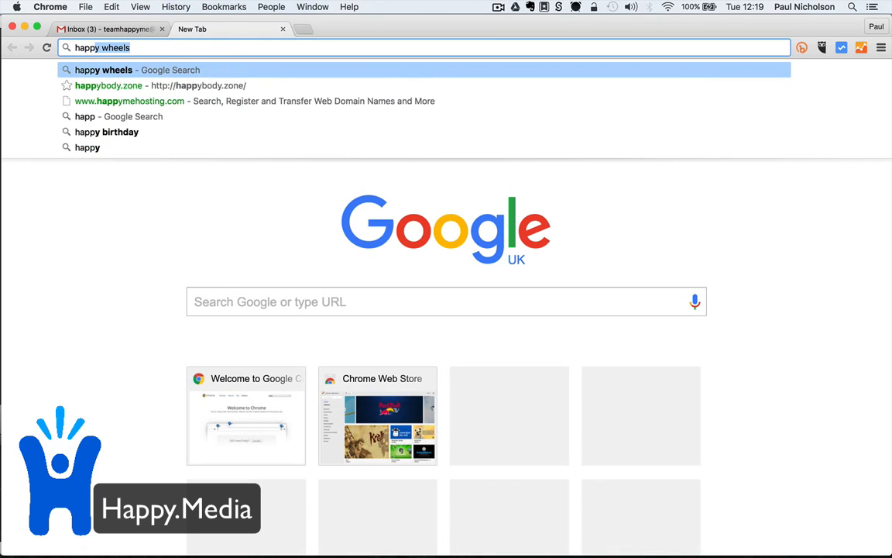
{"action": "type", "text": "mehosting.com"}
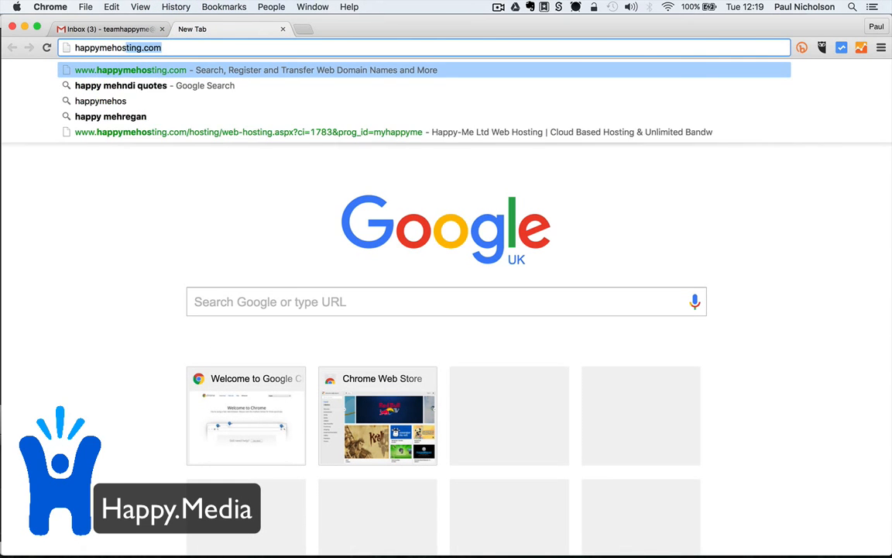
{"action": "key", "text": "Return"}
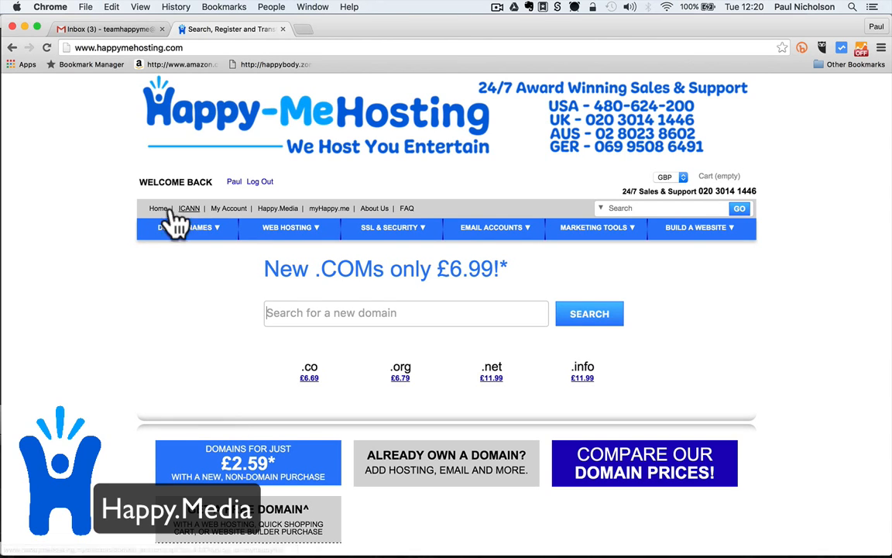
{"action": "left_click", "coordinate": [228, 208]}
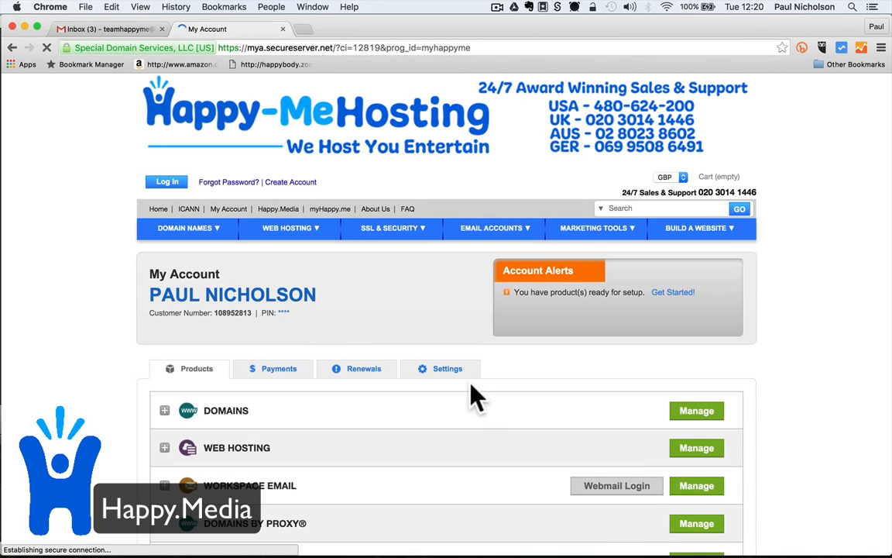
{"action": "scroll", "coordinate": [664, 472], "scroll_direction": "down", "scroll_amount": 5}
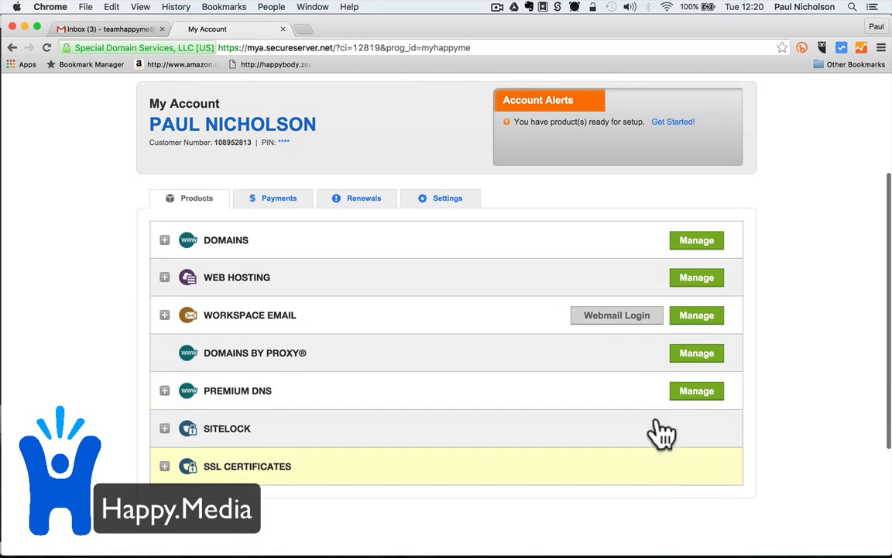
{"action": "left_click", "coordinate": [719, 286]}
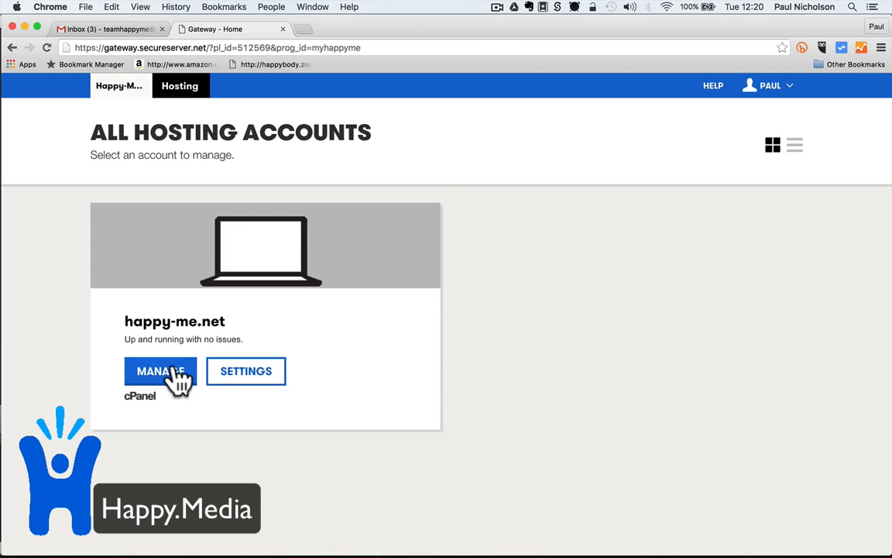
{"action": "left_click", "coordinate": [167, 371]}
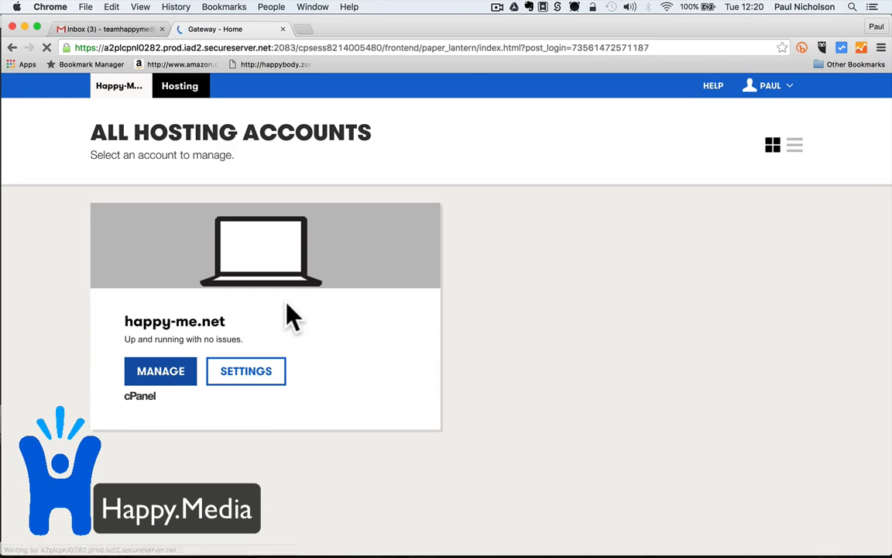
{"action": "scroll", "coordinate": [364, 364], "scroll_direction": "down", "scroll_amount": 10}
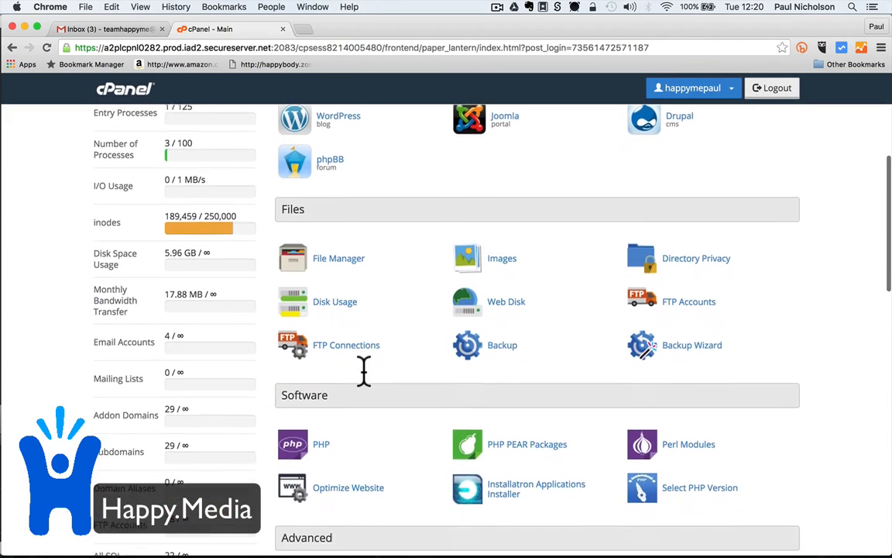
{"action": "scroll", "coordinate": [358, 378], "scroll_direction": "down", "scroll_amount": 5}
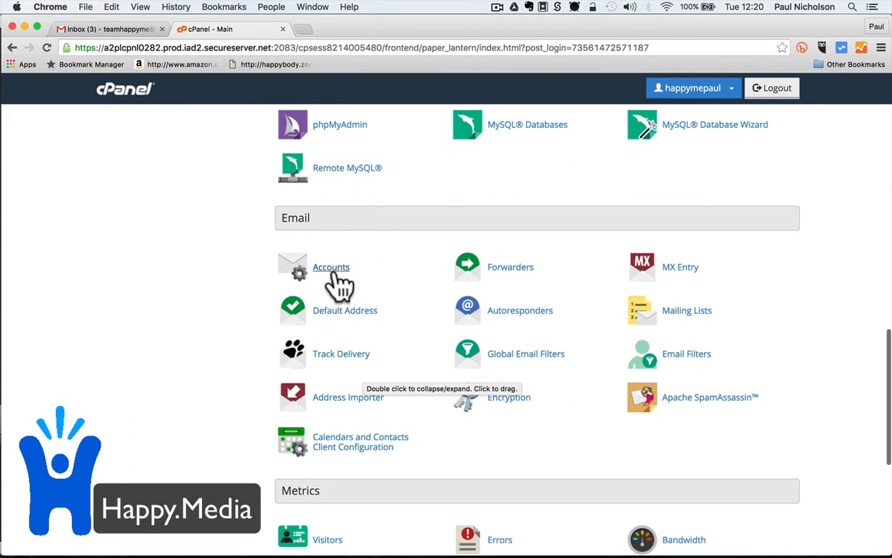
{"action": "left_click", "coordinate": [325, 268]}
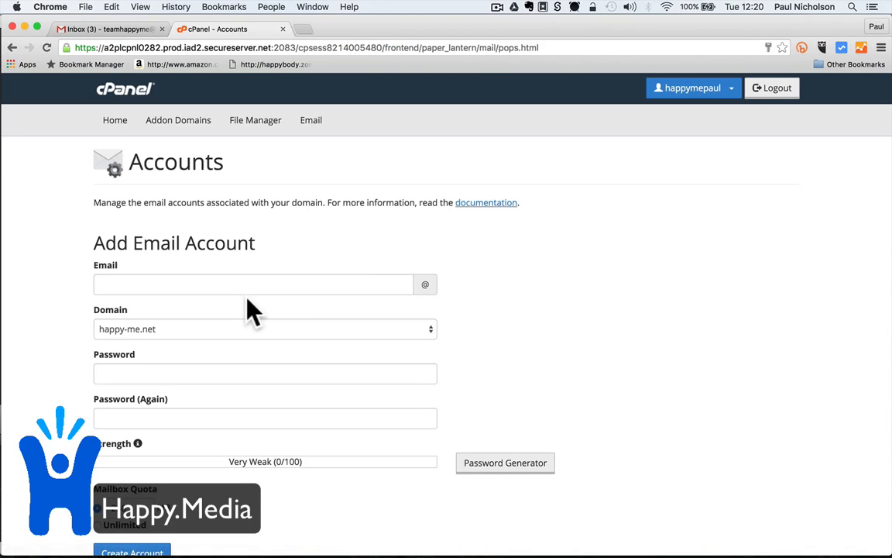
Scroll to the Email Accounts table and expand More options for the 22 MB mailbox.
{"action": "scroll", "coordinate": [247, 299], "scroll_direction": "down", "scroll_amount": 10}
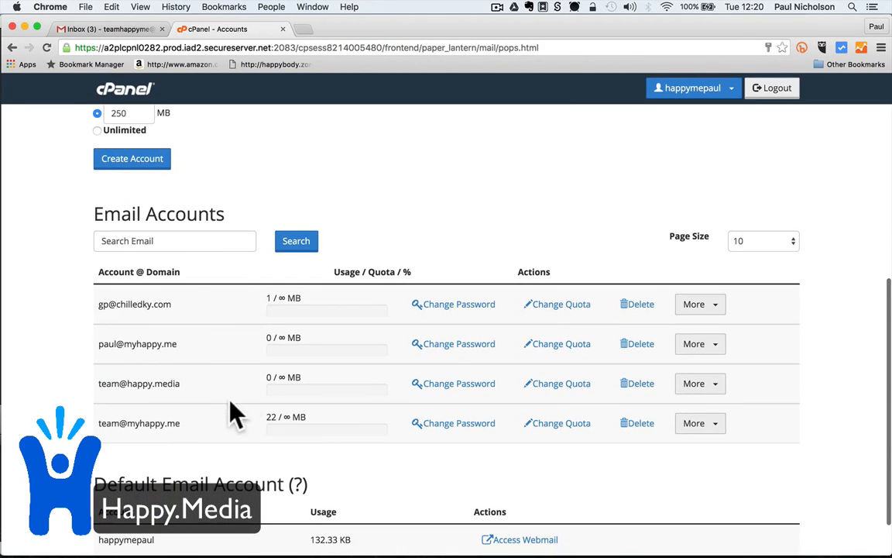
{"action": "scroll", "coordinate": [196, 426], "scroll_direction": "down", "scroll_amount": 2}
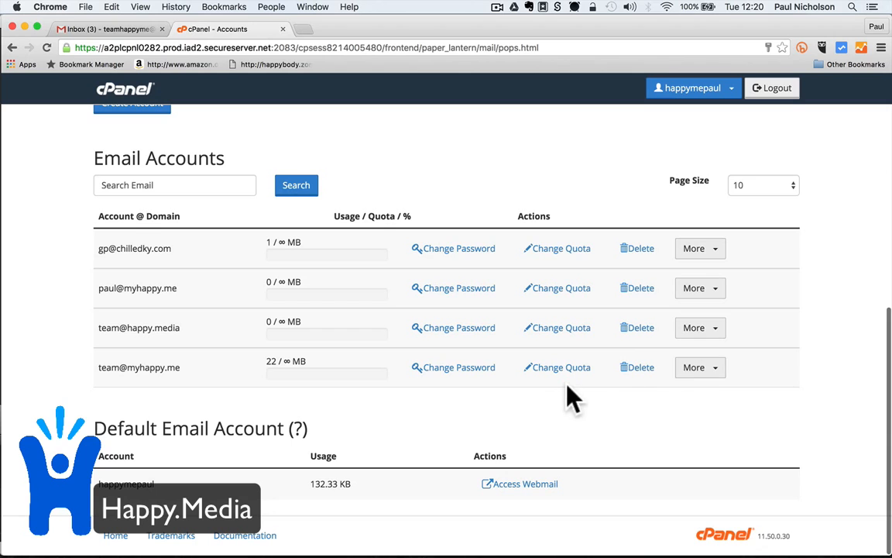
{"action": "left_click", "coordinate": [702, 370]}
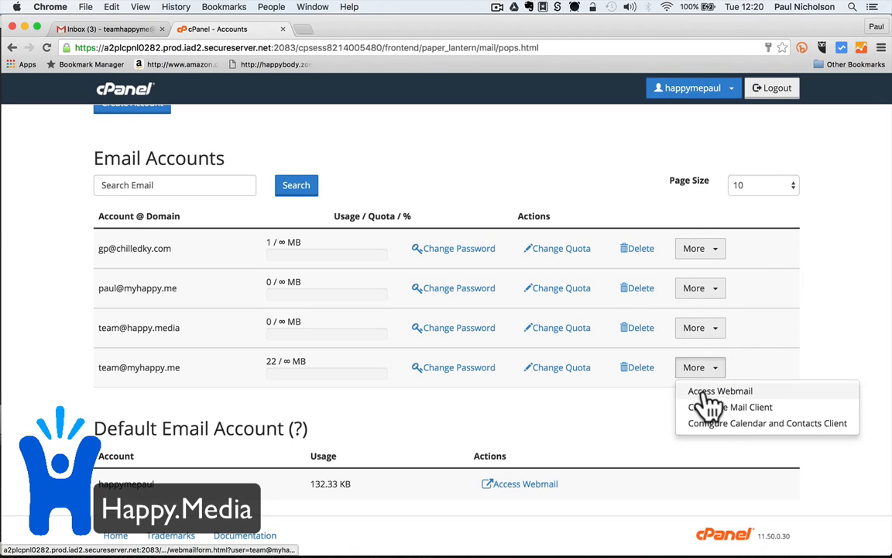
Access that mailbox's webmail through Horde and look over its 780-message inbox.
{"action": "left_click", "coordinate": [706, 391]}
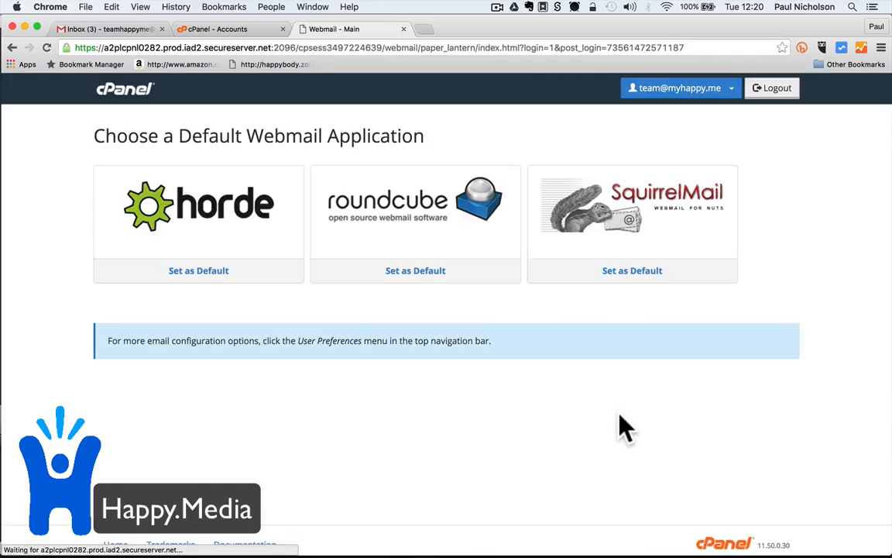
{"action": "left_click", "coordinate": [251, 203]}
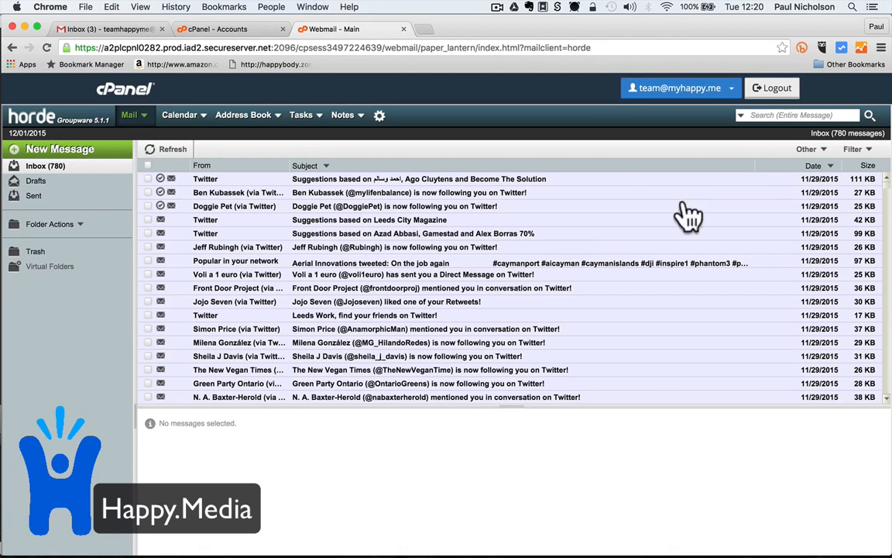
{"action": "scroll", "coordinate": [316, 247], "scroll_direction": "down", "scroll_amount": 5}
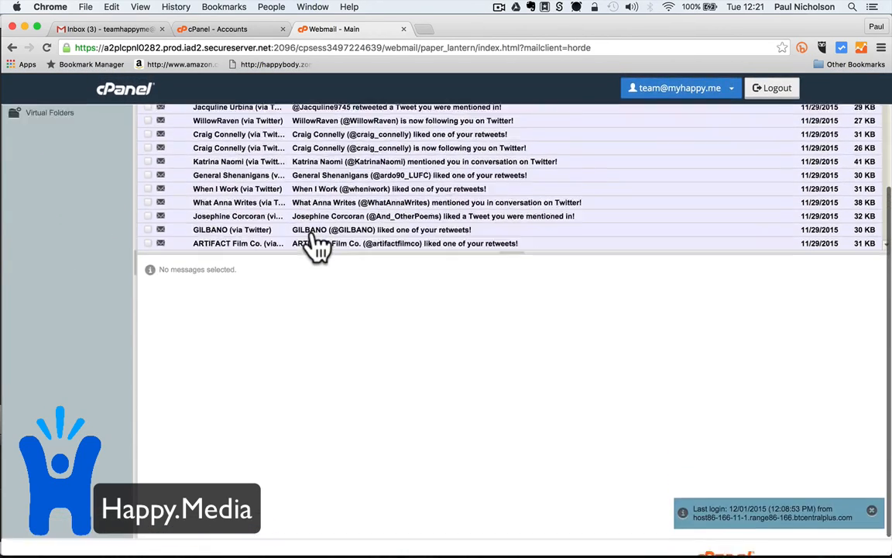
{"action": "scroll", "coordinate": [316, 246], "scroll_direction": "up", "scroll_amount": 6}
{"action": "scroll", "coordinate": [316, 247], "scroll_direction": "down", "scroll_amount": 5}
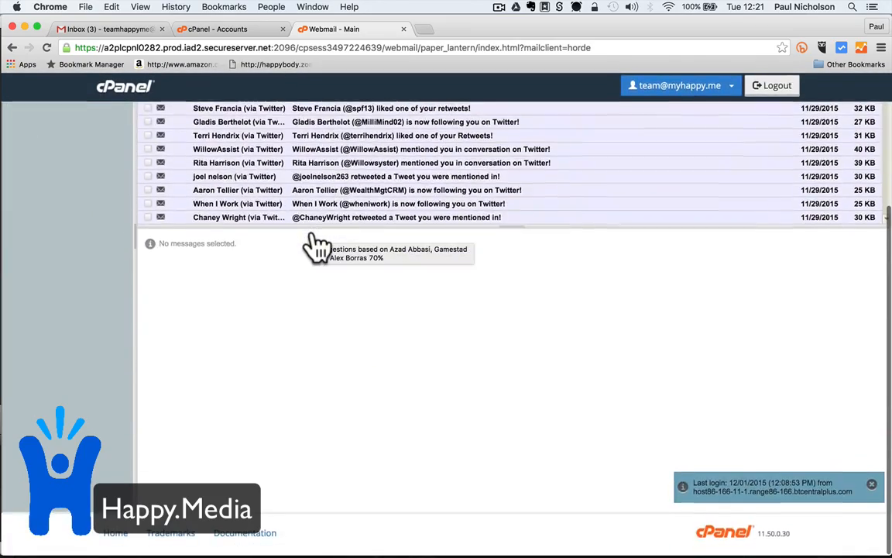
{"action": "scroll", "coordinate": [316, 246], "scroll_direction": "up", "scroll_amount": 6}
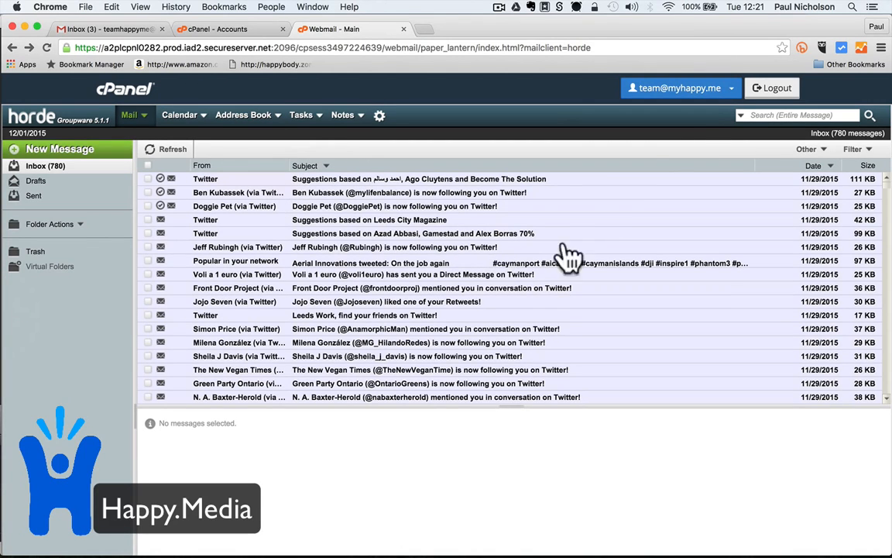
Add a forwarder copying the team mailbox's mail to the new Gmail address, then return to Webmail Main.
{"action": "left_click", "coordinate": [725, 93]}
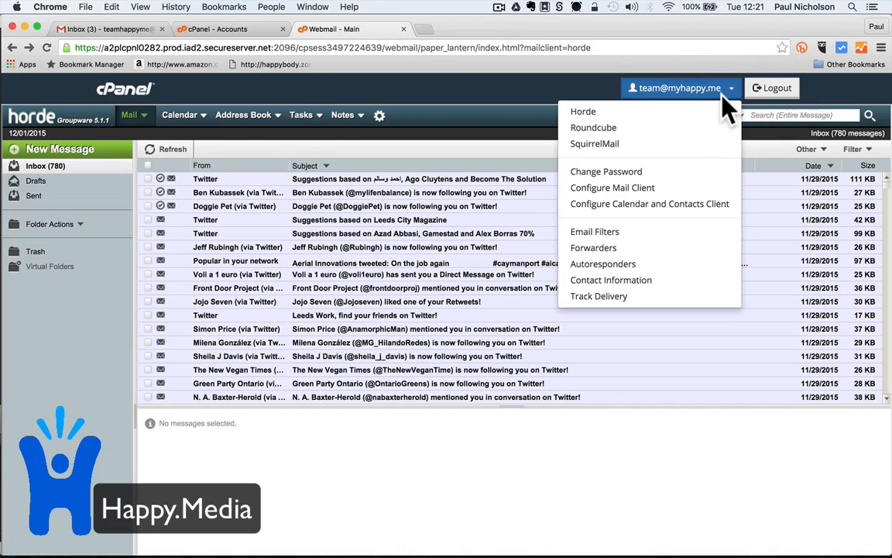
{"action": "left_click", "coordinate": [620, 249]}
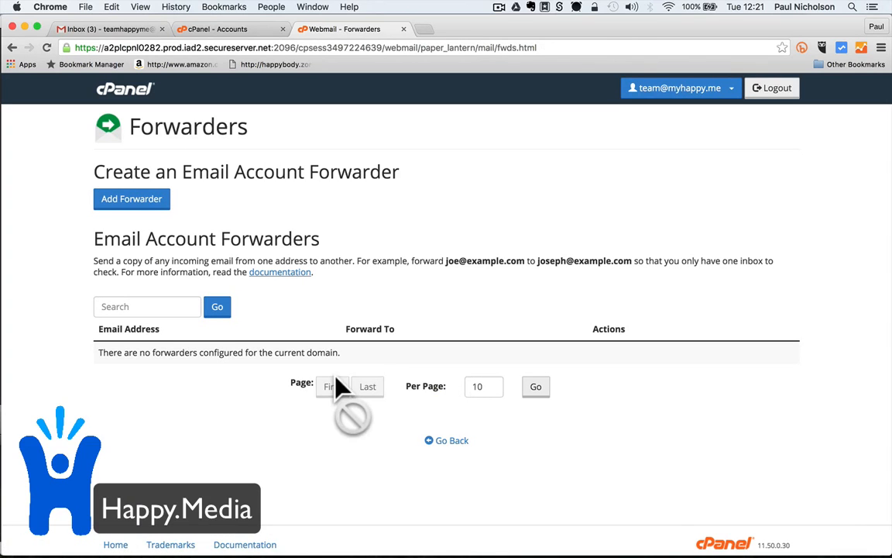
{"action": "left_click", "coordinate": [148, 201]}
{"action": "left_click", "coordinate": [183, 302]}
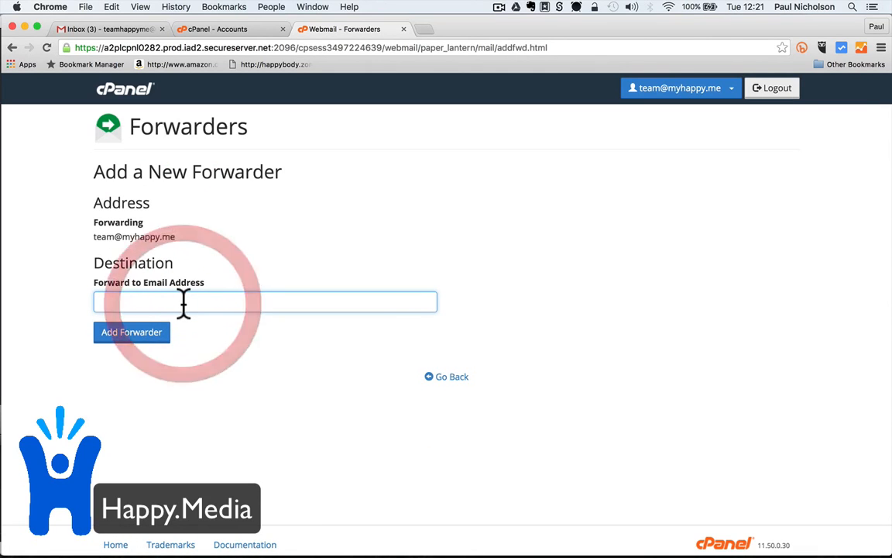
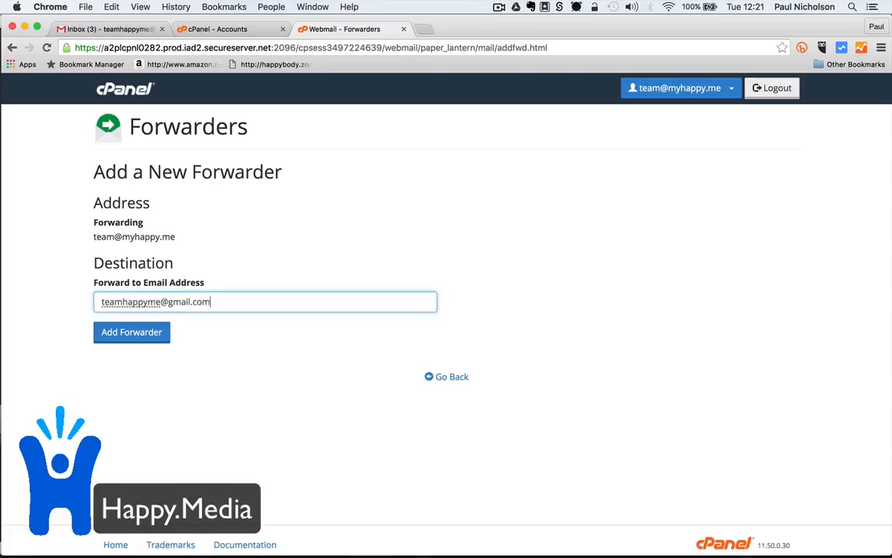
{"action": "left_click", "coordinate": [161, 334]}
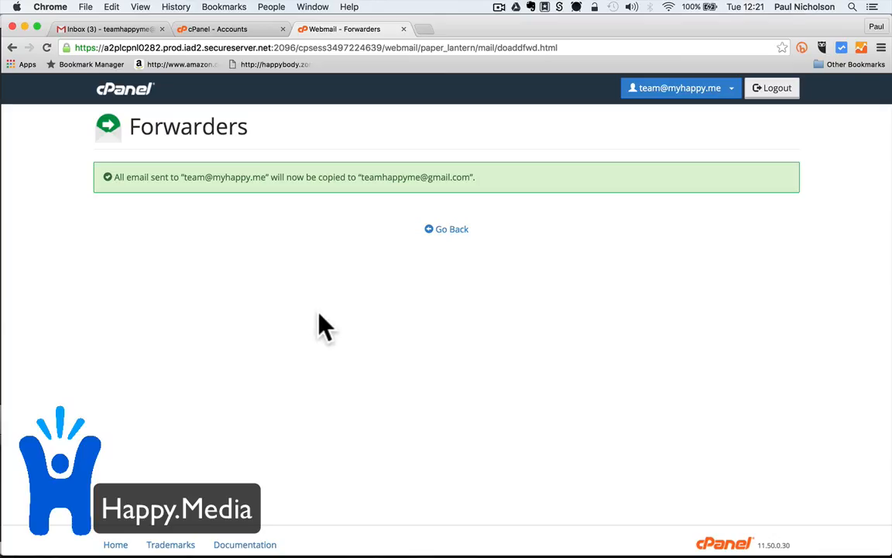
{"action": "left_click", "coordinate": [447, 230]}
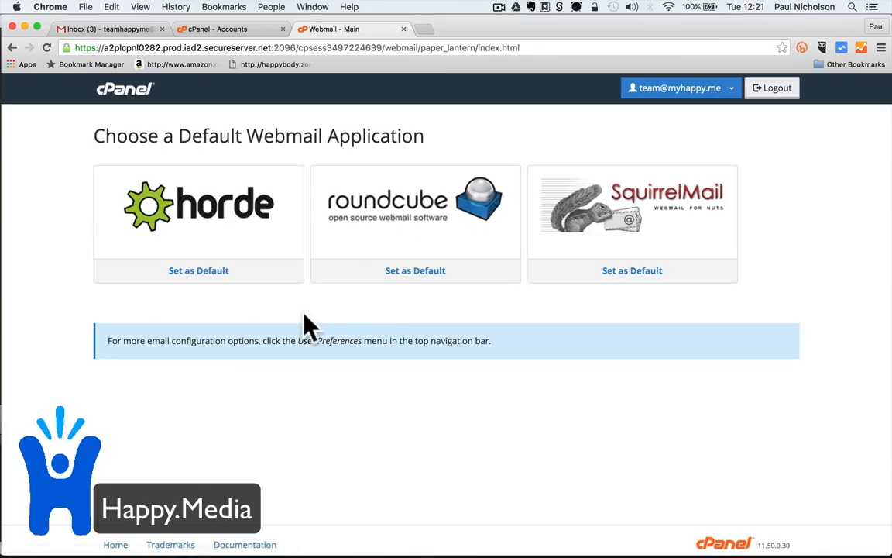
Switch back to Gmail and refresh the inbox to check for new mail.
{"action": "left_click", "coordinate": [96, 28]}
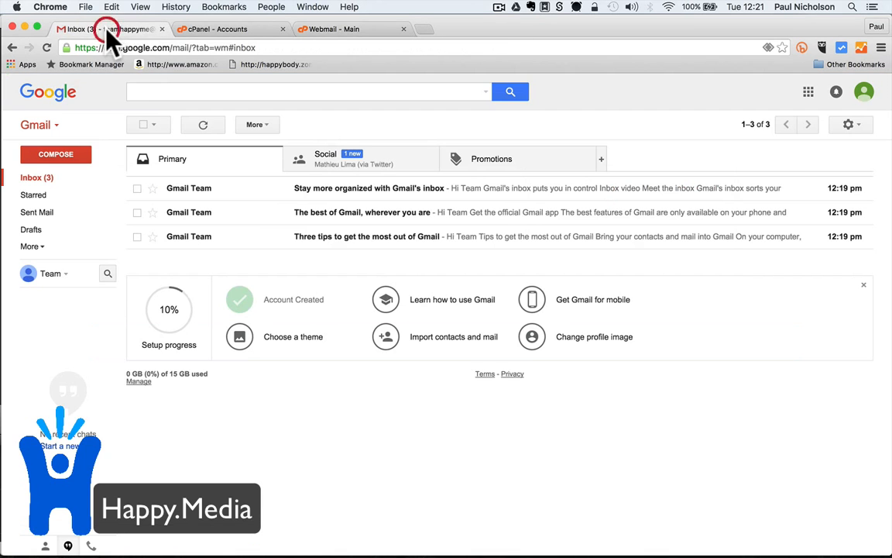
{"action": "left_click", "coordinate": [202, 125]}
{"action": "left_click", "coordinate": [75, 177]}
Launch the desktop Mail app from the Dock's Applications stack.
{"action": "mouse_move", "coordinate": [635, 535]}
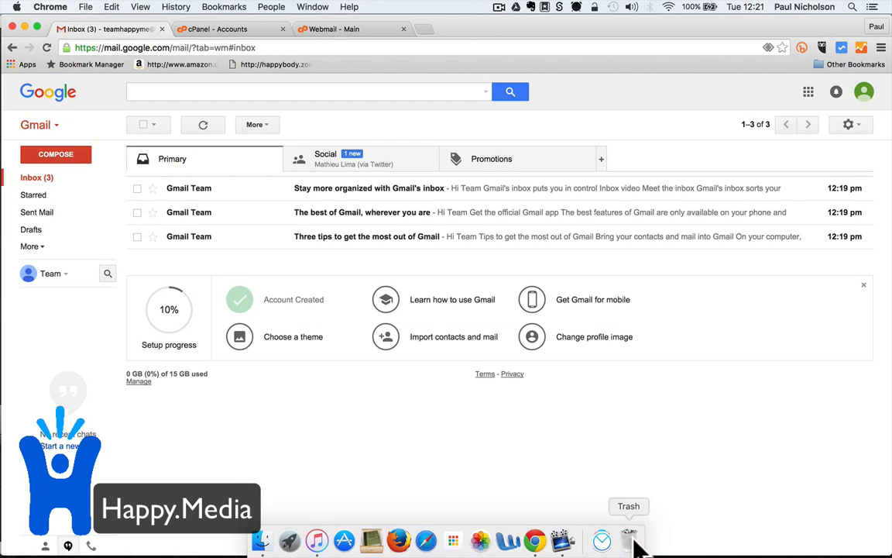
{"action": "left_click", "coordinate": [601, 540]}
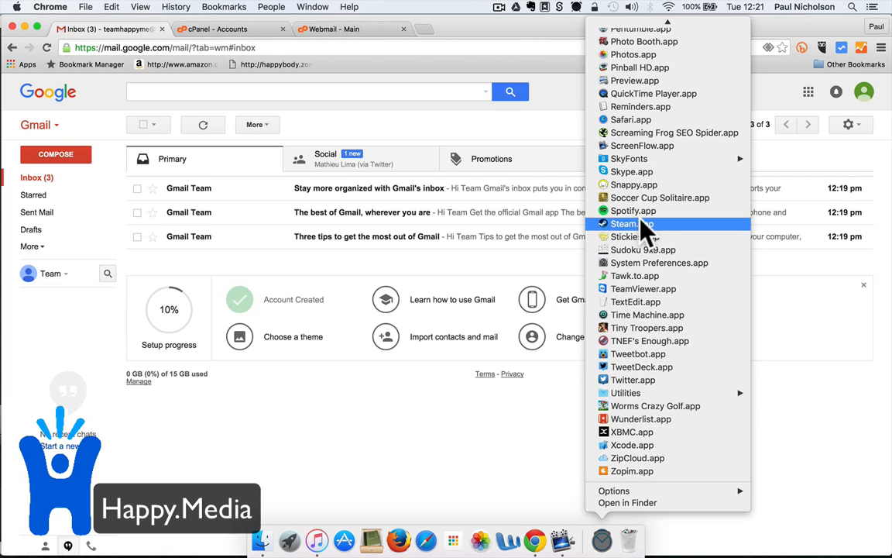
{"action": "scroll", "coordinate": [654, 70], "scroll_direction": "up", "scroll_amount": 15}
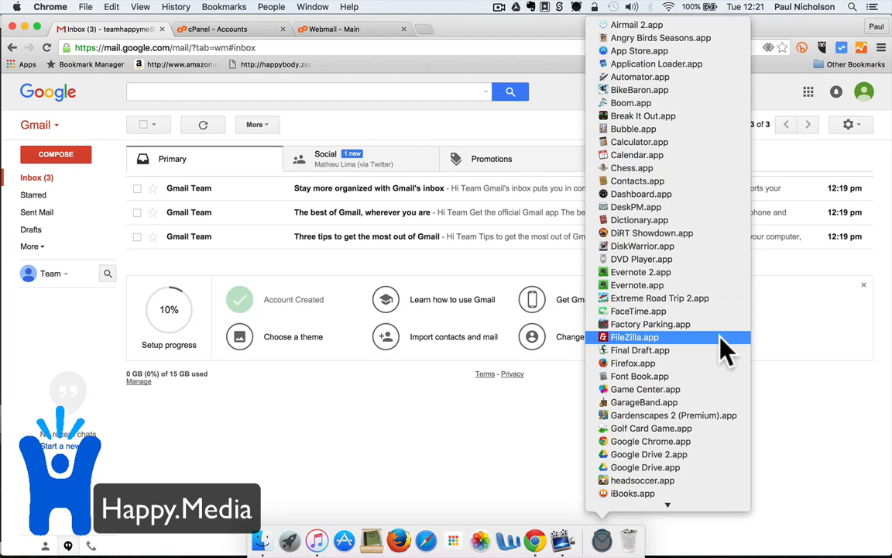
{"action": "scroll", "coordinate": [727, 349], "scroll_direction": "down", "scroll_amount": 2}
{"action": "scroll", "coordinate": [705, 429], "scroll_direction": "down", "scroll_amount": 5}
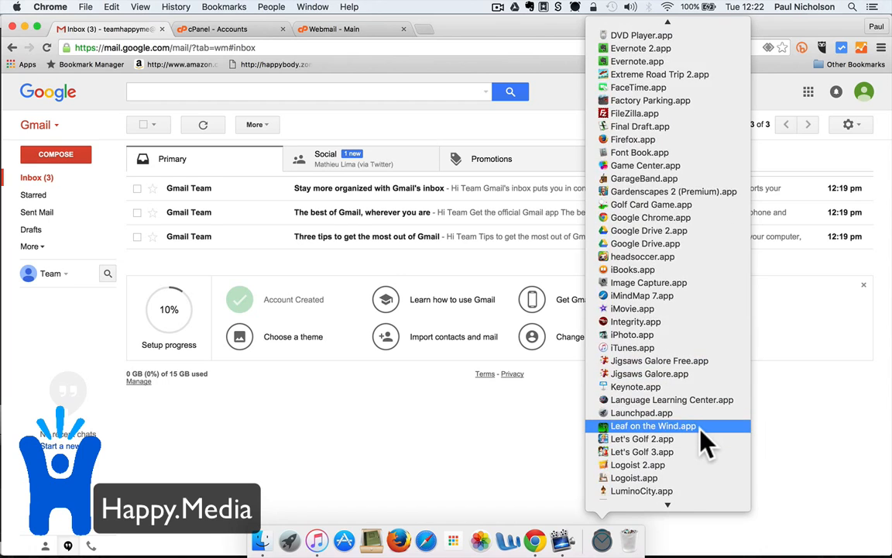
{"action": "scroll", "coordinate": [705, 434], "scroll_direction": "down", "scroll_amount": 4}
{"action": "left_click", "coordinate": [701, 430]}
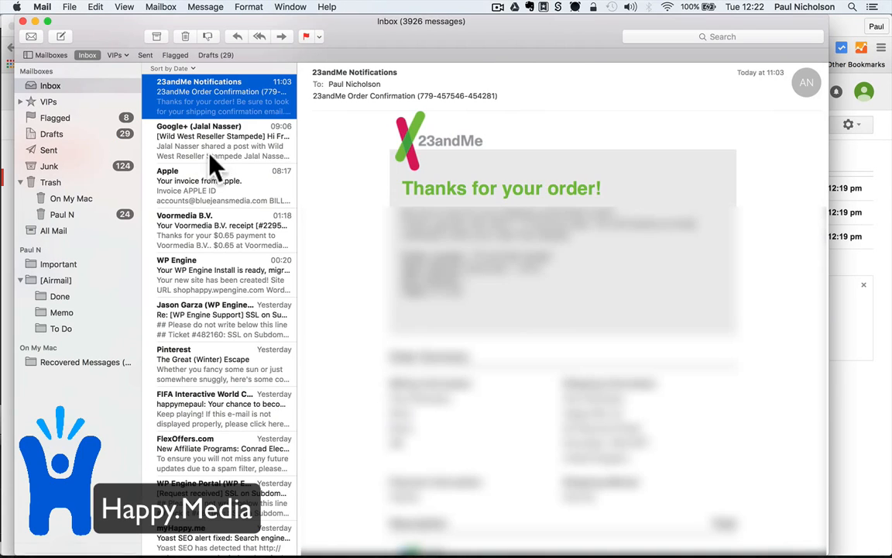
Send an email with subject 'Test' to the myHappy.me address from Apple Mail, then hide Mail.
{"action": "left_click", "coordinate": [59, 37]}
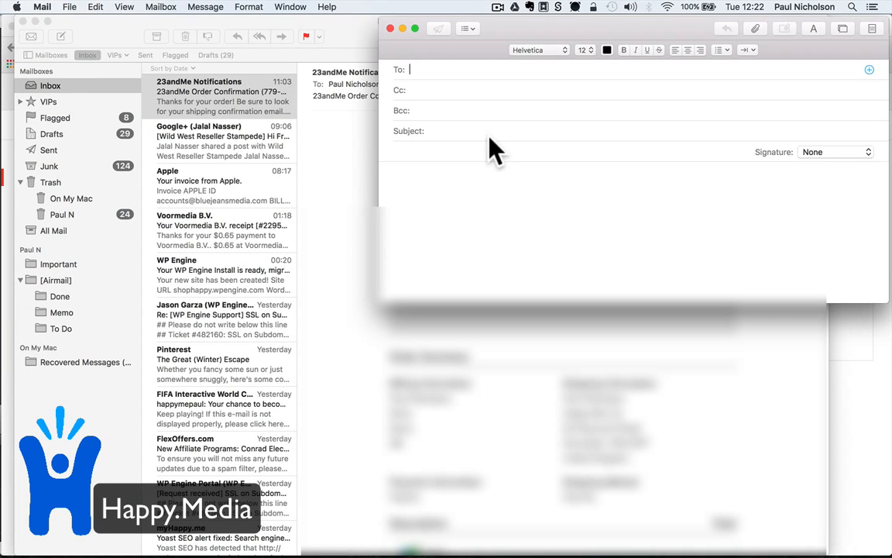
{"action": "key", "text": "Down"}
{"action": "key", "text": "Tab"}
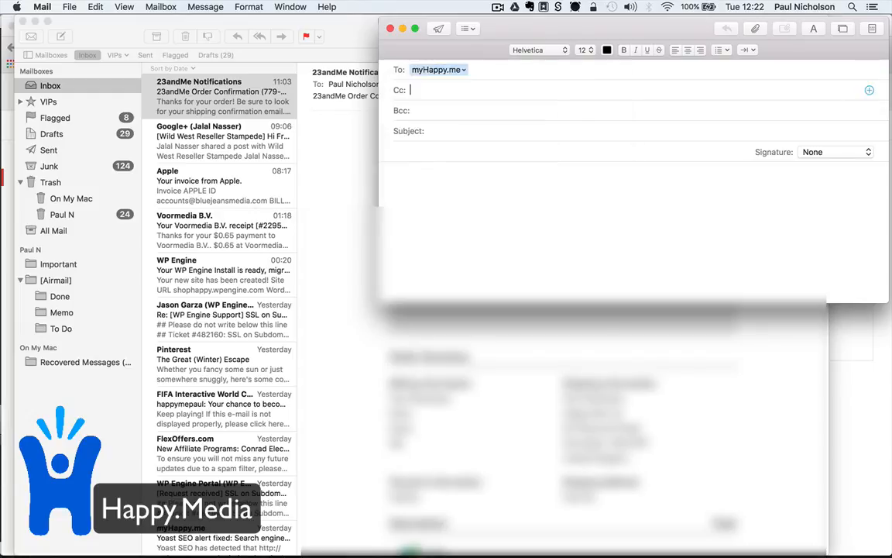
{"action": "key", "text": "Tab"}
{"action": "key", "text": "Tab"}
{"action": "type", "text": "Test"}
{"action": "left_click", "coordinate": [439, 27]}
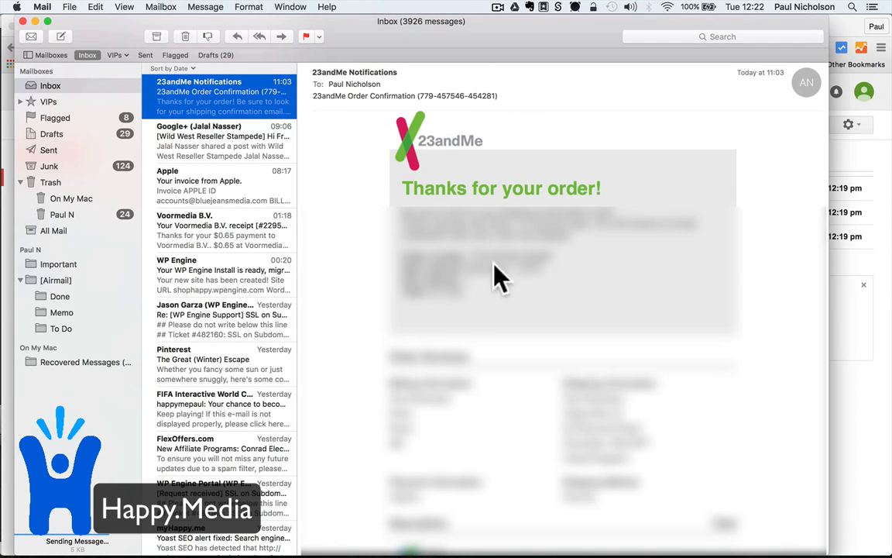
{"action": "left_click", "coordinate": [33, 20]}
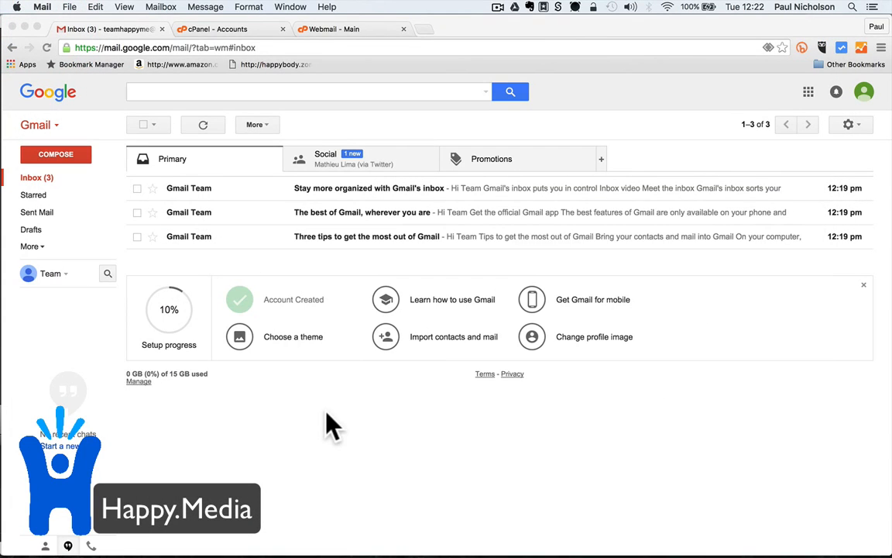
Refresh Gmail to confirm the forwarded Test email arrived, then return to the Webmail - Main tab.
{"action": "left_click", "coordinate": [200, 124]}
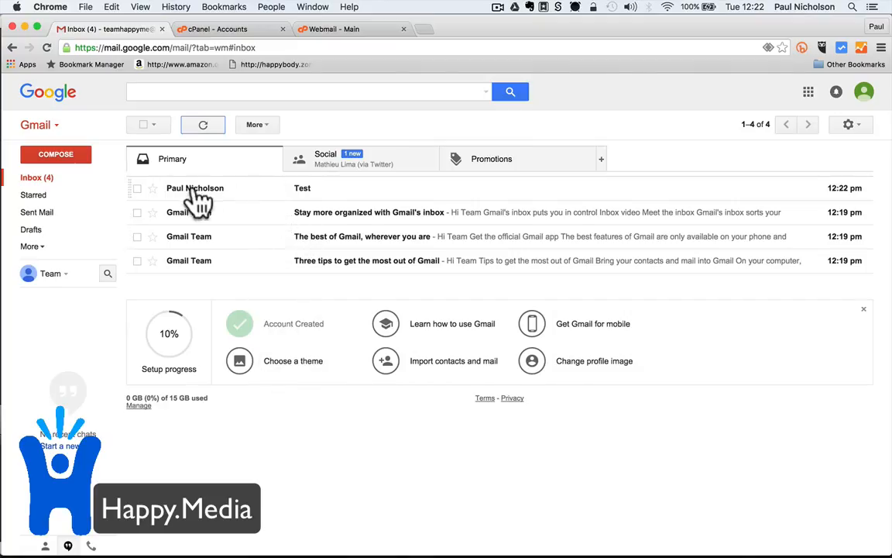
{"action": "left_click", "coordinate": [325, 30]}
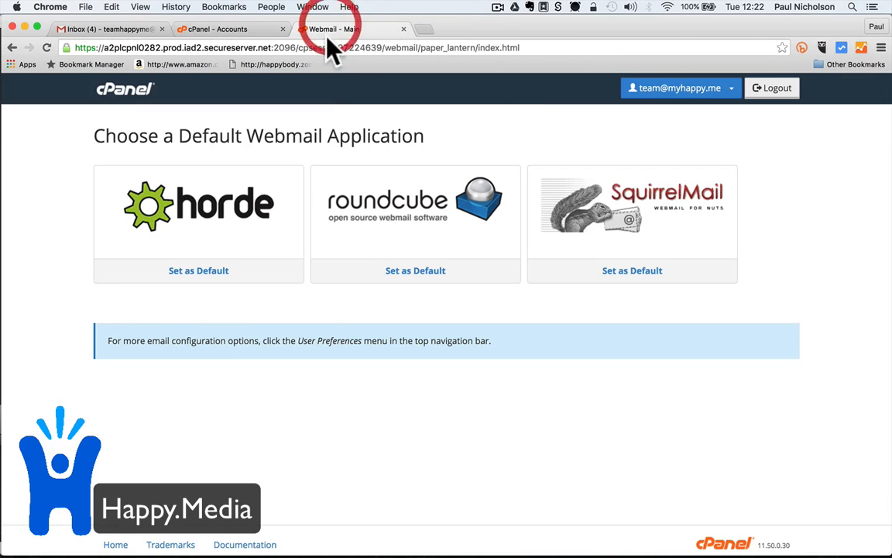
Refresh the Horde webmail inbox twice and check Drafts for the test email, then return to Gmail.
{"action": "left_click", "coordinate": [205, 204]}
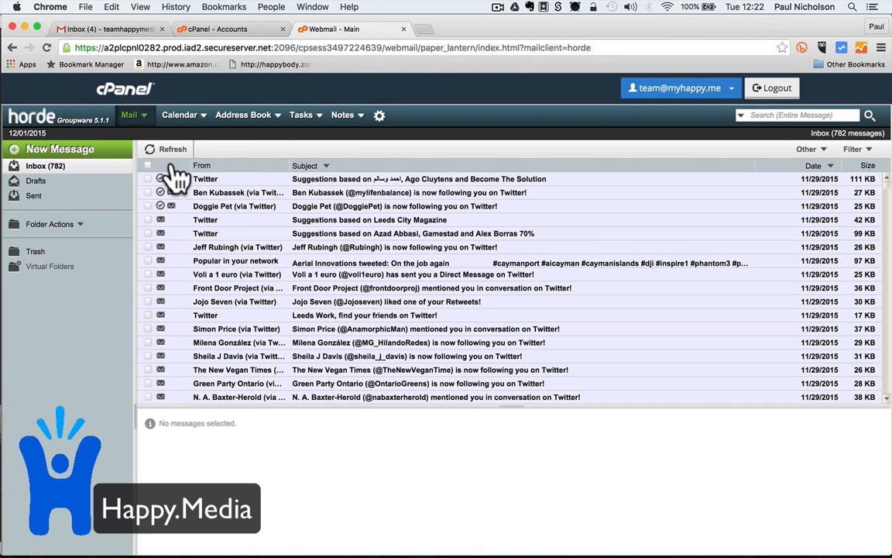
{"action": "left_click", "coordinate": [166, 150]}
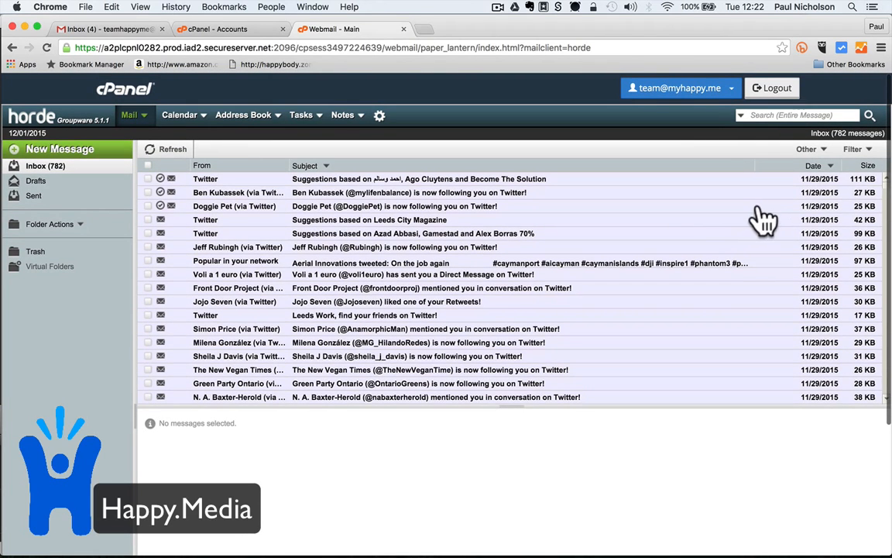
{"action": "scroll", "coordinate": [882, 197], "scroll_direction": "up", "scroll_amount": 1}
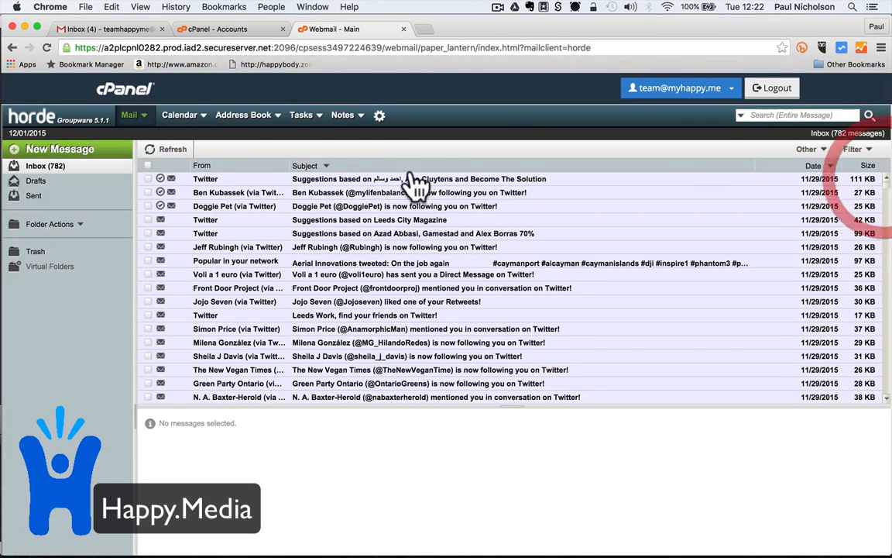
{"action": "left_click", "coordinate": [150, 151]}
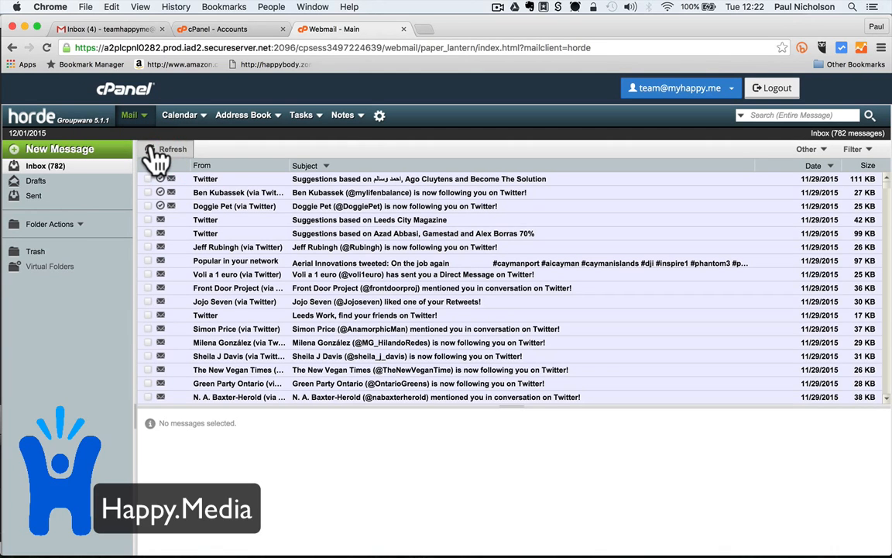
{"action": "left_click", "coordinate": [40, 181]}
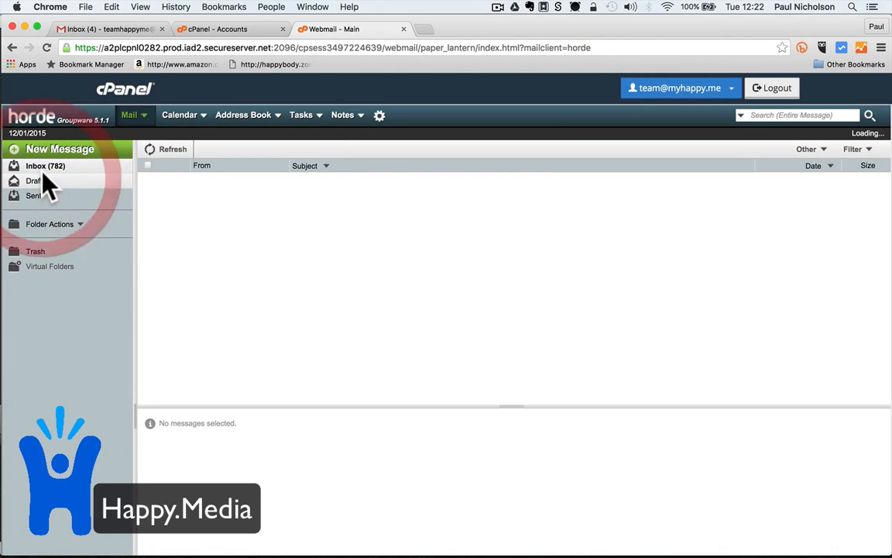
{"action": "left_click", "coordinate": [45, 167]}
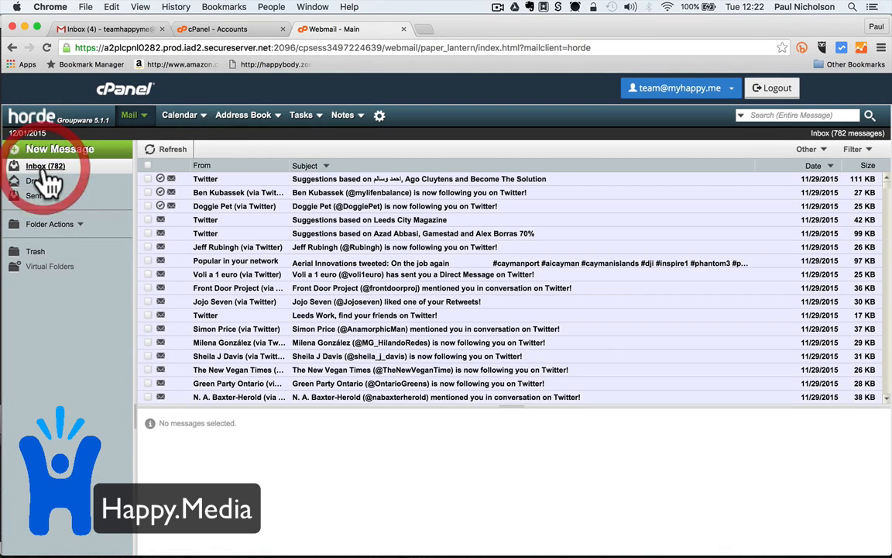
{"action": "left_click", "coordinate": [122, 28]}
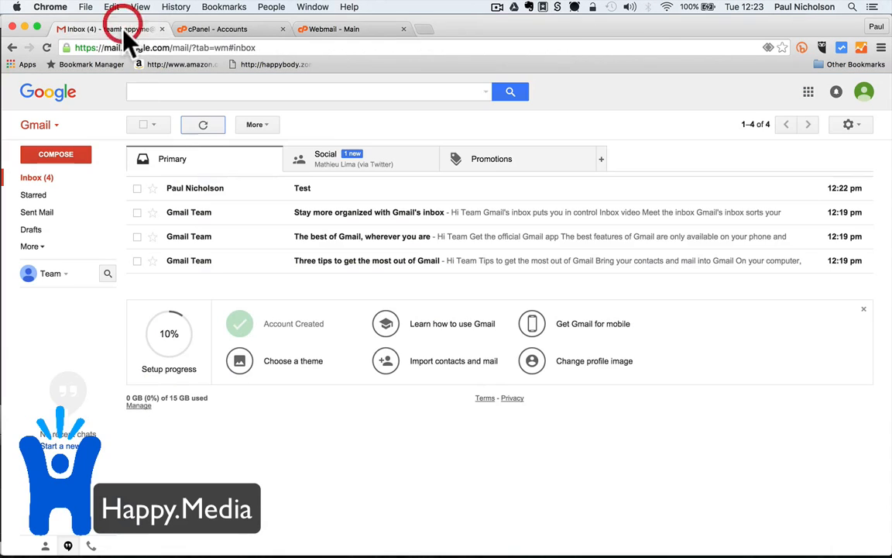
Open the forwarded Test email in Gmail so it is marked read, then go back to the inbox list.
{"action": "left_click", "coordinate": [253, 188]}
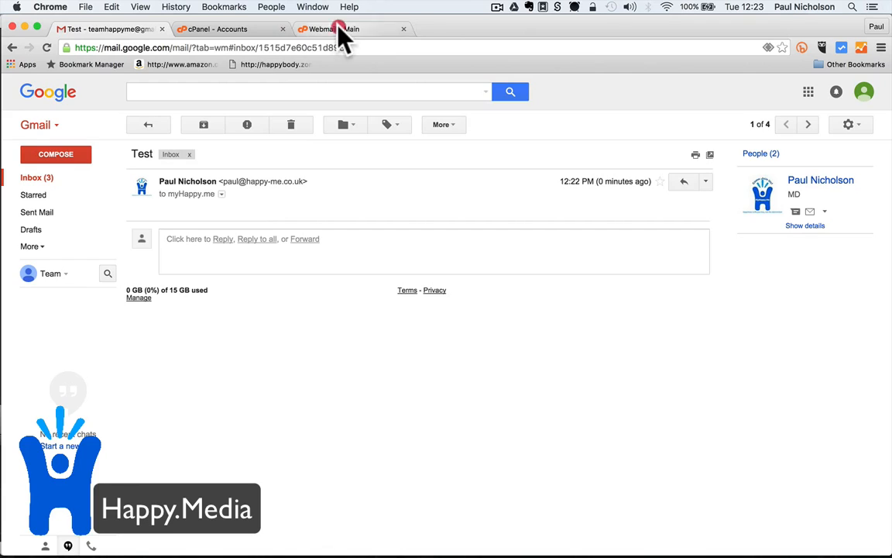
{"action": "left_click", "coordinate": [337, 29]}
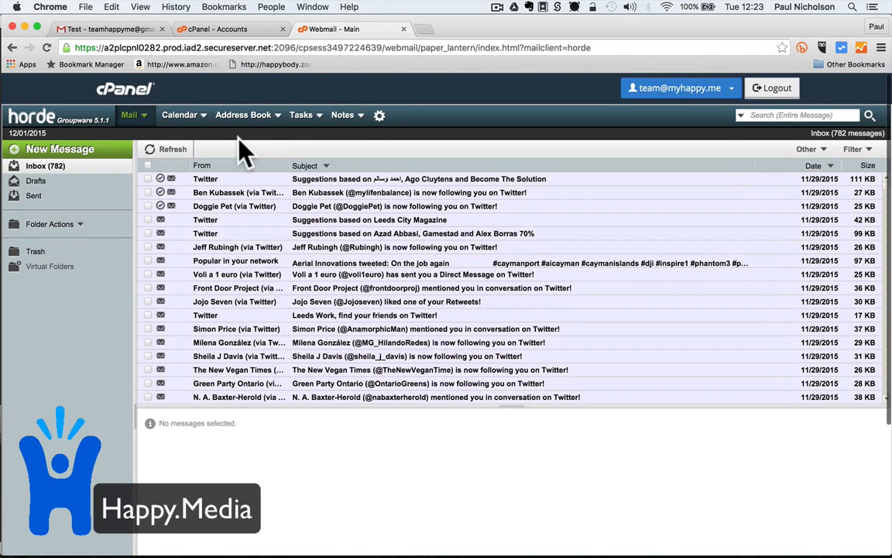
{"action": "mouse_move", "coordinate": [151, 124]}
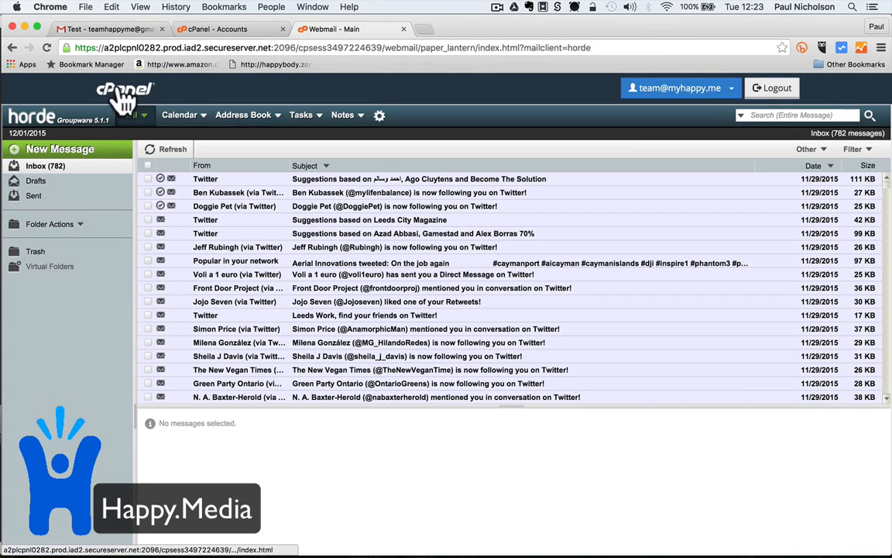
{"action": "left_click", "coordinate": [102, 28]}
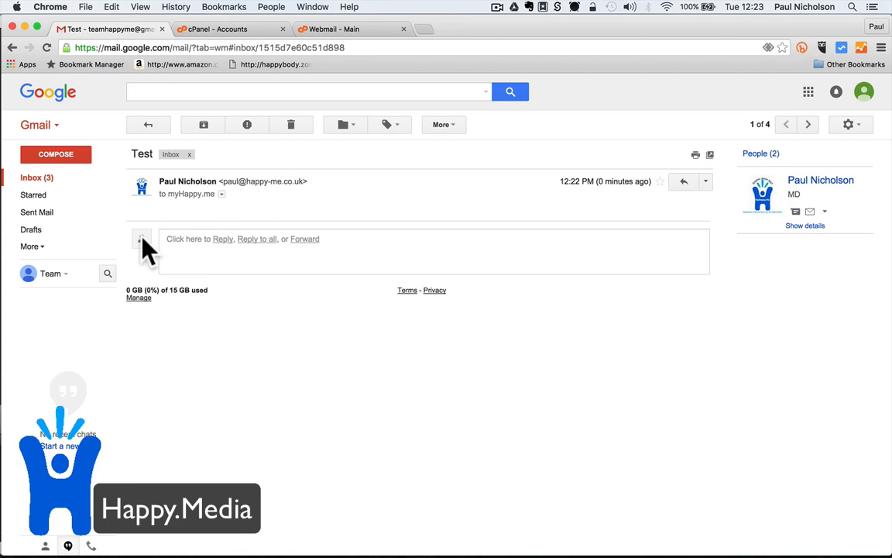
{"action": "left_click", "coordinate": [46, 179]}
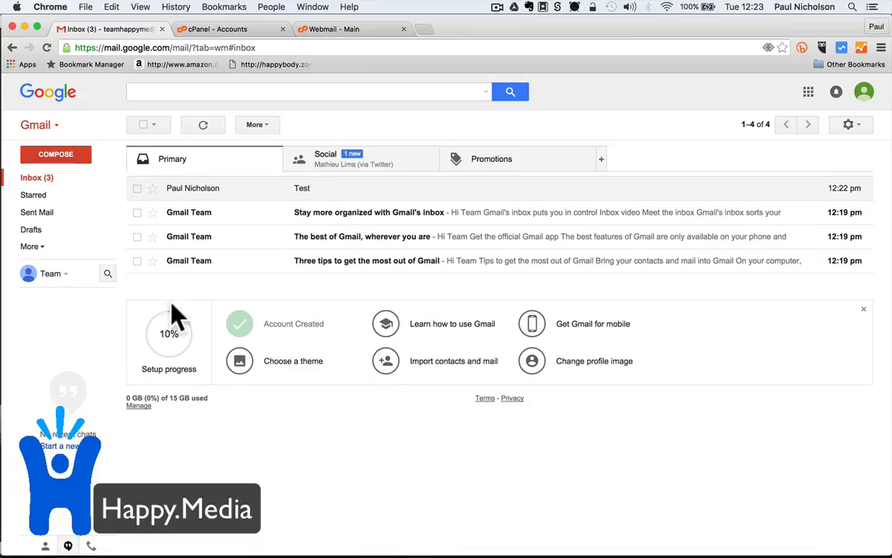
Refresh Gmail and check the Social and Promotions categories, ending on the Primary inbox.
{"action": "left_click", "coordinate": [295, 162]}
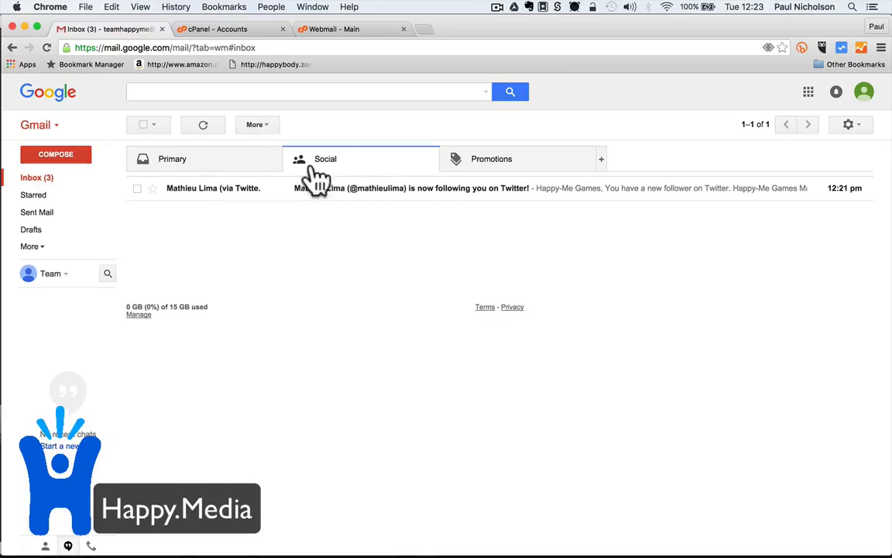
{"action": "left_click", "coordinate": [493, 176]}
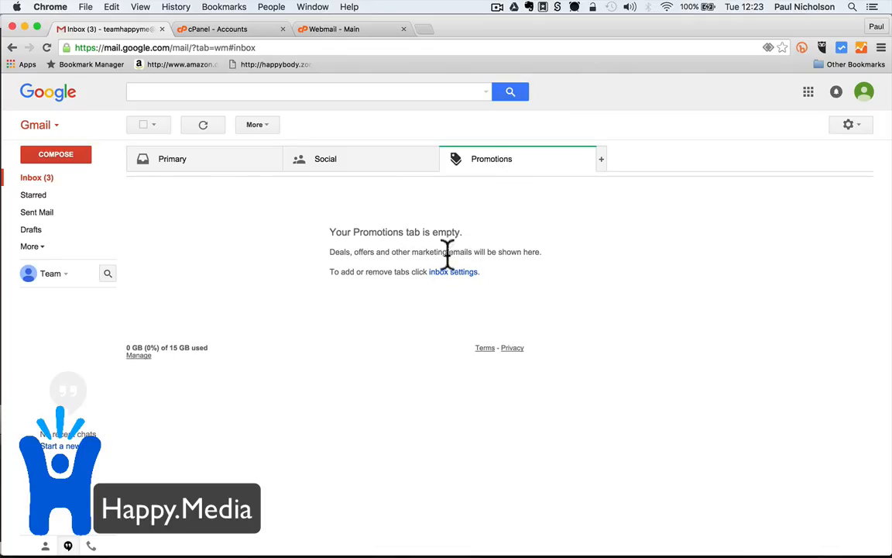
{"action": "left_click", "coordinate": [175, 159]}
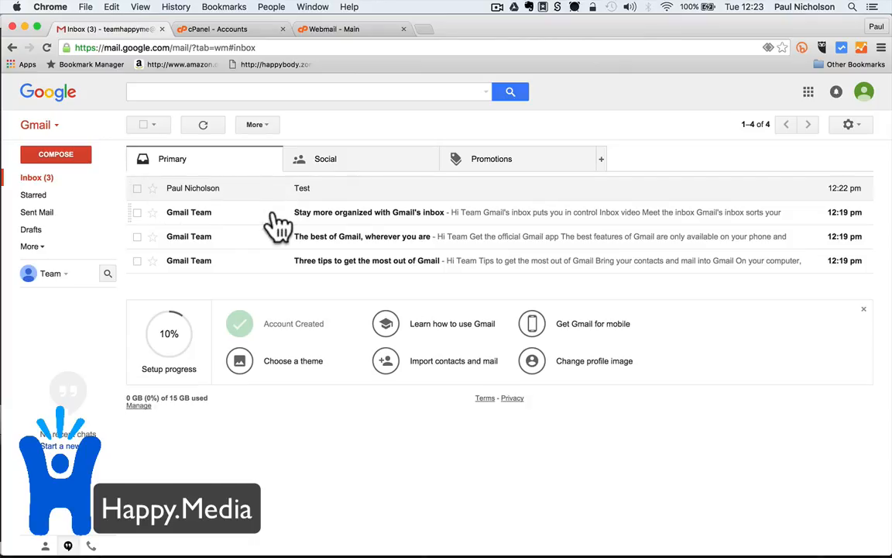
{"action": "left_click", "coordinate": [345, 163]}
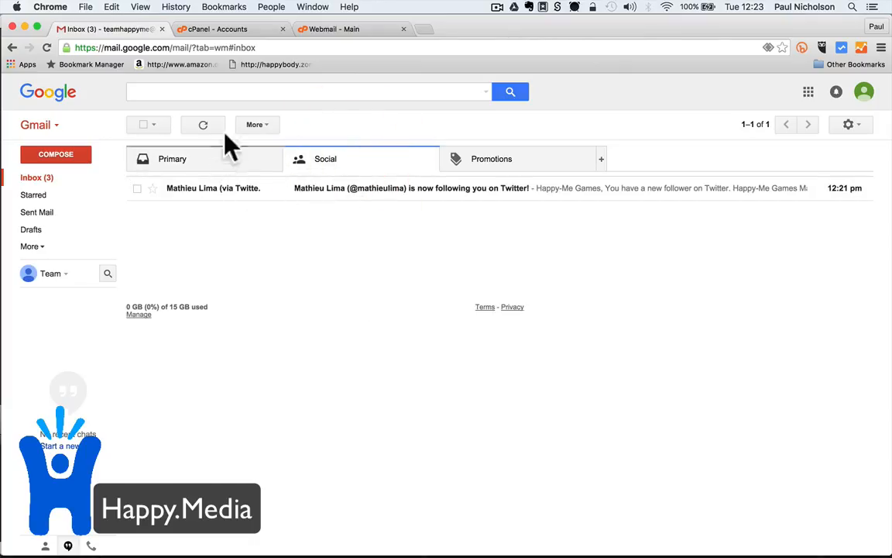
{"action": "left_click", "coordinate": [203, 124]}
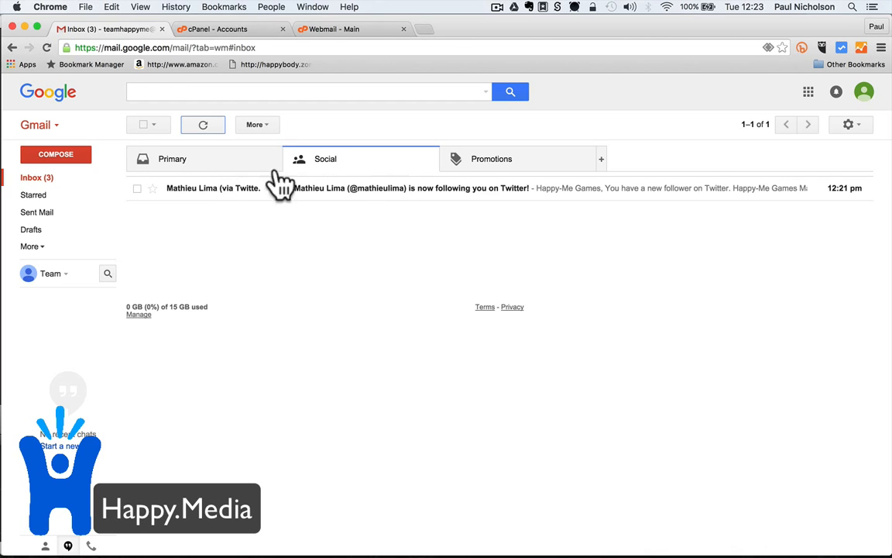
{"action": "left_click", "coordinate": [209, 165]}
{"action": "left_click", "coordinate": [465, 163]}
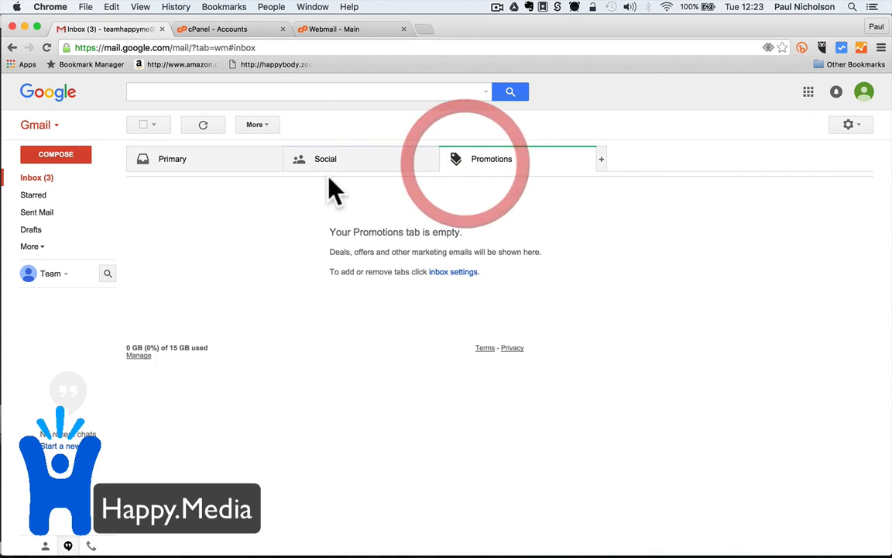
{"action": "left_click", "coordinate": [186, 170]}
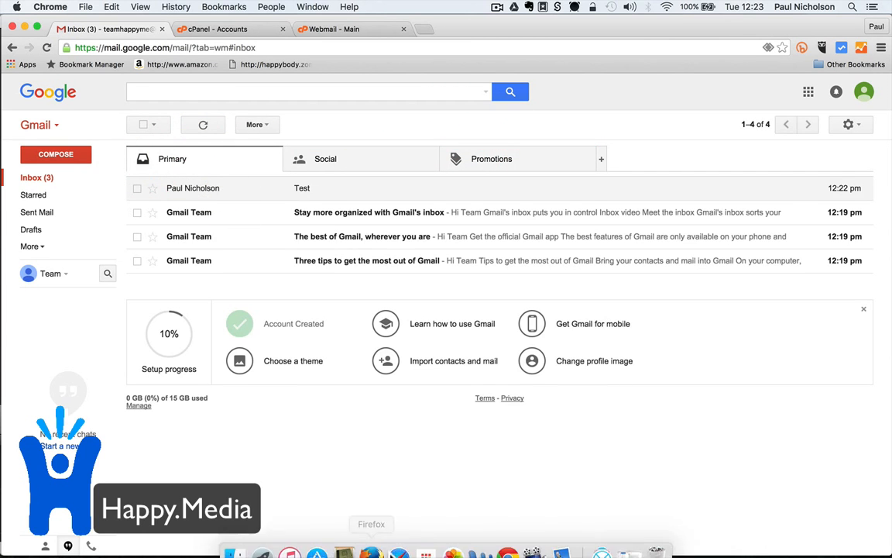
From Apple Mail, send a 'Test 2' message to the myHappy.me custom-domain address, then return to Chrome.
{"action": "left_click", "coordinate": [559, 551]}
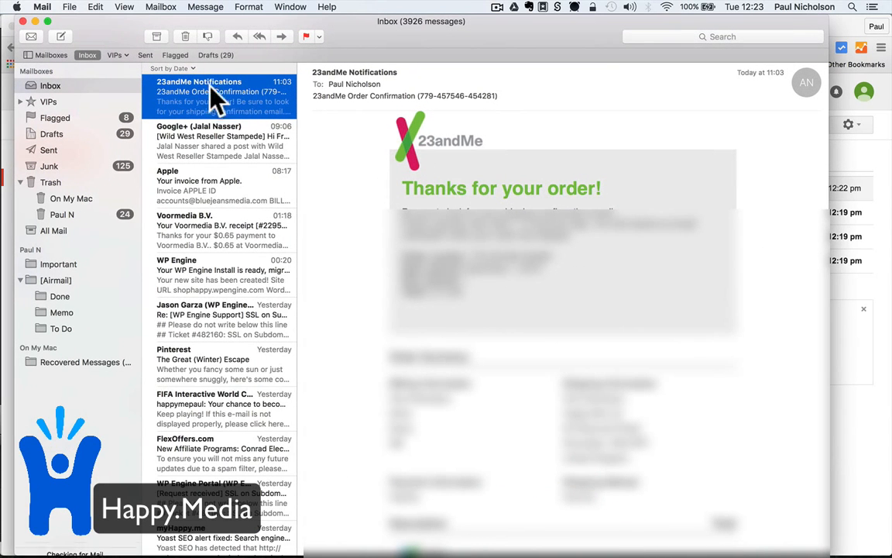
{"action": "left_click", "coordinate": [61, 36]}
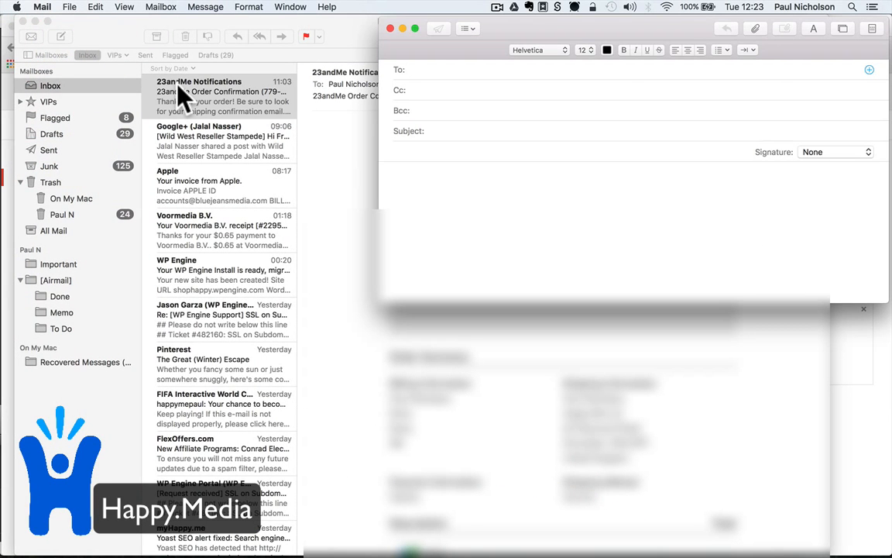
{"action": "type", "text": "p"}
{"action": "key", "text": "BackSpace"}
{"action": "key", "text": "BackSpace"}
{"action": "type", "text": "t"}
{"action": "key", "text": "Tab"}
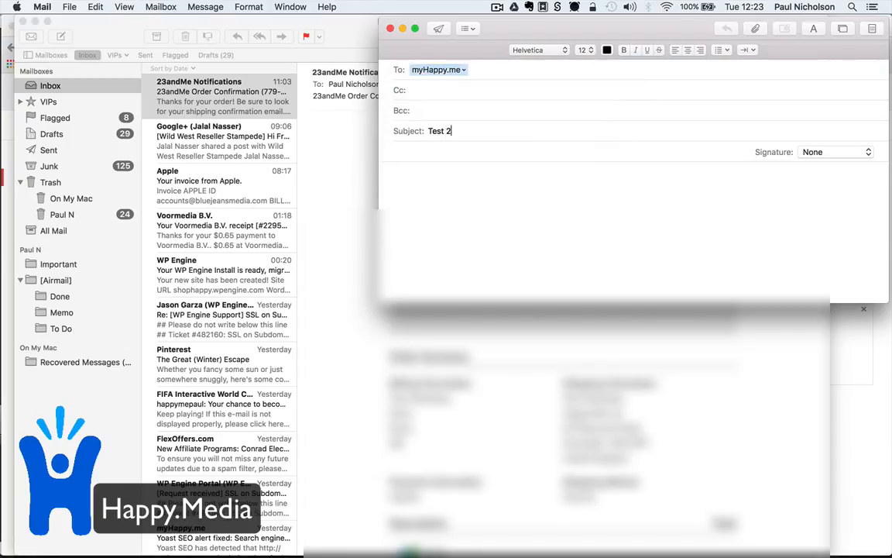
{"action": "left_click", "coordinate": [438, 28]}
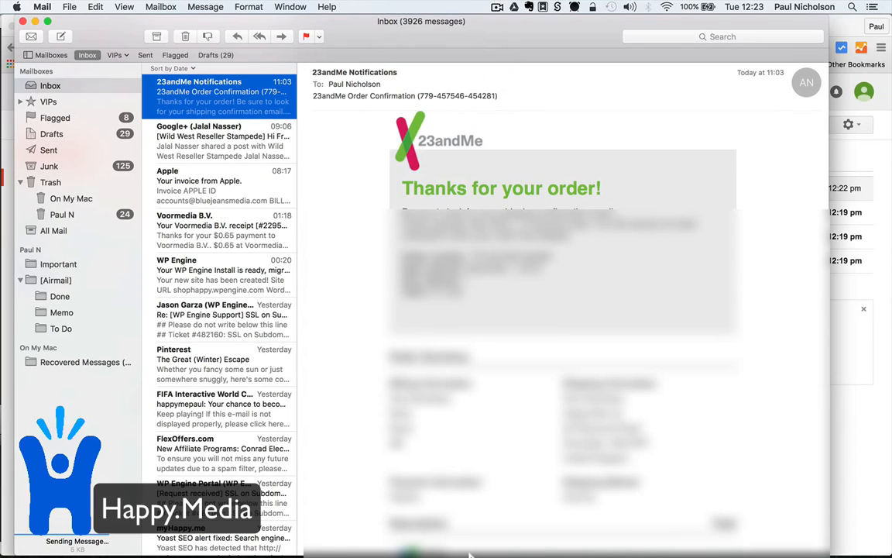
{"action": "mouse_move", "coordinate": [508, 548]}
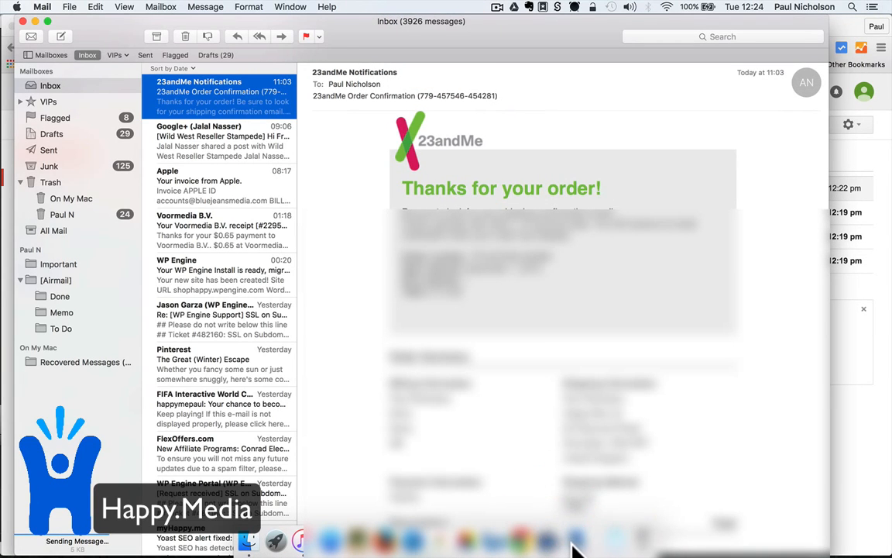
{"action": "left_click", "coordinate": [523, 542]}
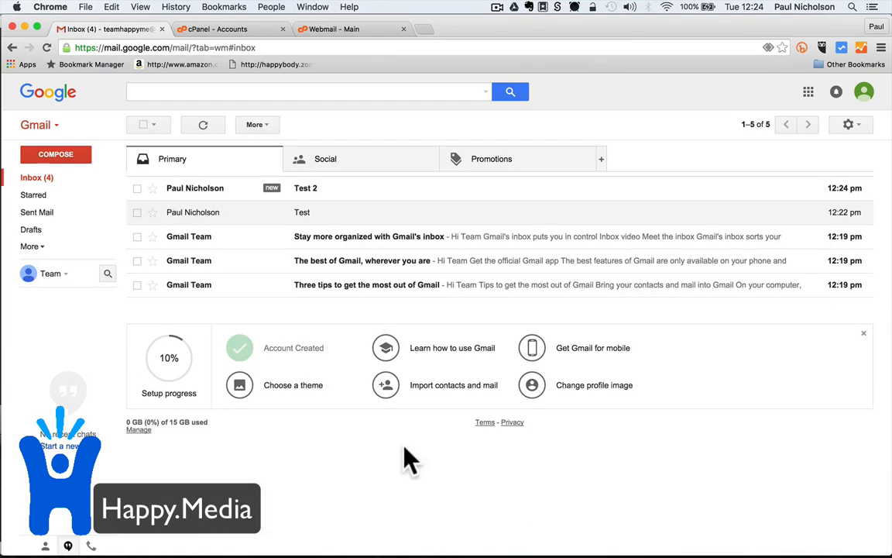
Open the Test 2 email in Gmail, start a reply, then go back to the inbox.
{"action": "left_click", "coordinate": [339, 190]}
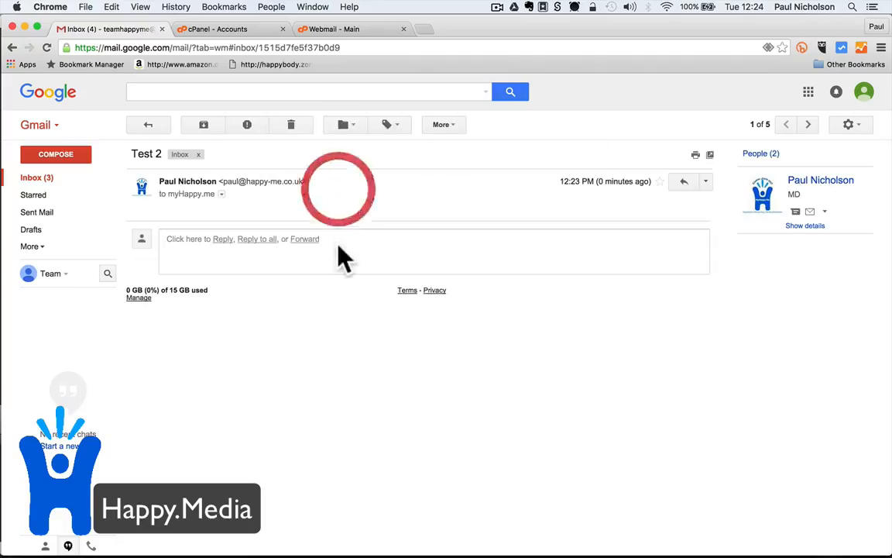
{"action": "left_click", "coordinate": [303, 259]}
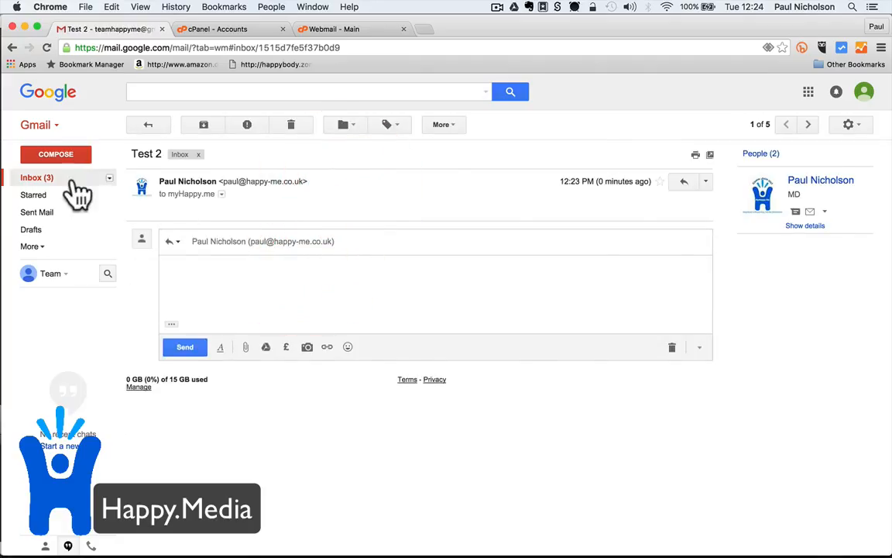
{"action": "left_click", "coordinate": [68, 177]}
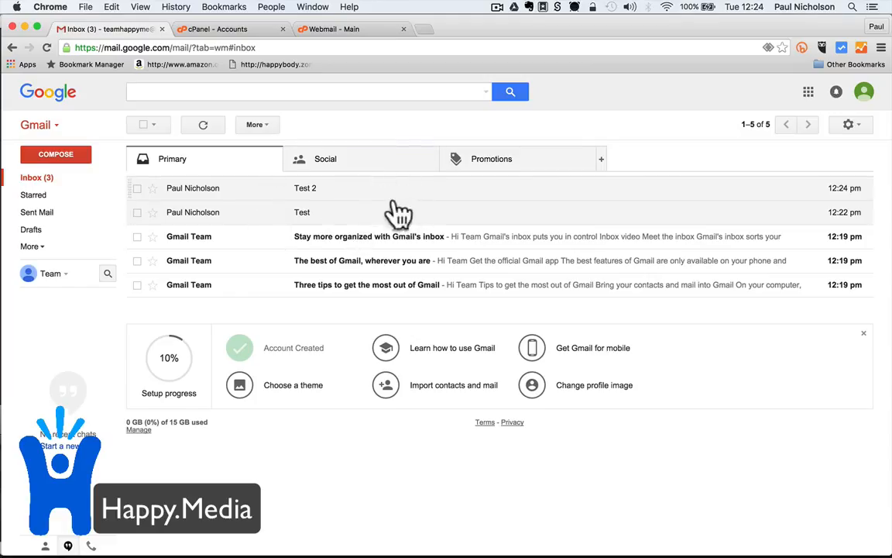
Compose and send a Gmail message with subject 'Test' to the custom-domain address, dismissing the promo card.
{"action": "left_click", "coordinate": [851, 126]}
{"action": "left_click", "coordinate": [34, 155]}
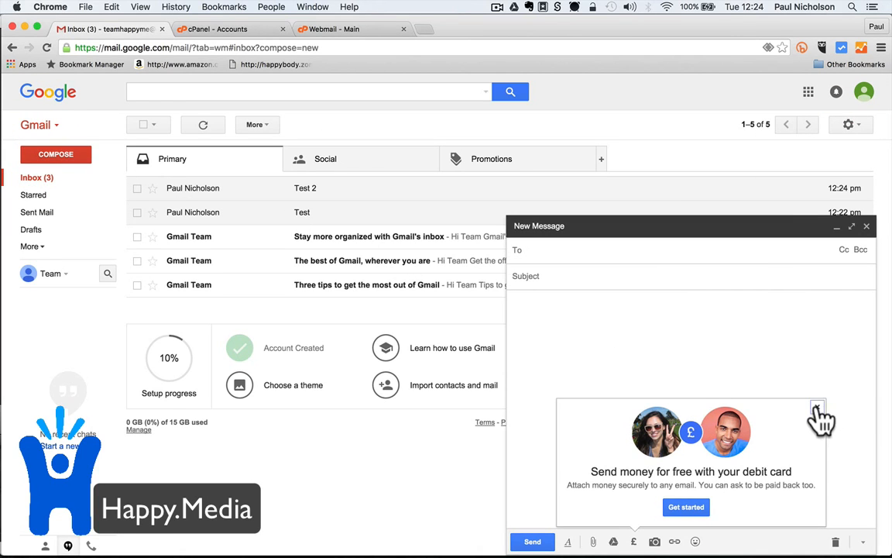
{"action": "left_click", "coordinate": [817, 408]}
{"action": "left_click", "coordinate": [607, 252]}
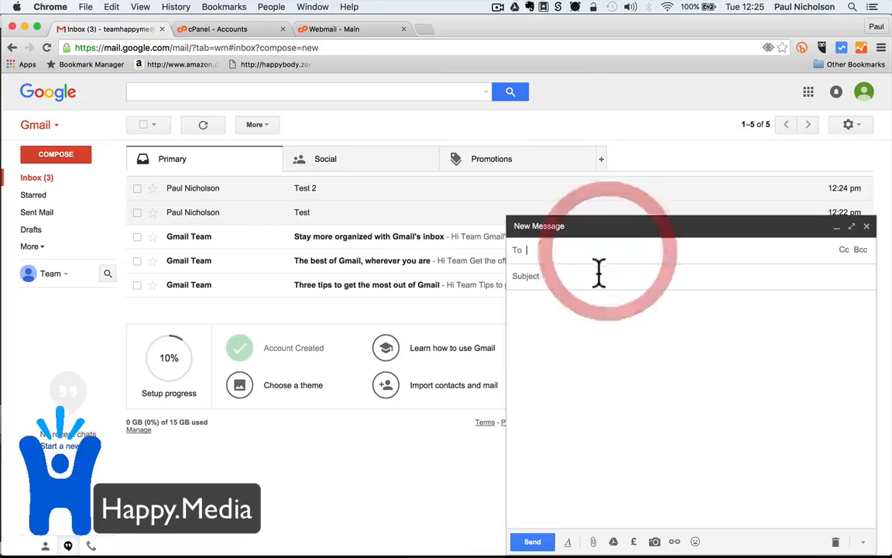
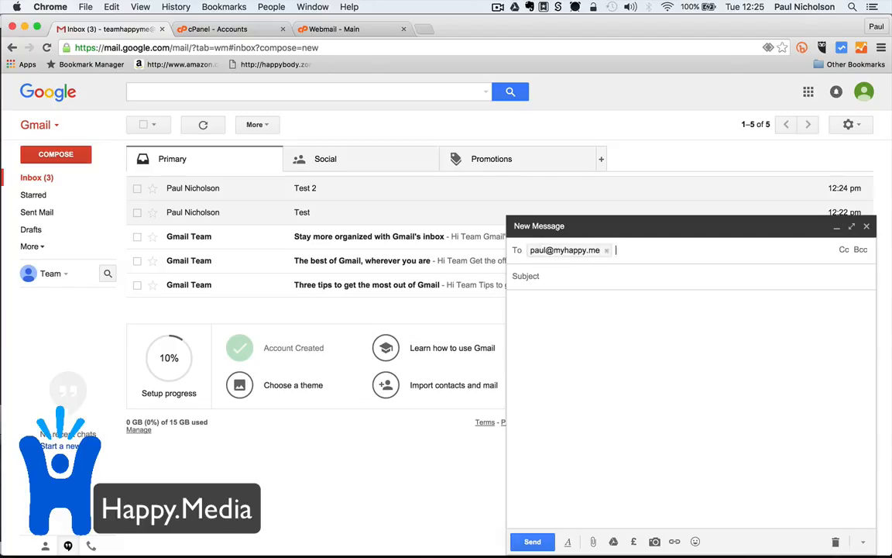
{"action": "key", "text": "Tab"}
{"action": "type", "text": "Test"}
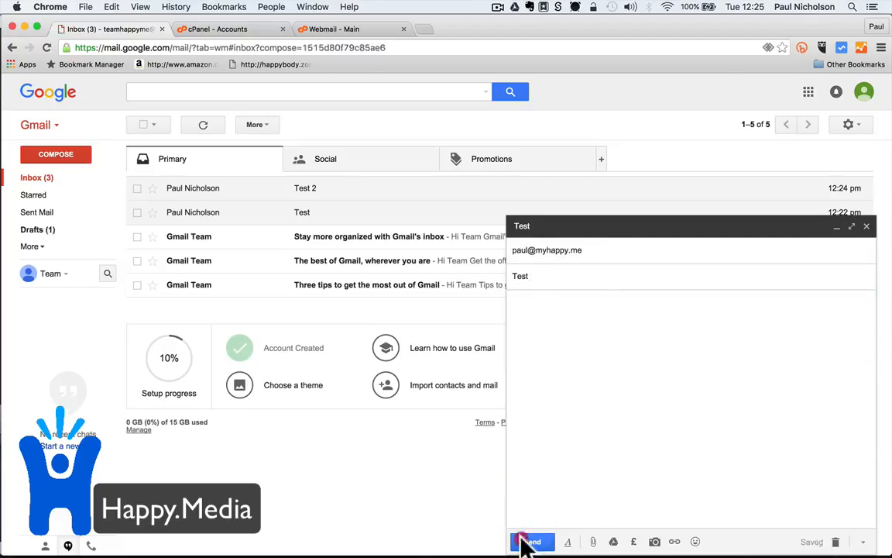
{"action": "left_click", "coordinate": [519, 542]}
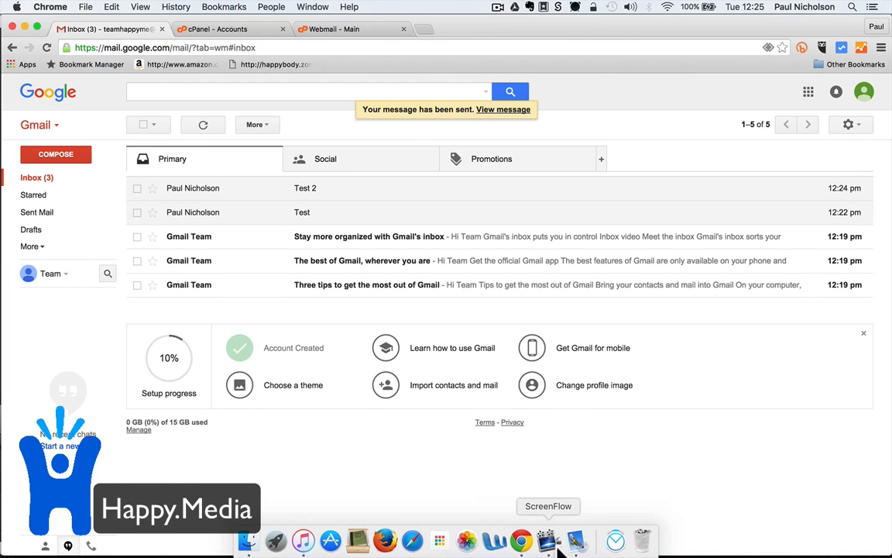
{"action": "left_click", "coordinate": [573, 535]}
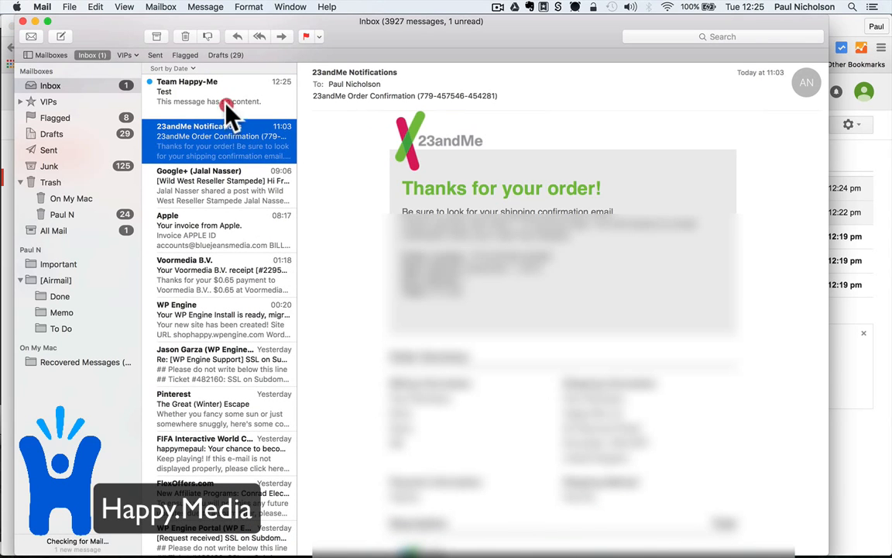
Open the new Test message from Team Happy-Me in Apple Mail and view the sender's address details.
{"action": "left_click", "coordinate": [225, 103]}
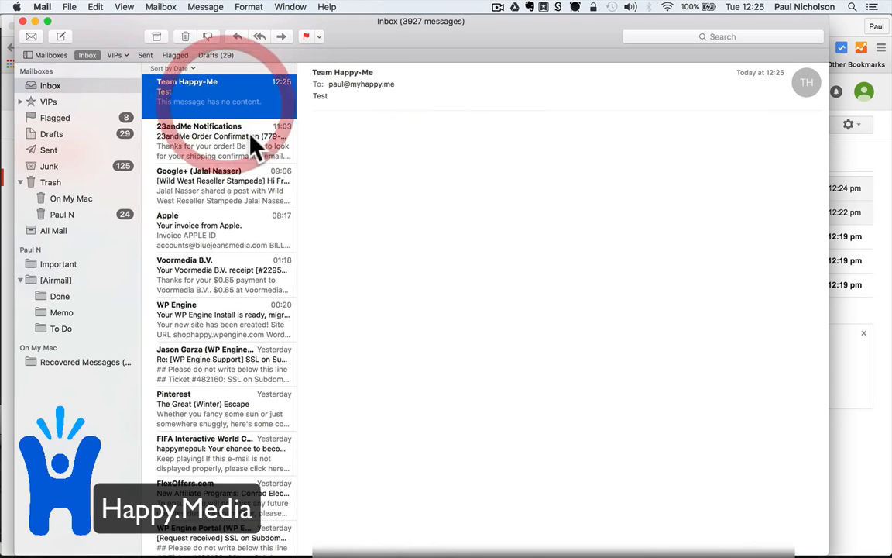
{"action": "left_click", "coordinate": [378, 72]}
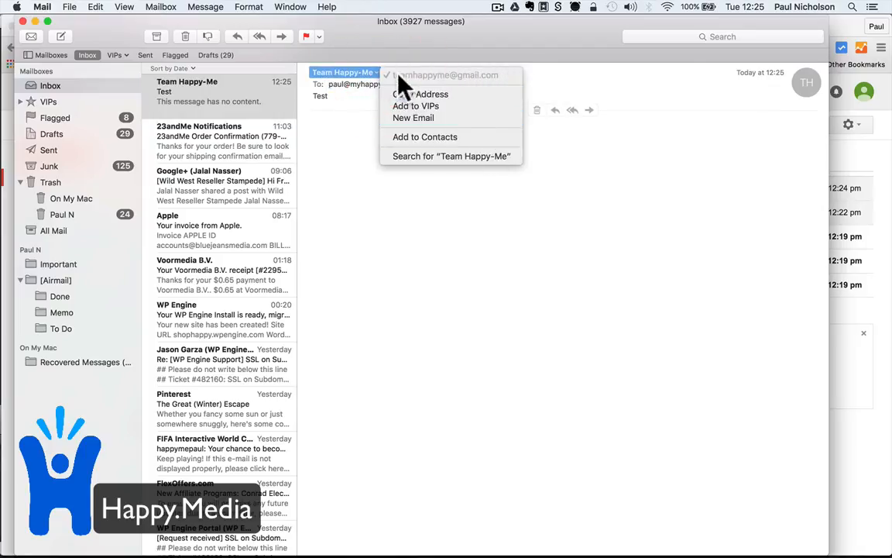
{"action": "left_click", "coordinate": [482, 78]}
Open Gmail's full Settings from the gear menu and go to Accounts and Import.
{"action": "mouse_move", "coordinate": [552, 542]}
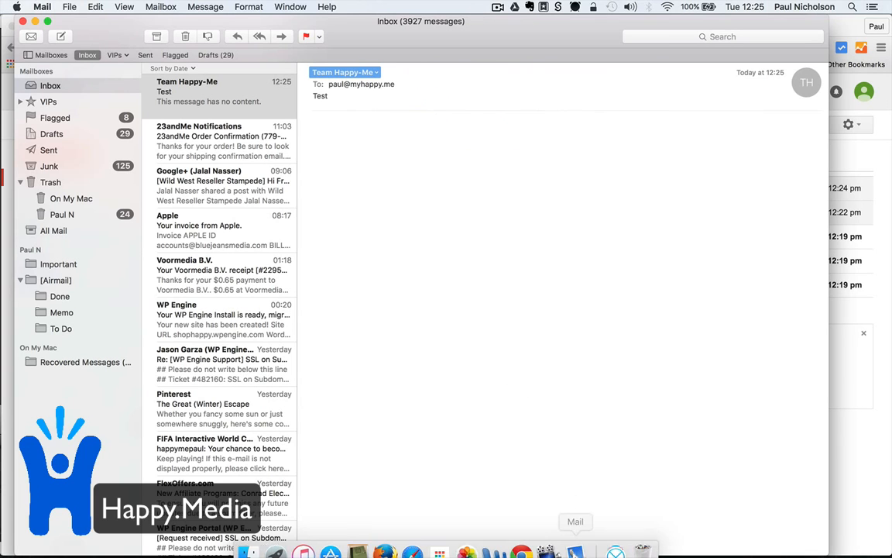
{"action": "left_click", "coordinate": [521, 539]}
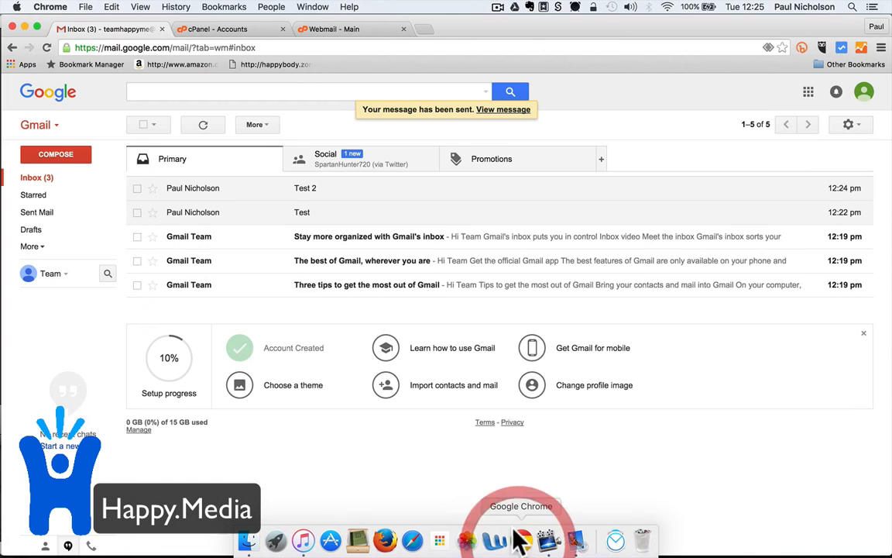
{"action": "left_click", "coordinate": [852, 124]}
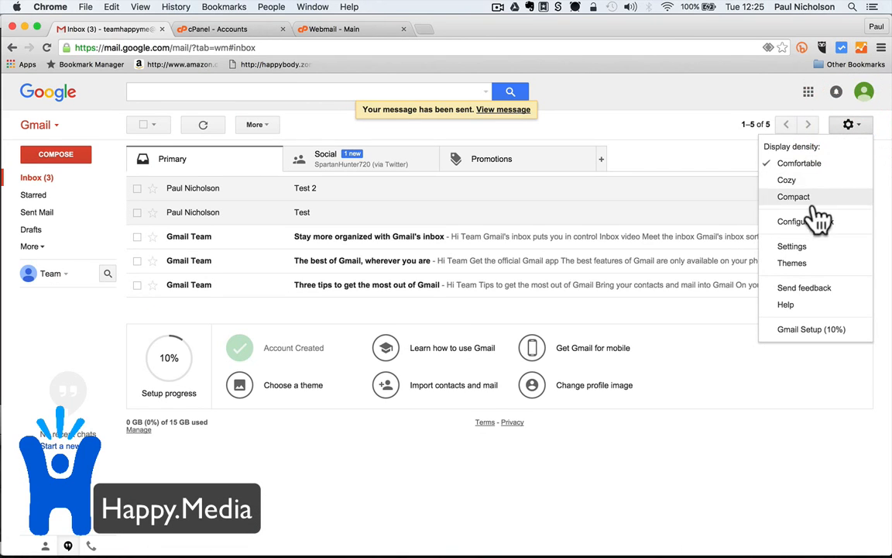
{"action": "left_click", "coordinate": [803, 248]}
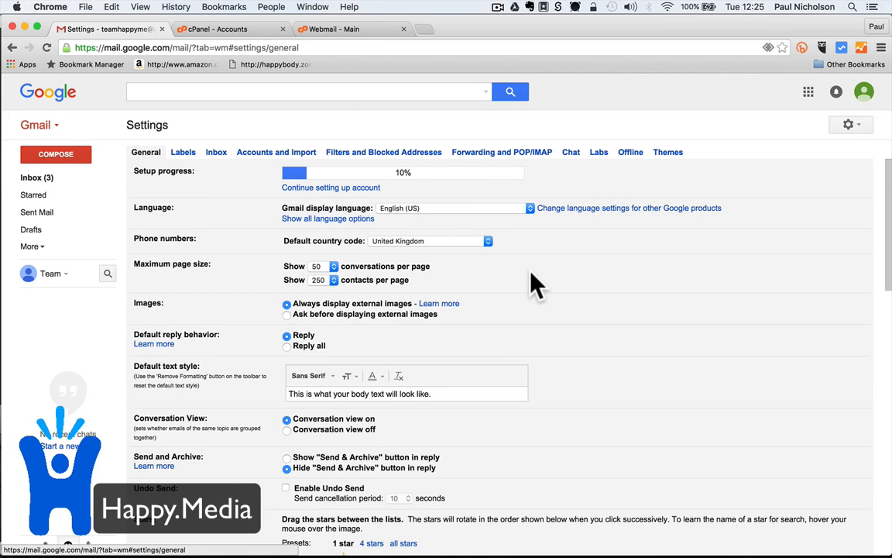
{"action": "left_click", "coordinate": [264, 157]}
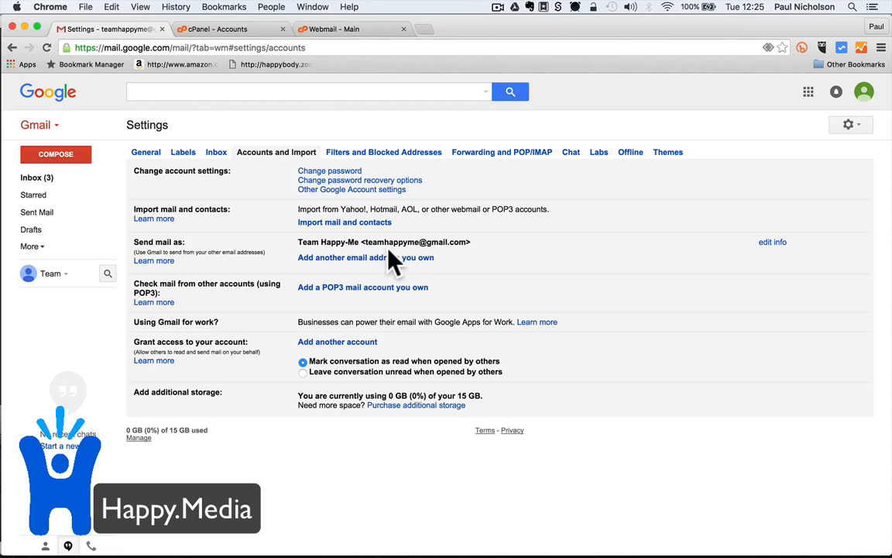
Start adding a send-as address and set its name to 'Team - Happy-Me Ltd.'.
{"action": "left_click", "coordinate": [355, 260]}
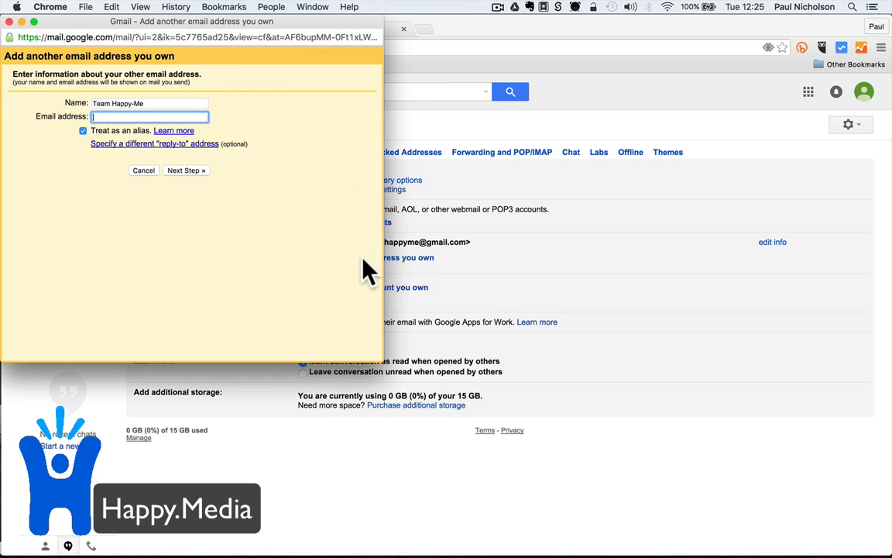
{"action": "left_click_drag", "start_coordinate": [116, 21], "coordinate": [470, 29]}
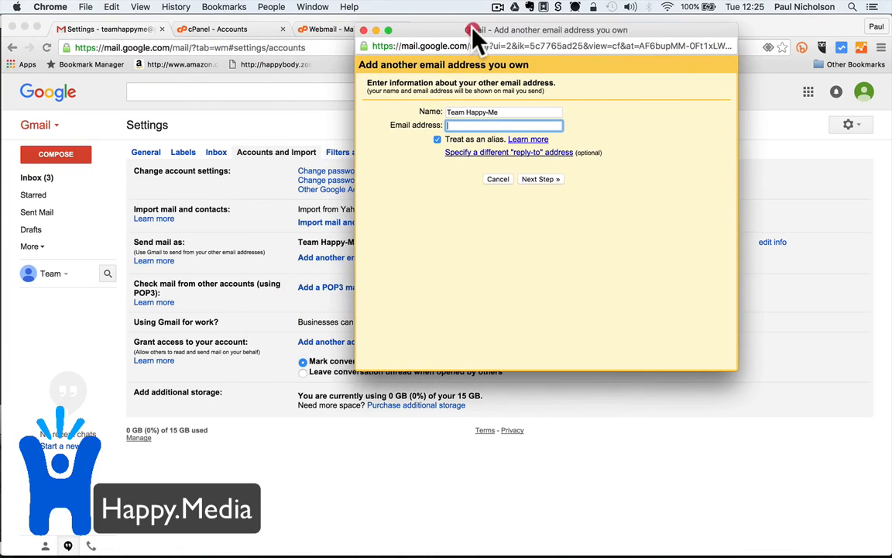
{"action": "left_click", "coordinate": [465, 124]}
{"action": "left_click", "coordinate": [465, 112]}
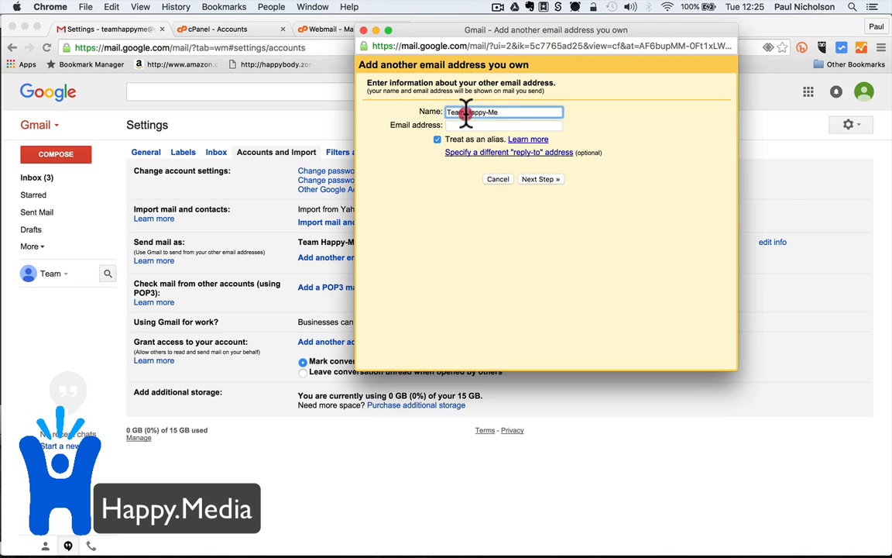
{"action": "type", "text": "0"}
{"action": "left_click", "coordinate": [511, 113]}
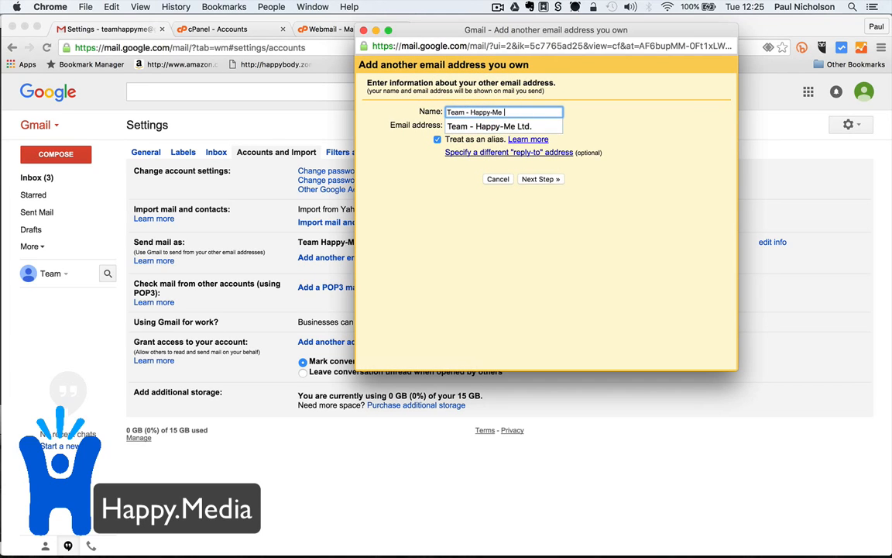
{"action": "key", "text": "Down"}
{"action": "key", "text": "Return"}
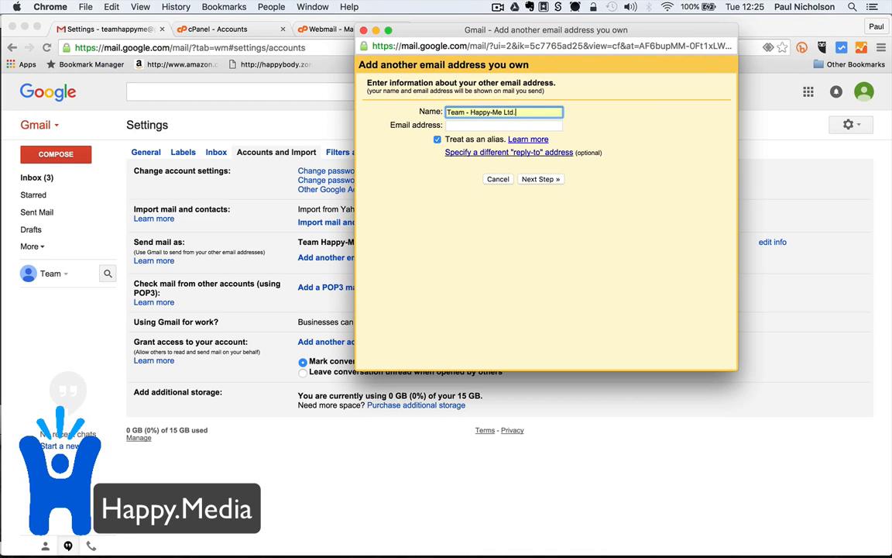
Fill in the custom-domain team address and untick 'Treat as an alias'.
{"action": "left_click", "coordinate": [491, 126]}
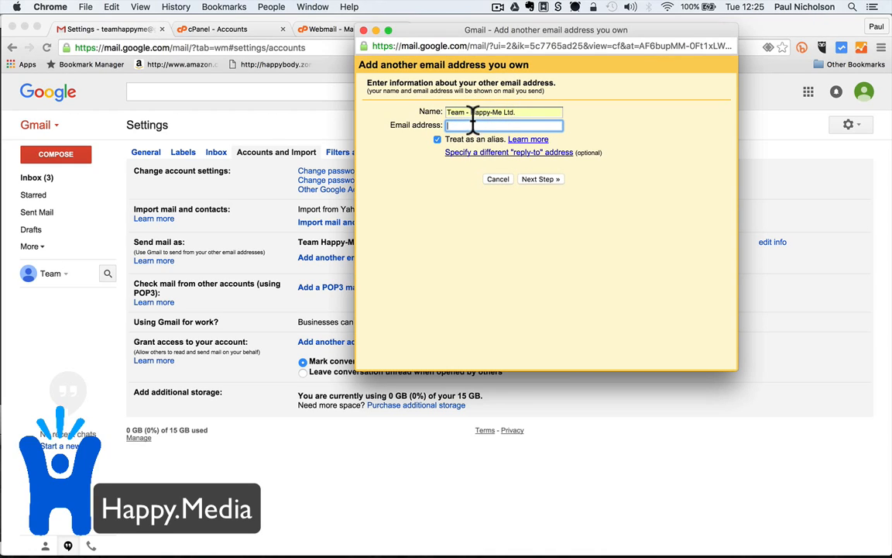
{"action": "left_click", "coordinate": [470, 125]}
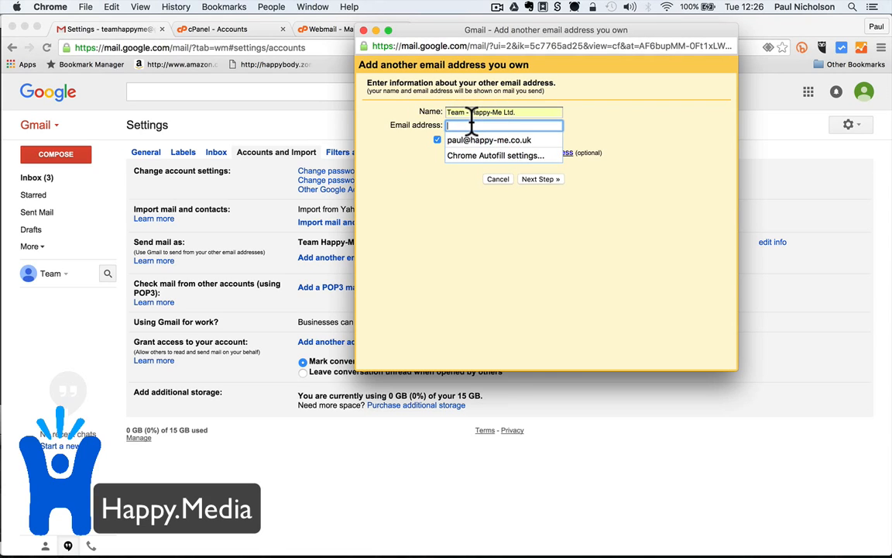
{"action": "left_click", "coordinate": [428, 172]}
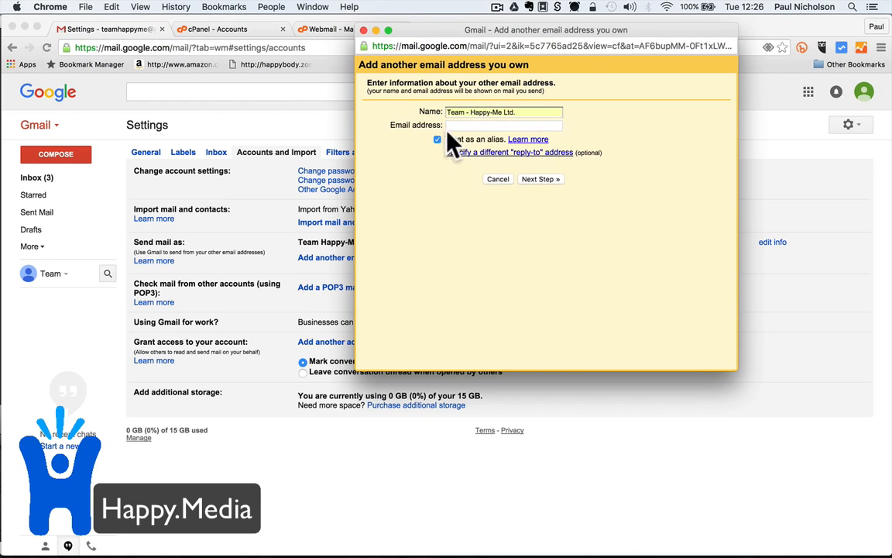
{"action": "left_click", "coordinate": [449, 126]}
{"action": "type", "text": "team"}
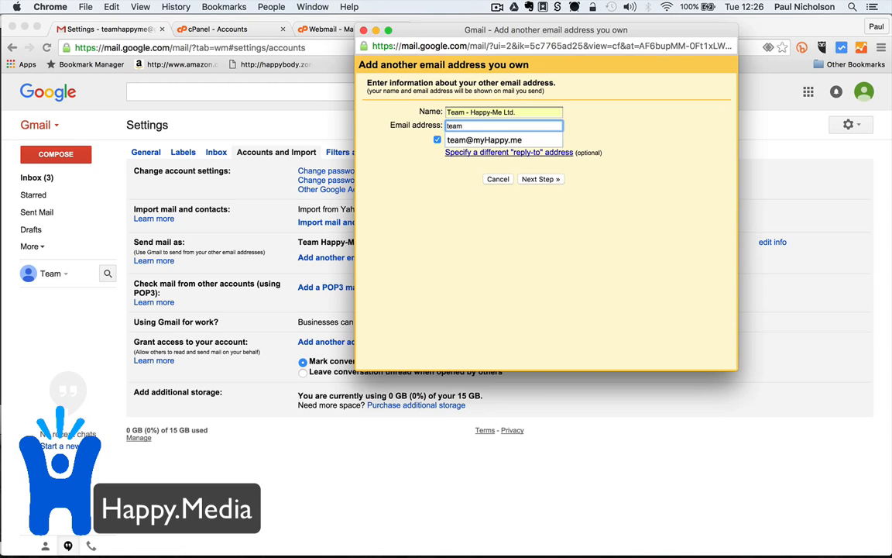
{"action": "key", "text": "Down"}
{"action": "key", "text": "Return"}
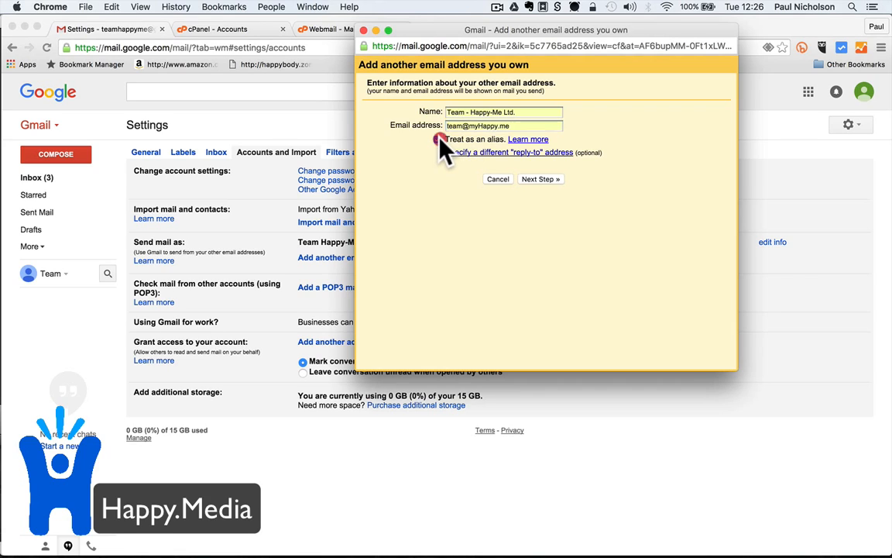
{"action": "left_click", "coordinate": [436, 139]}
Advance to the SMTP server step and remove the 'smtp.' prefix, leaving myHappy.me.
{"action": "left_click", "coordinate": [538, 181]}
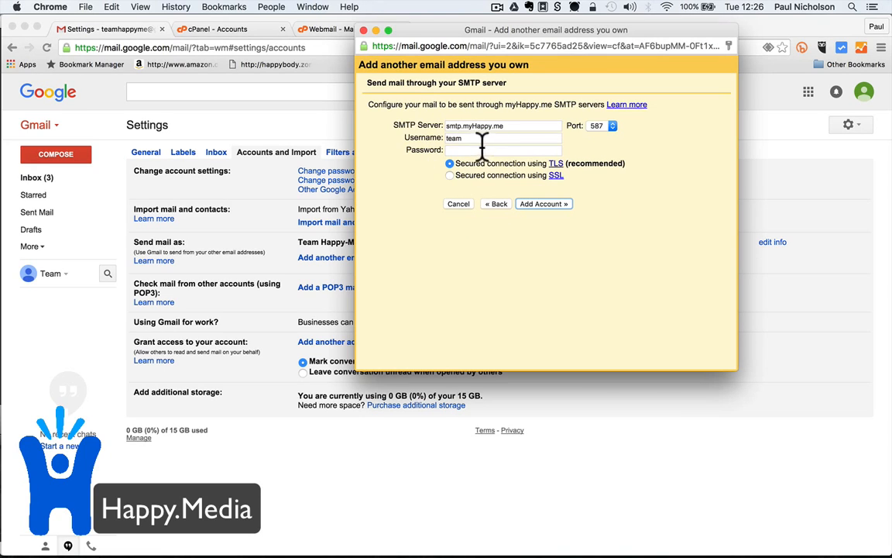
{"action": "left_click_drag", "start_coordinate": [461, 125], "coordinate": [429, 128]}
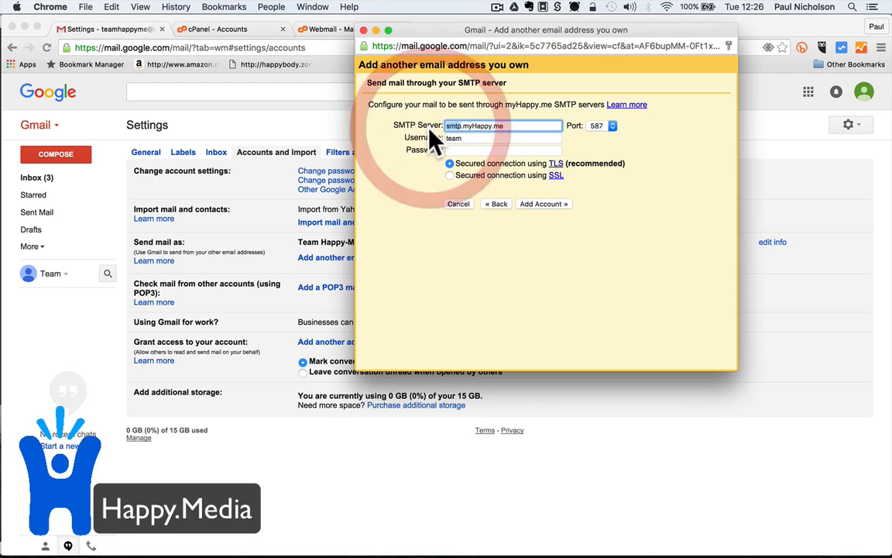
{"action": "type", "text": "mea"}
{"action": "key", "text": "BackSpace"}
{"action": "key", "text": "BackSpace"}
{"action": "key", "text": "BackSpace"}
{"action": "key", "text": "BackSpace"}
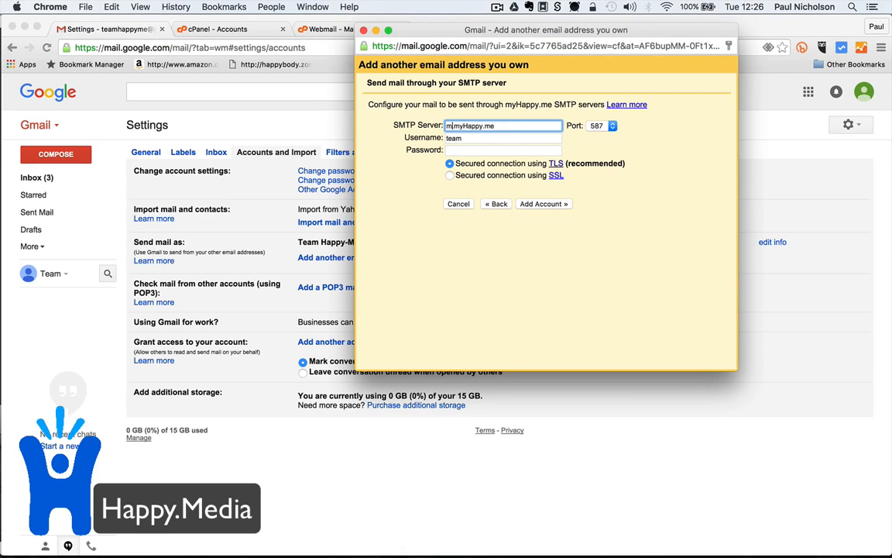
{"action": "key", "text": "BackSpace"}
{"action": "type", "text": "m"}
{"action": "key", "text": "BackSpace"}
{"action": "key", "text": "BackSpace"}
{"action": "key", "text": "BackSpace"}
{"action": "left_click", "coordinate": [217, 29]}
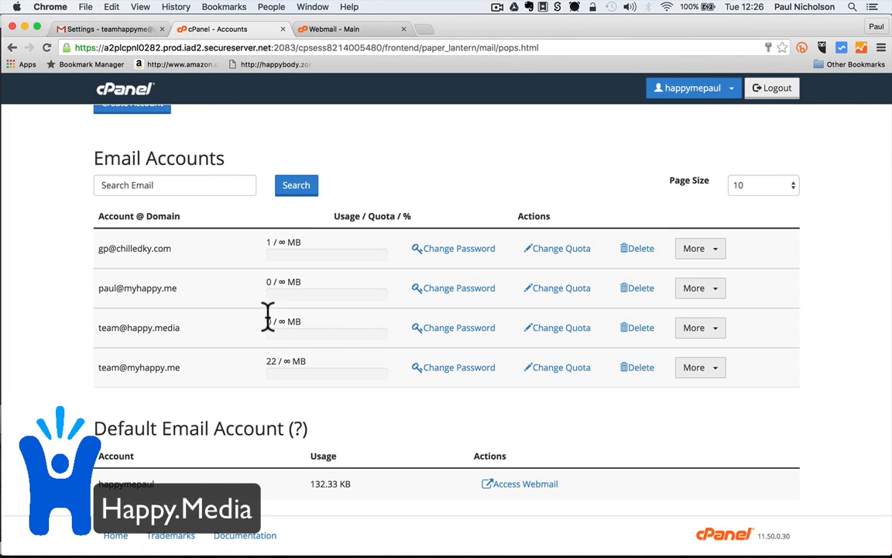
Open the team mailbox's Configure Mail Client page and scroll to its Manual Settings.
{"action": "left_click", "coordinate": [695, 369]}
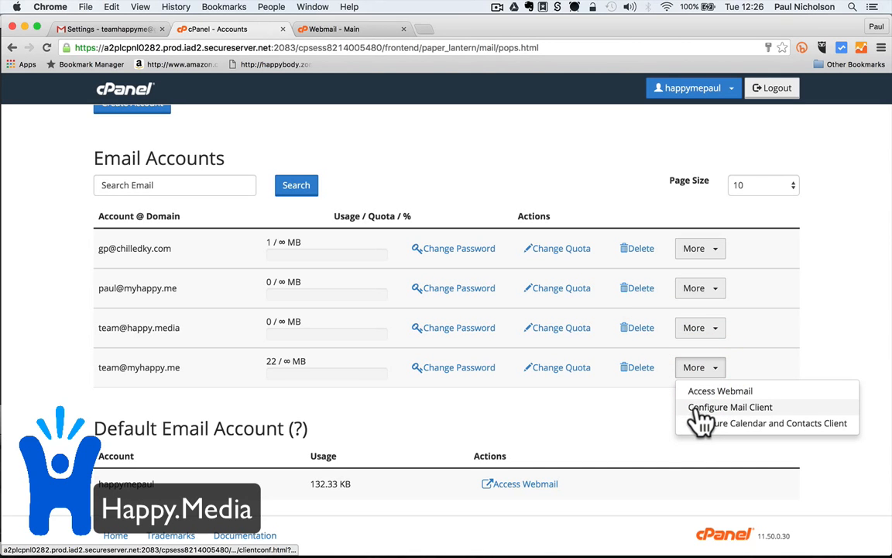
{"action": "left_click", "coordinate": [702, 415]}
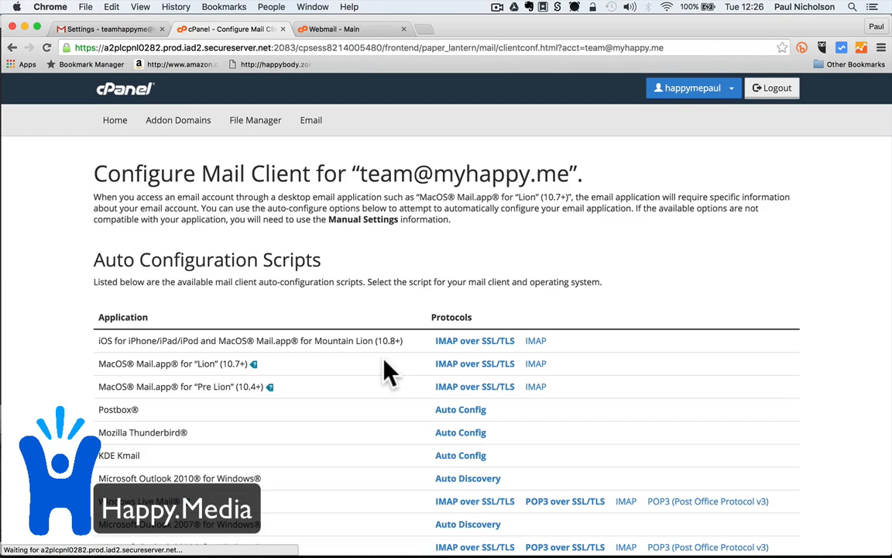
{"action": "scroll", "coordinate": [308, 387], "scroll_direction": "down", "scroll_amount": 10}
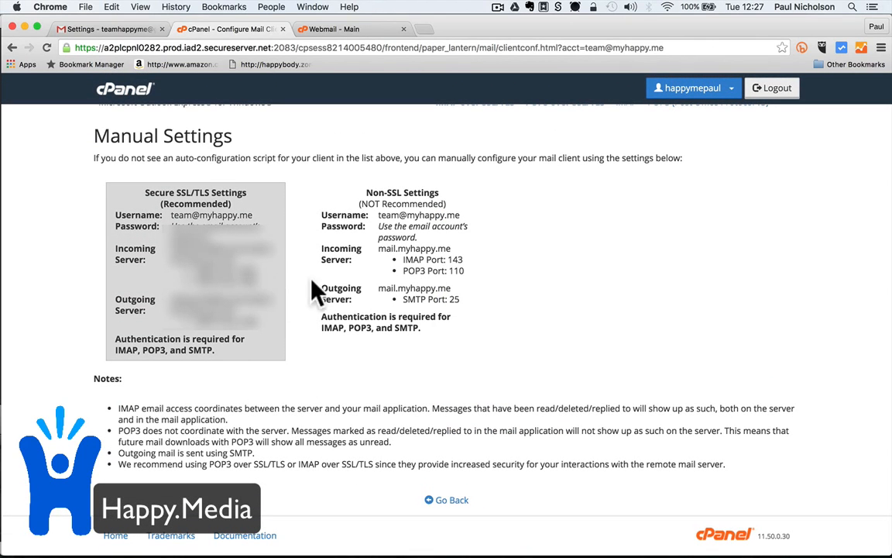
Copy the secure incoming server hostname, then return to the Gmail settings tab.
{"action": "left_click_drag", "start_coordinate": [238, 262], "coordinate": [172, 250]}
{"action": "right_click", "coordinate": [171, 250]}
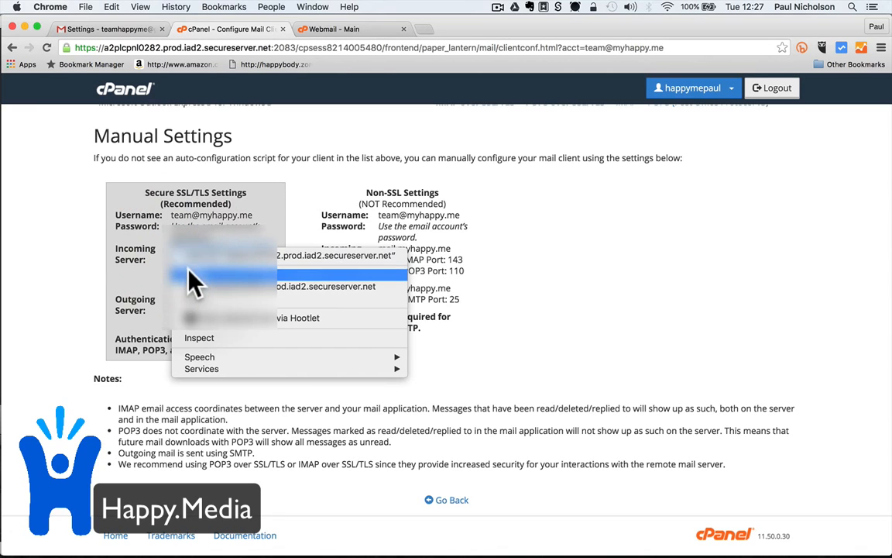
{"action": "left_click", "coordinate": [186, 240]}
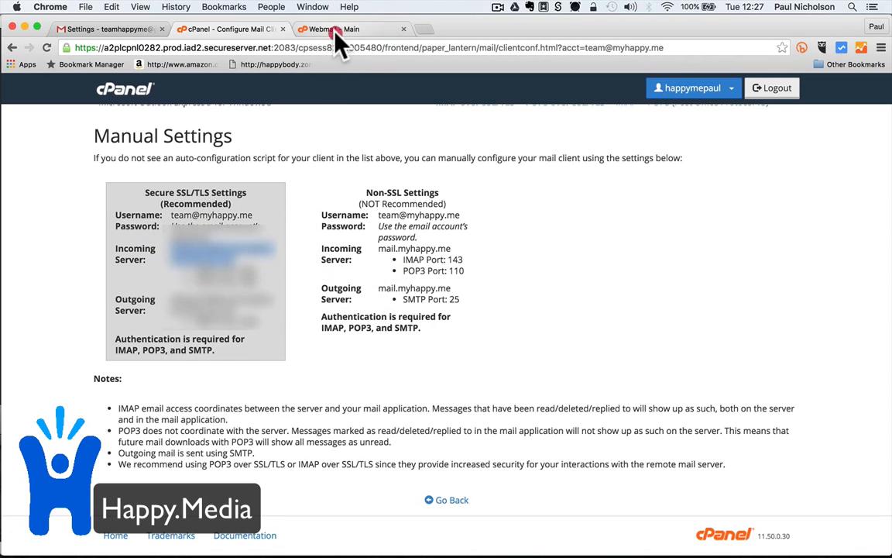
{"action": "left_click", "coordinate": [335, 30]}
{"action": "left_click", "coordinate": [118, 31]}
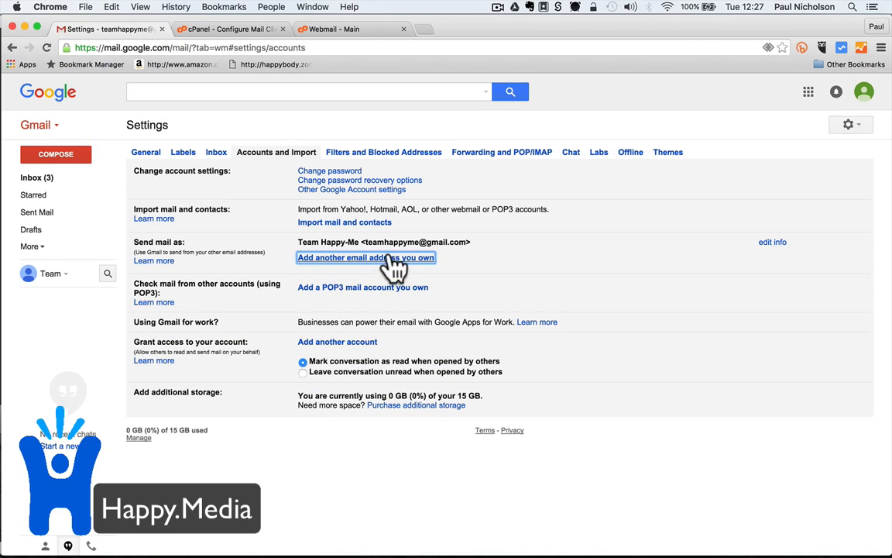
{"action": "left_click", "coordinate": [313, 7]}
{"action": "left_click", "coordinate": [341, 146]}
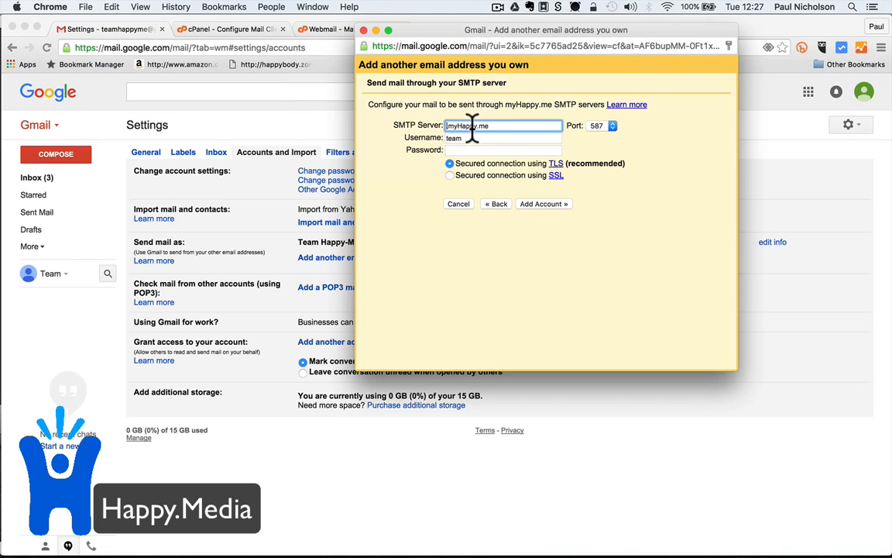
{"action": "triple_click", "coordinate": [470, 126]}
{"action": "left_click", "coordinate": [220, 32]}
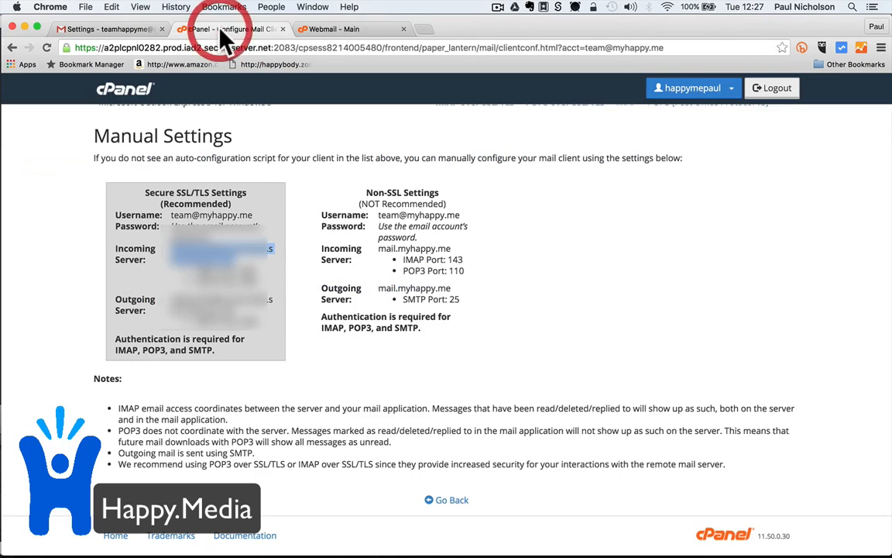
{"action": "left_click_drag", "start_coordinate": [271, 249], "coordinate": [200, 256]}
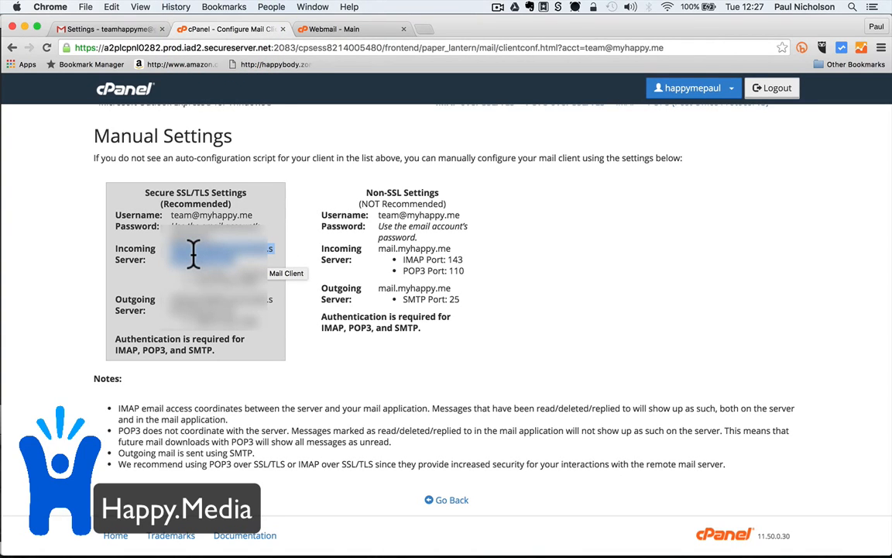
{"action": "left_click", "coordinate": [112, 27]}
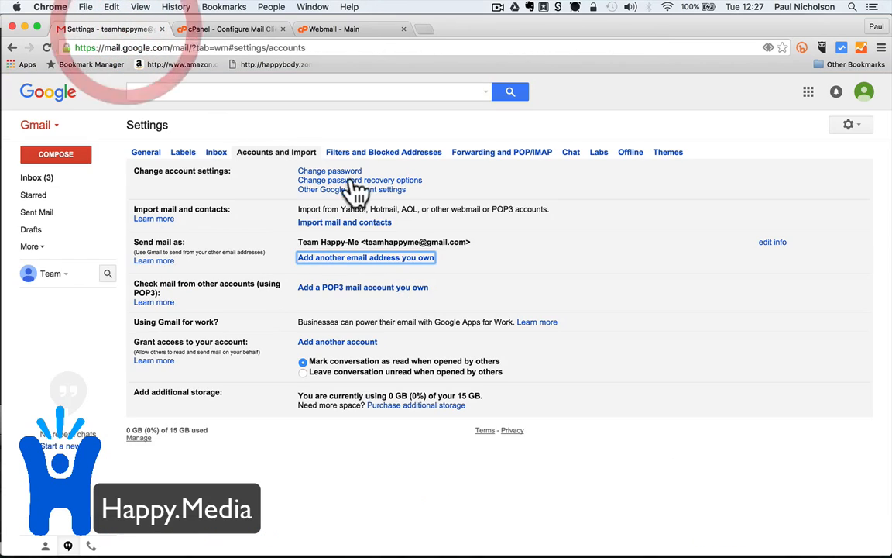
Set SMTP server mail.myHappy.me with the full team address as username, its password, and add the account.
{"action": "left_click", "coordinate": [312, 7]}
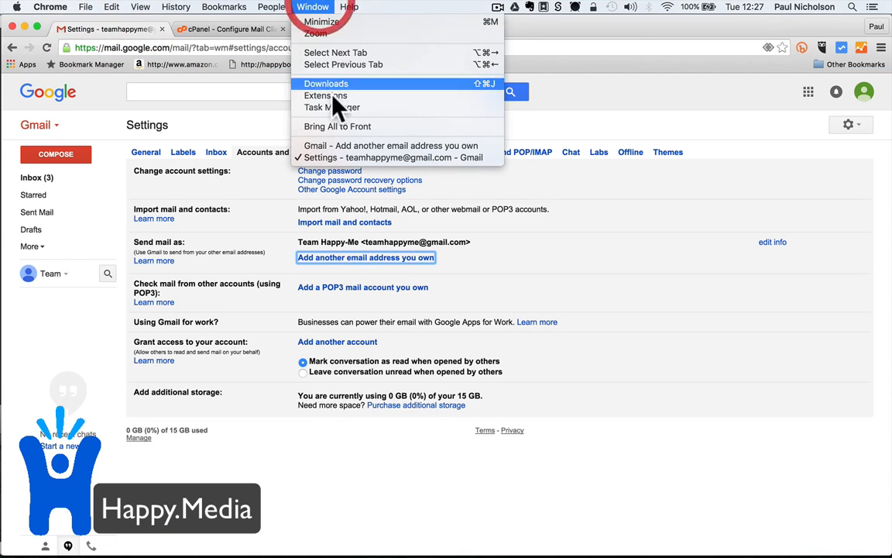
{"action": "left_click", "coordinate": [330, 145]}
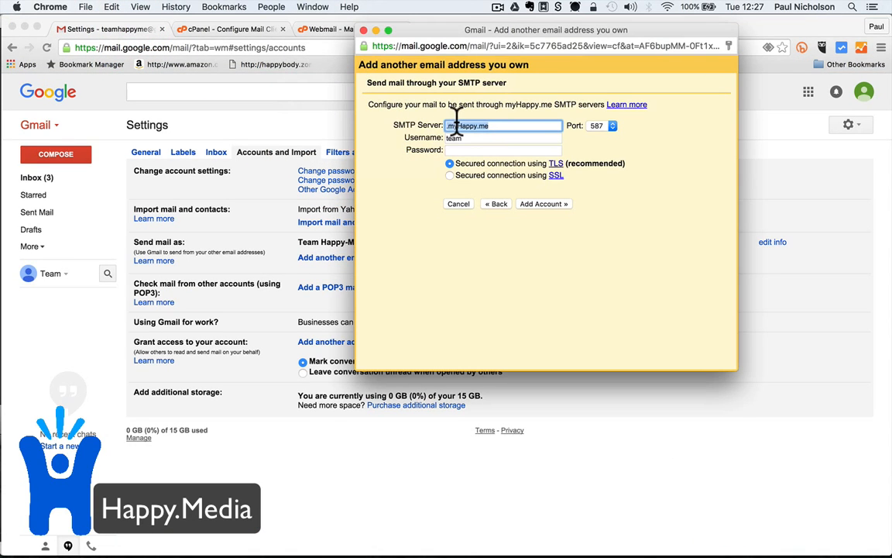
{"action": "left_click", "coordinate": [447, 125]}
{"action": "type", "text": "mail."}
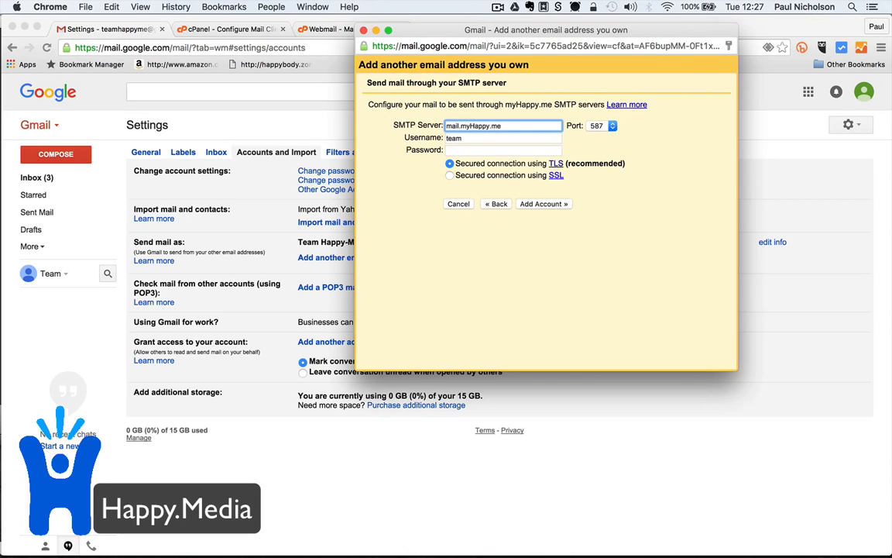
{"action": "left_click", "coordinate": [469, 138]}
{"action": "type", "text": "@myhappy.me"}
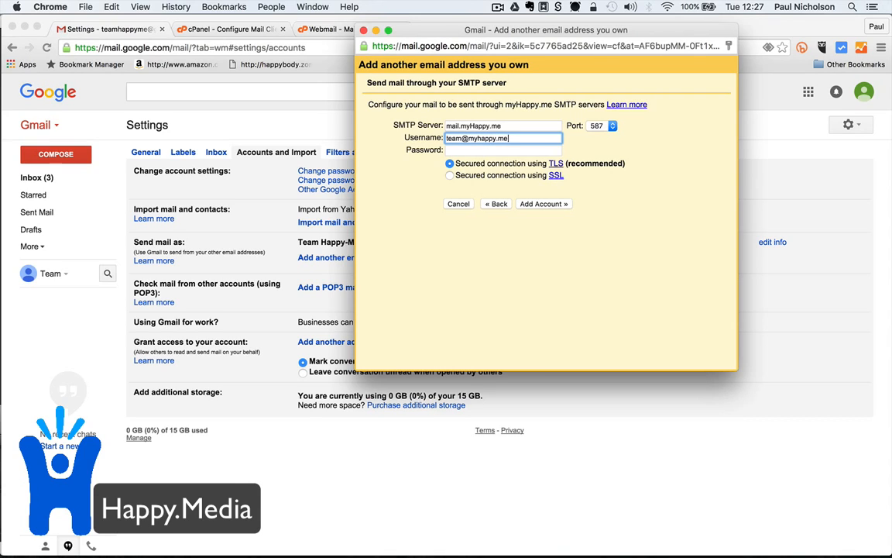
{"action": "key", "text": "Tab"}
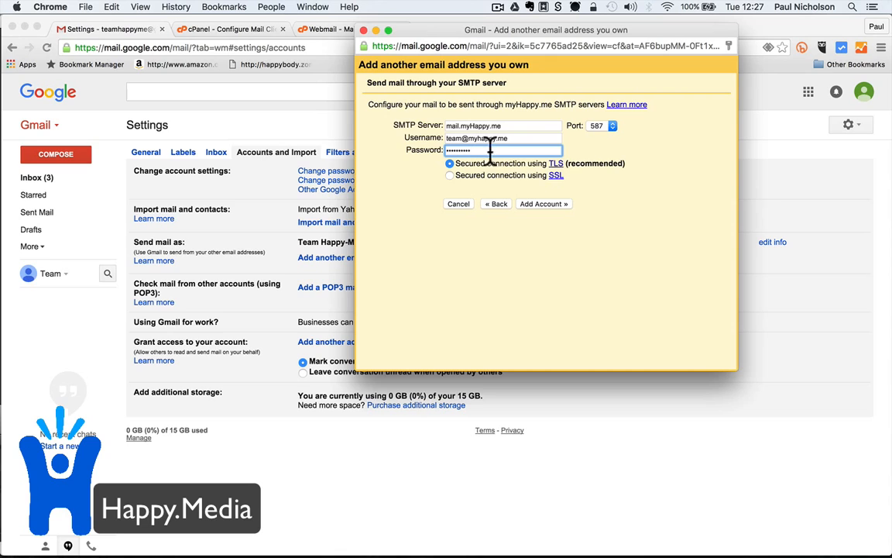
{"action": "left_click", "coordinate": [543, 203]}
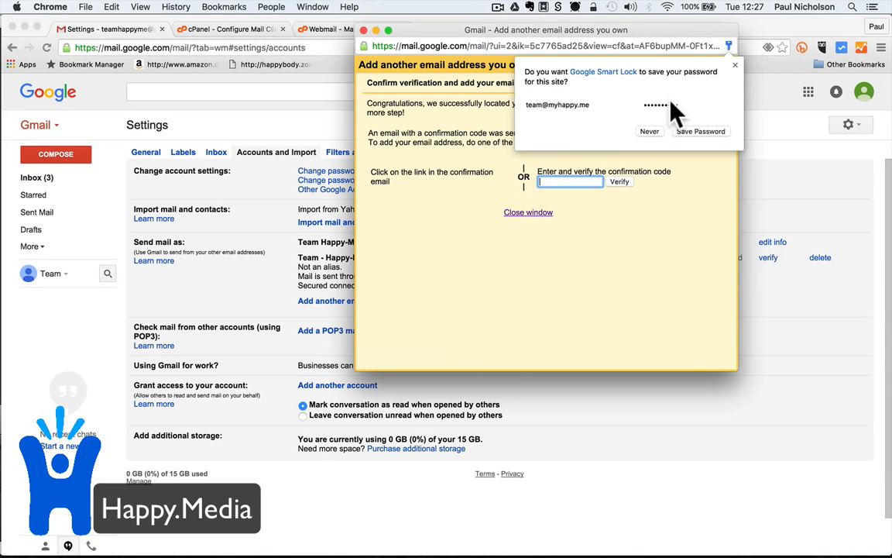
{"action": "left_click", "coordinate": [734, 65]}
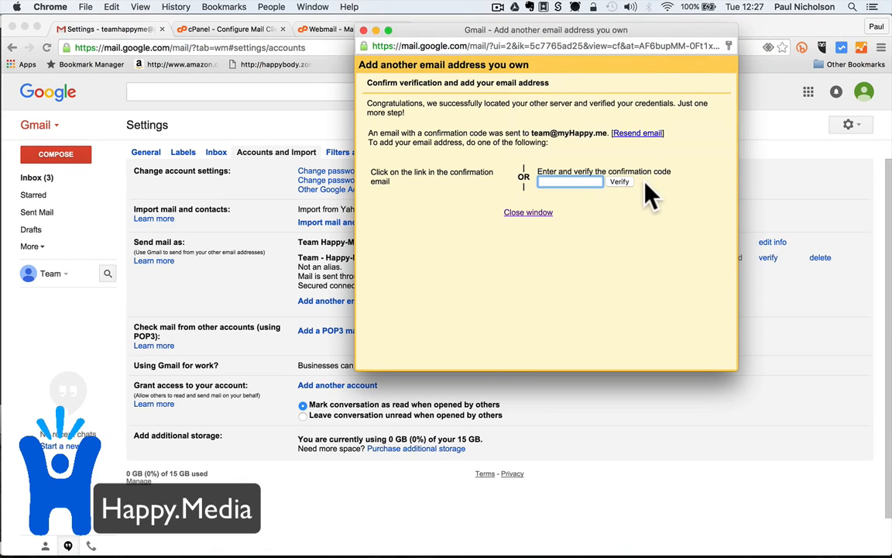
Move the verification popup aside, then switch to the team webmail inbox and refresh it.
{"action": "left_click_drag", "start_coordinate": [422, 28], "coordinate": [607, 17]}
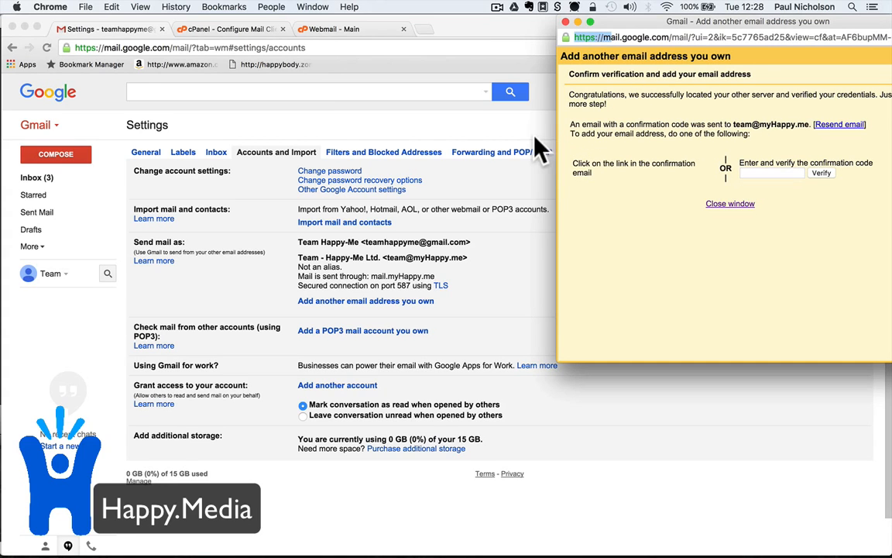
{"action": "left_click", "coordinate": [318, 30]}
{"action": "left_click", "coordinate": [153, 155]}
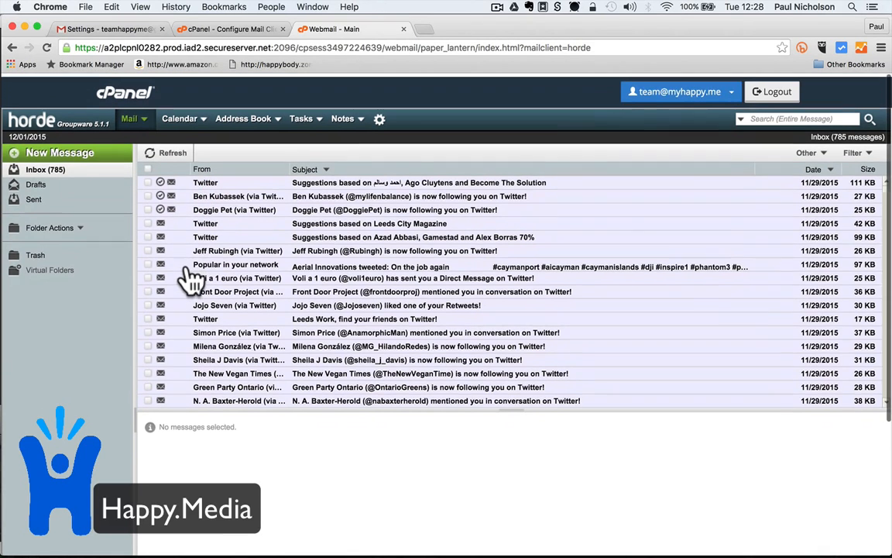
Reload the Horde inbox to look for the confirmation email, then return to Gmail settings.
{"action": "left_click", "coordinate": [43, 168]}
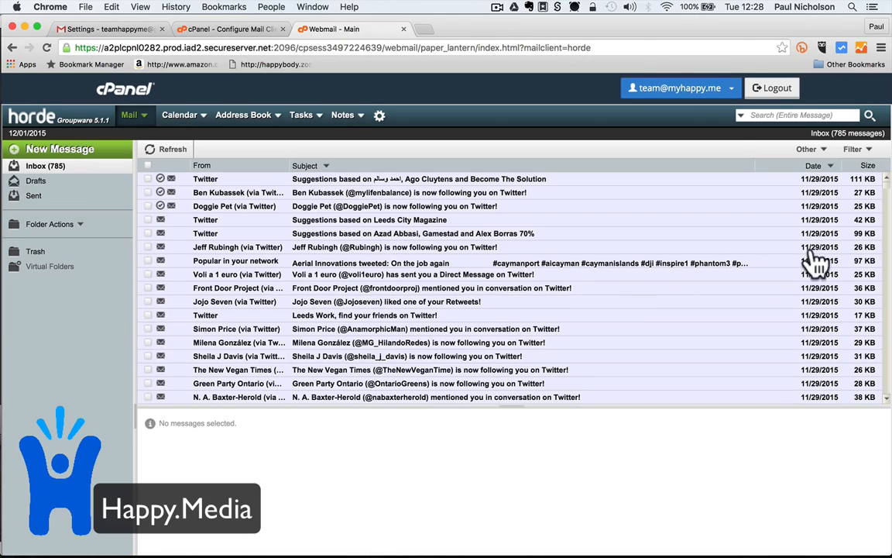
{"action": "left_click", "coordinate": [884, 178]}
{"action": "left_click", "coordinate": [886, 178]}
{"action": "left_click", "coordinate": [886, 178]}
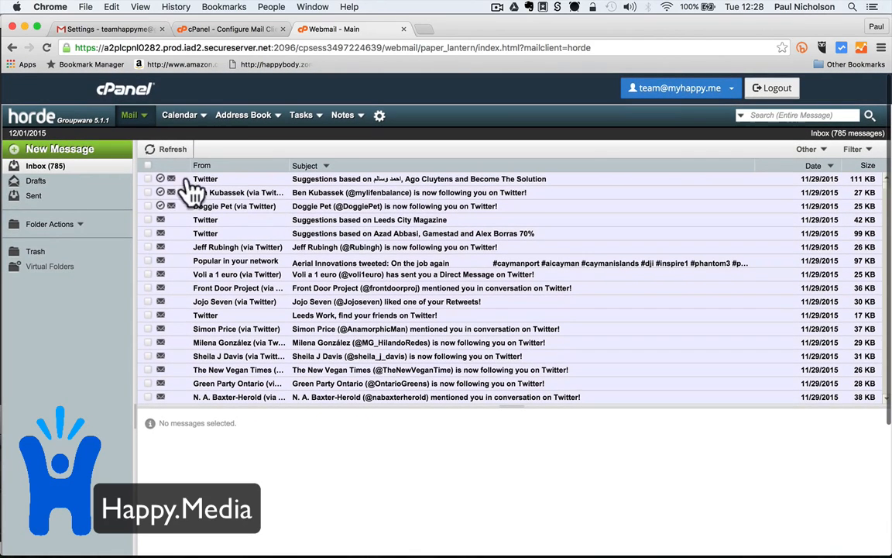
{"action": "left_click", "coordinate": [154, 152]}
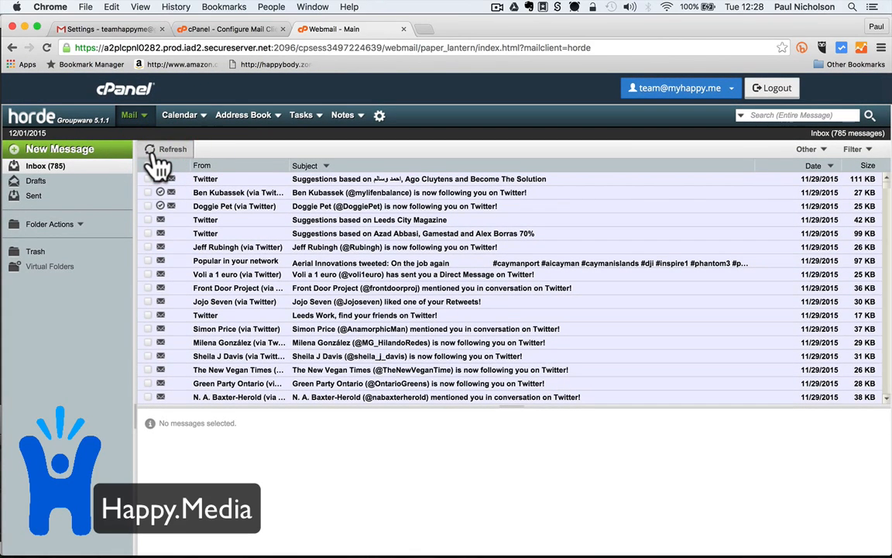
{"action": "left_click", "coordinate": [67, 31]}
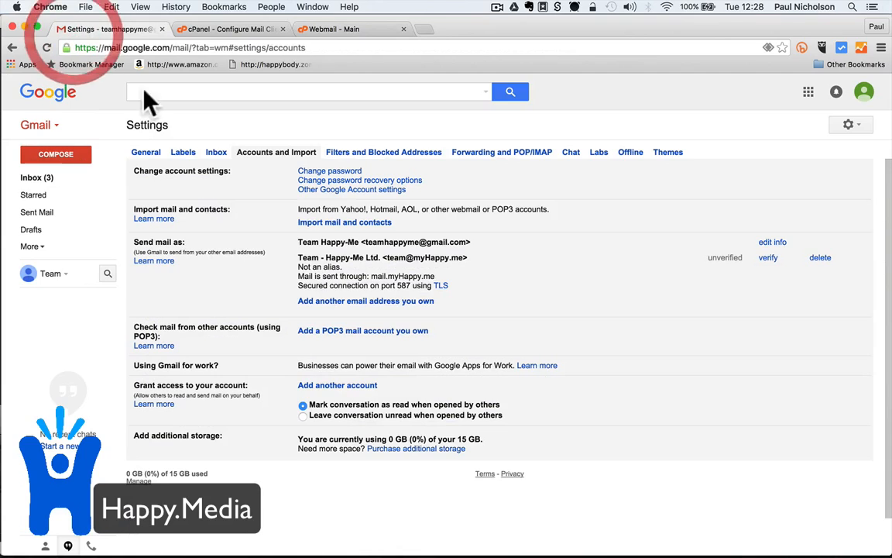
{"action": "left_click", "coordinate": [71, 178]}
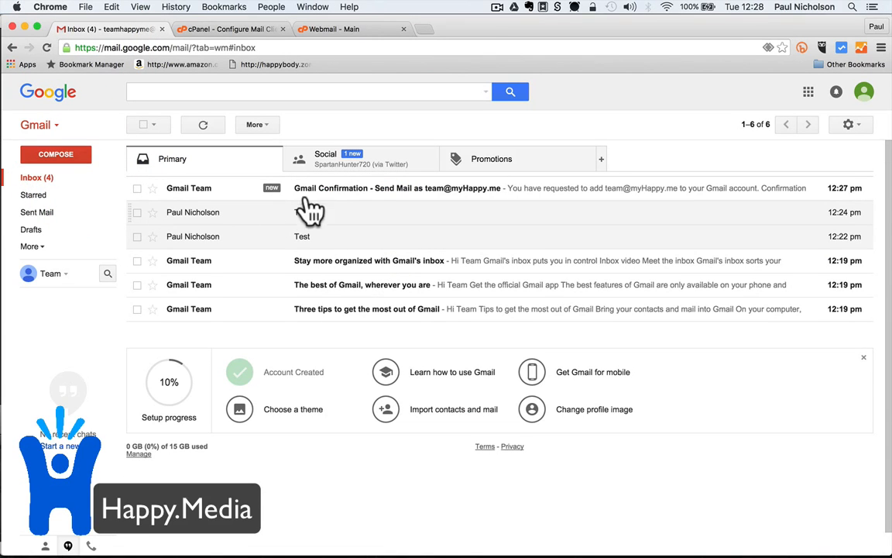
{"action": "left_click", "coordinate": [364, 193]}
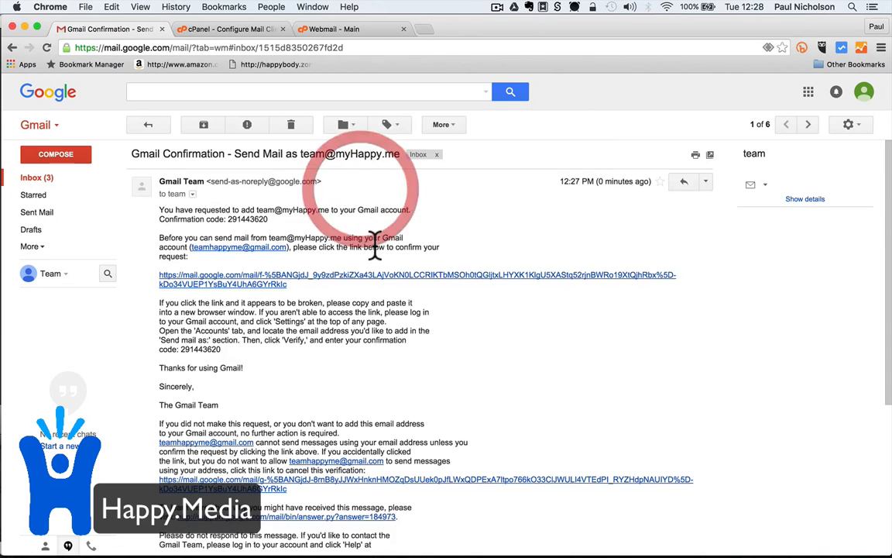
{"action": "left_click", "coordinate": [318, 278]}
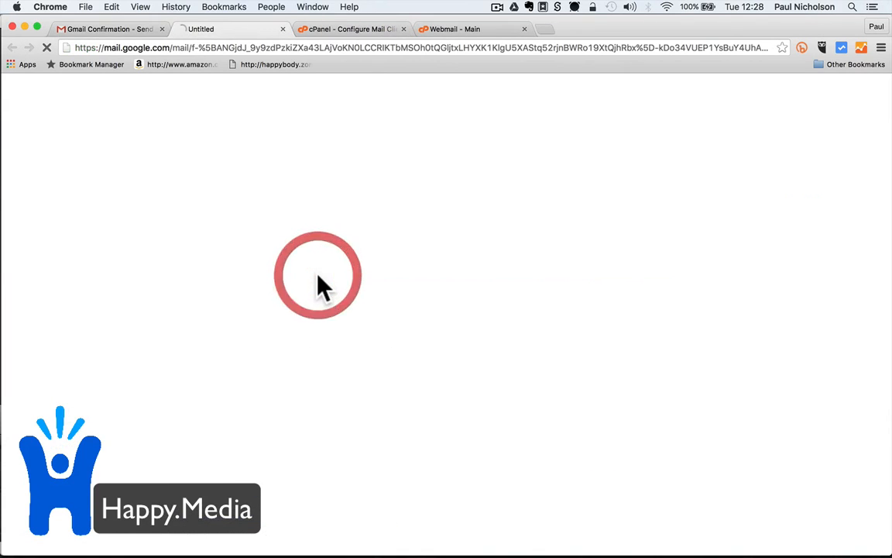
{"action": "left_click", "coordinate": [52, 195]}
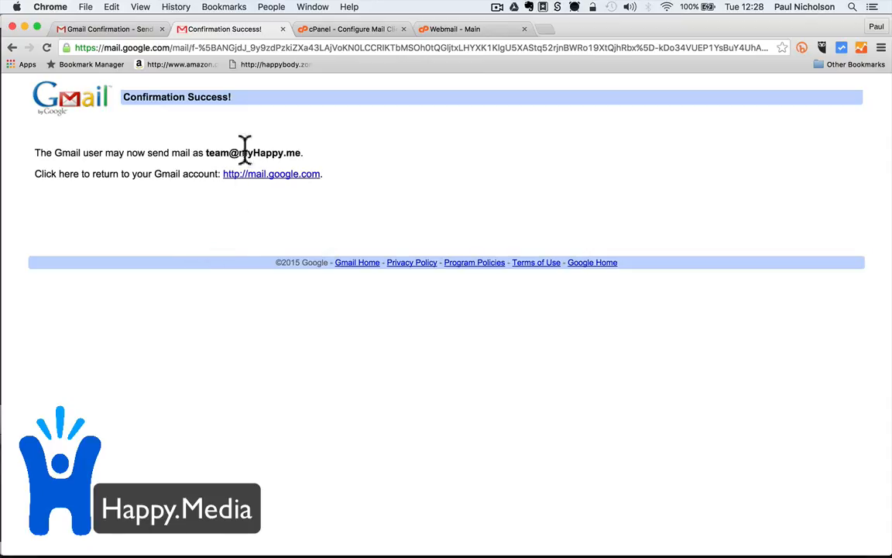
{"action": "left_click", "coordinate": [112, 28]}
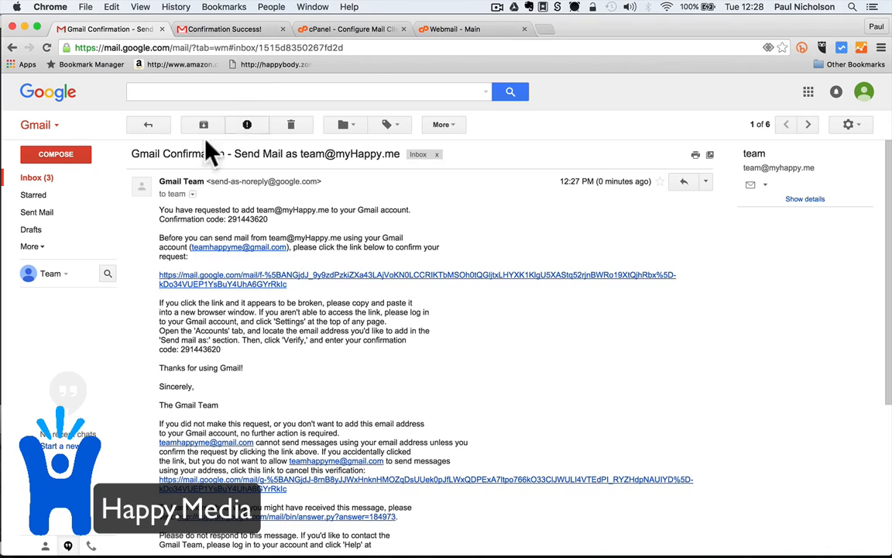
{"action": "left_click", "coordinate": [850, 124]}
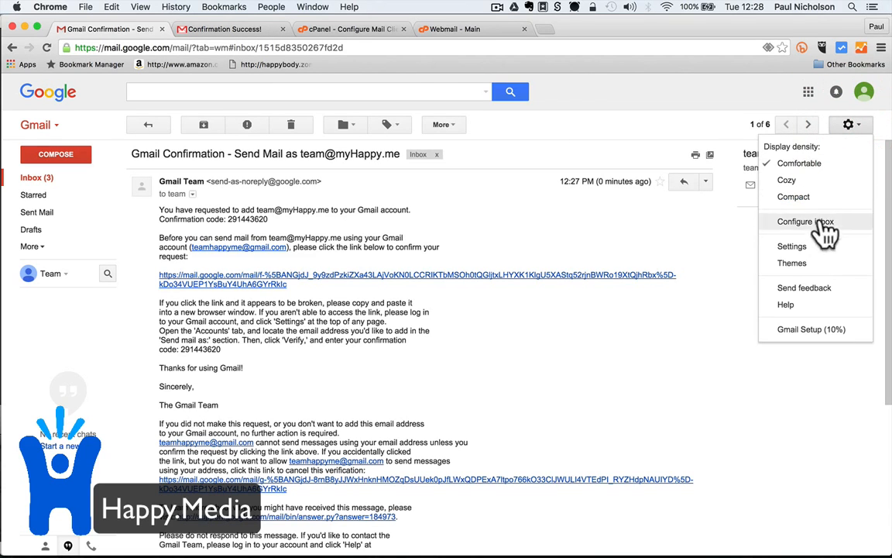
{"action": "left_click", "coordinate": [791, 246]}
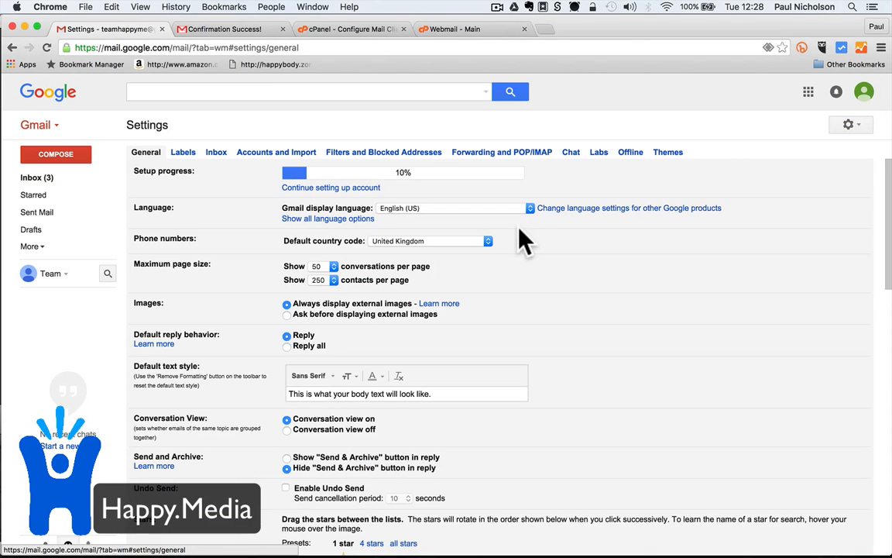
{"action": "left_click", "coordinate": [280, 153]}
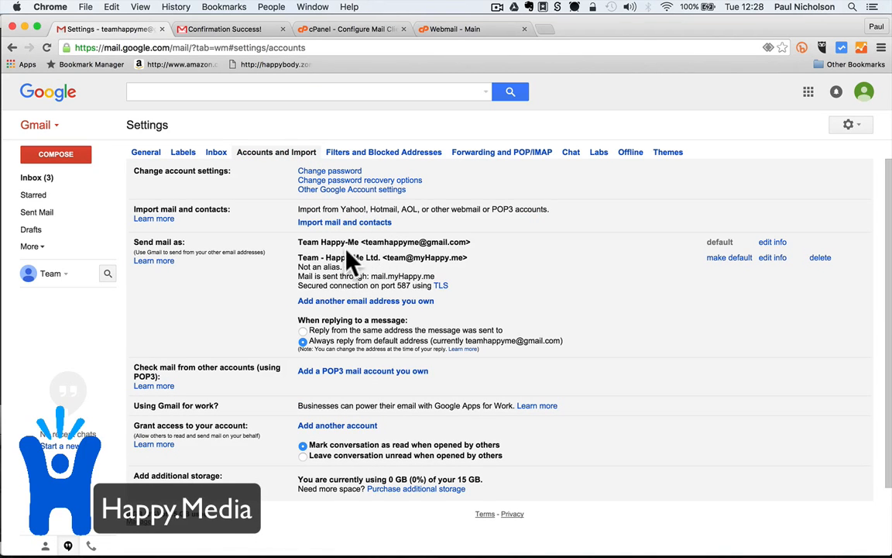
{"action": "left_click", "coordinate": [58, 156]}
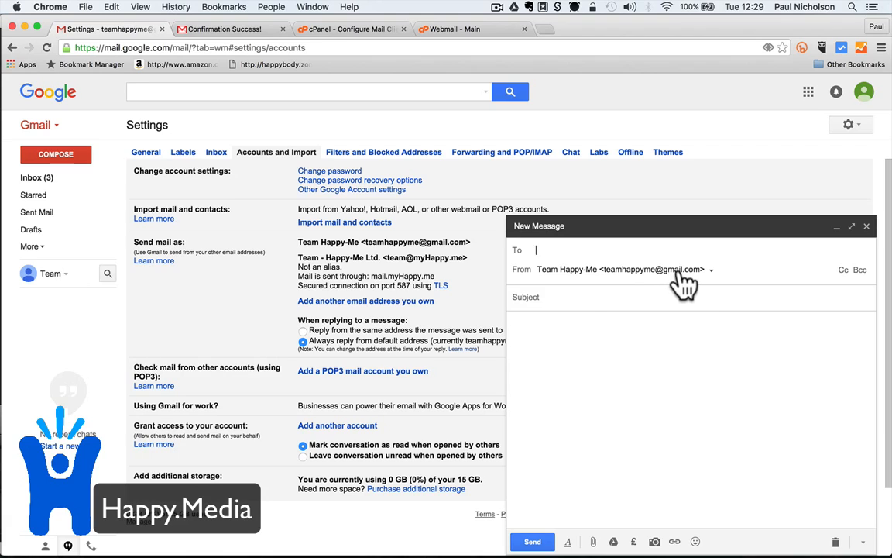
{"action": "left_click", "coordinate": [711, 271]}
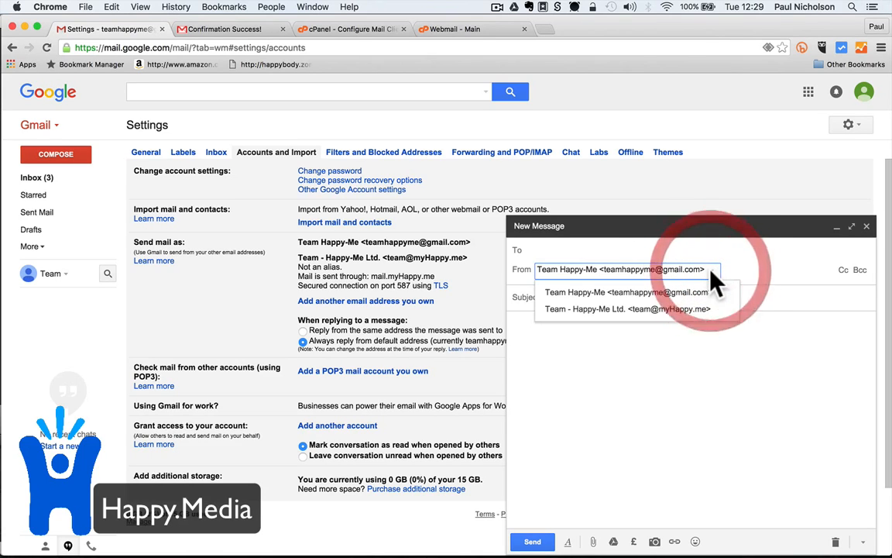
{"action": "left_click", "coordinate": [682, 311]}
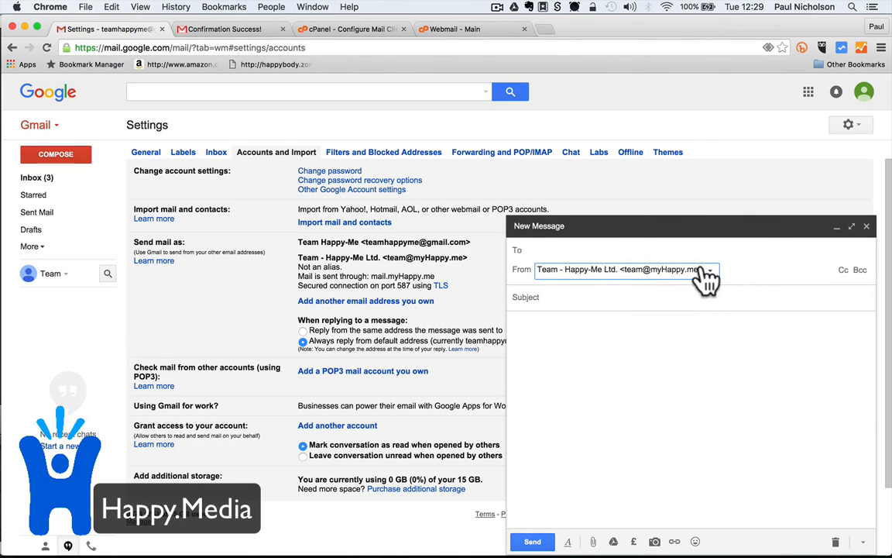
{"action": "left_click", "coordinate": [563, 245]}
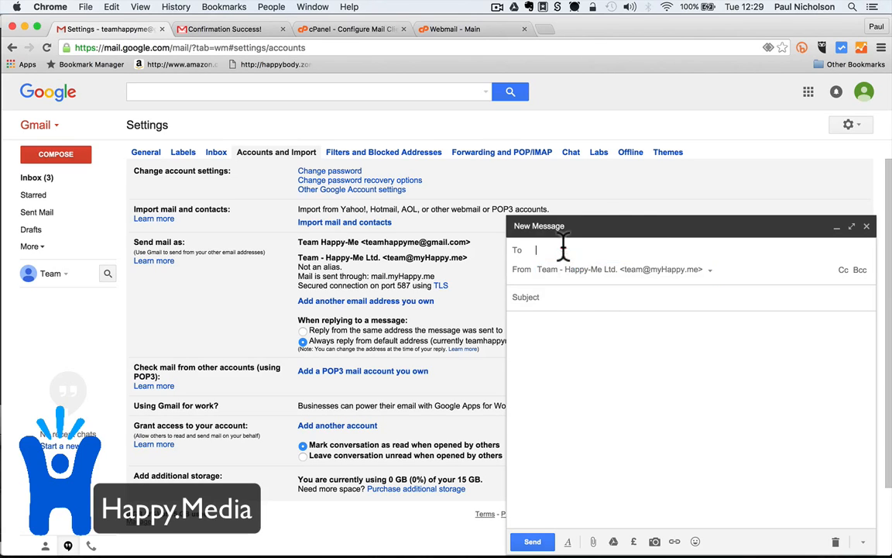
{"action": "type", "text": "paul"}
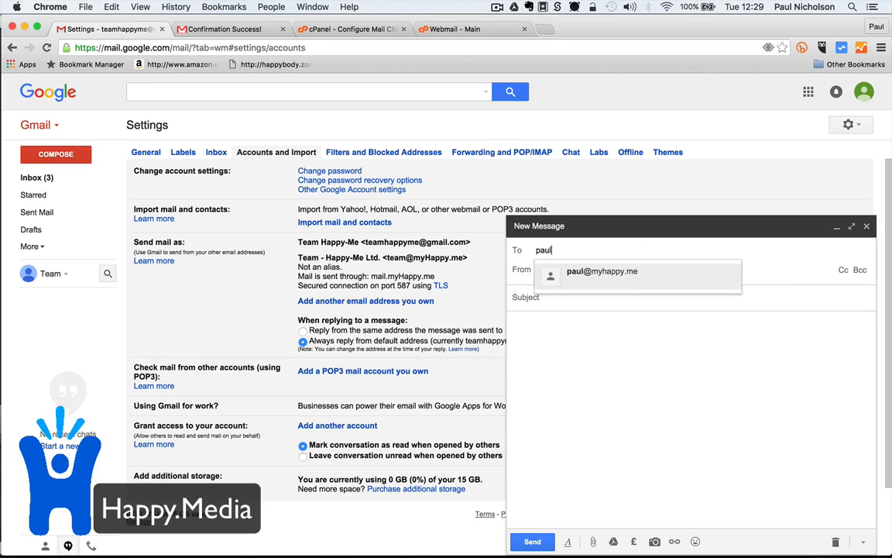
{"action": "left_click", "coordinate": [558, 266]}
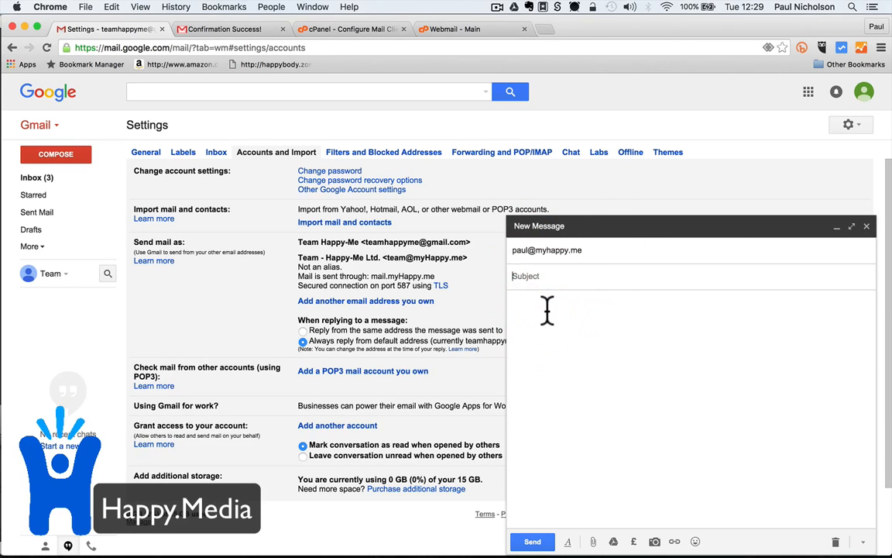
{"action": "type", "text": "Test"}
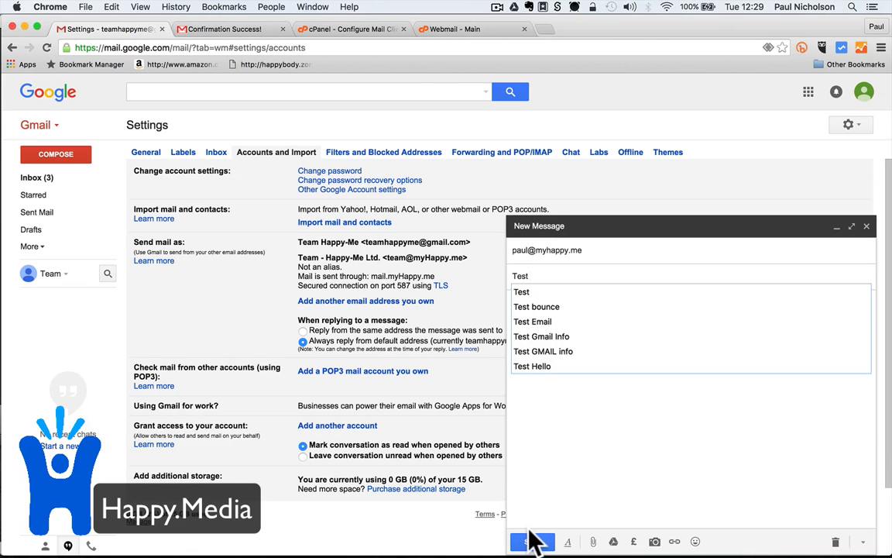
{"action": "left_click", "coordinate": [533, 541]}
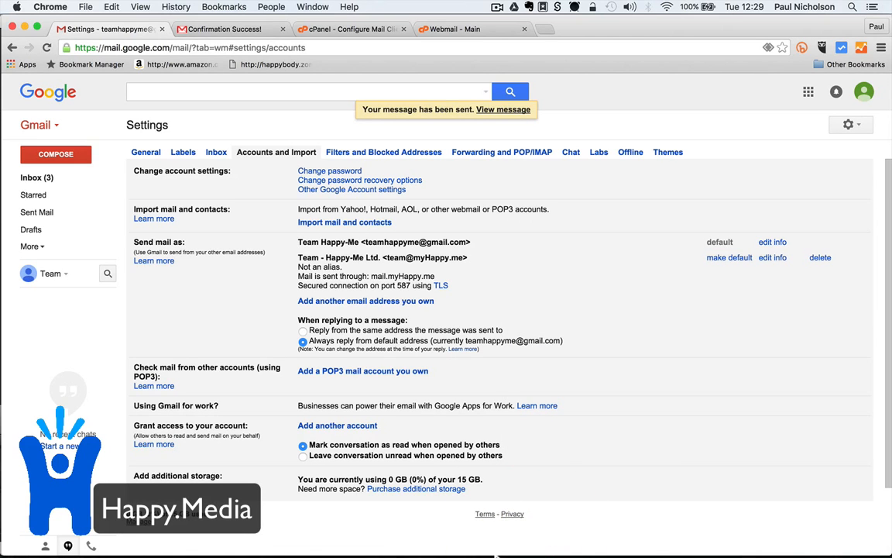
{"action": "left_click", "coordinate": [575, 529]}
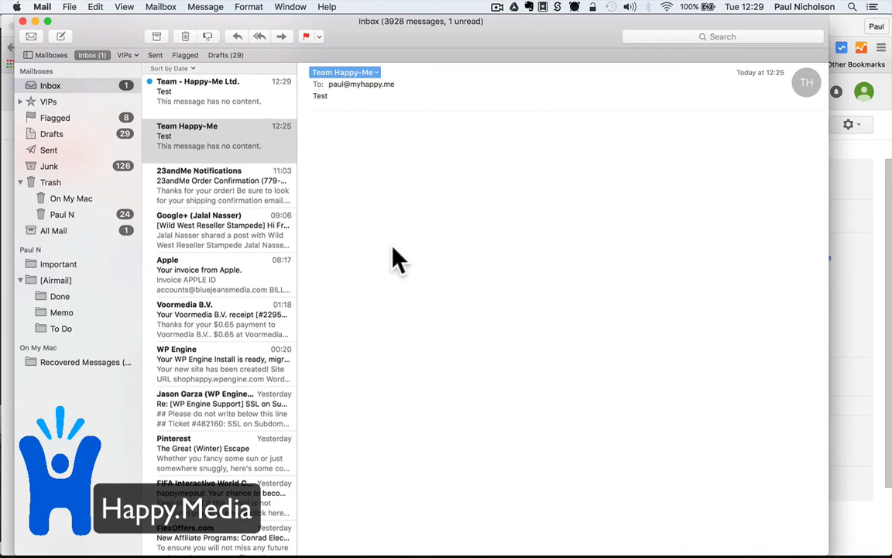
{"action": "left_click", "coordinate": [209, 89]}
{"action": "left_click", "coordinate": [393, 74]}
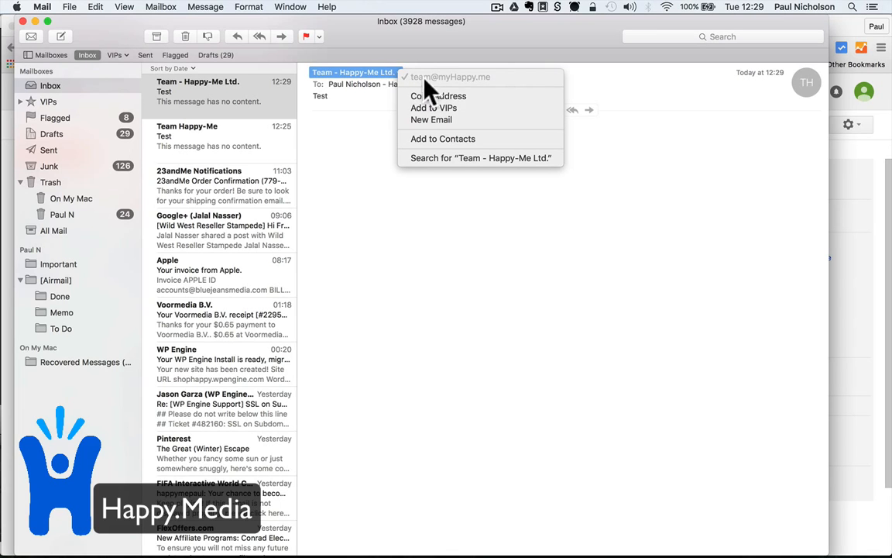
{"action": "left_click", "coordinate": [235, 36]}
{"action": "left_click", "coordinate": [235, 36]}
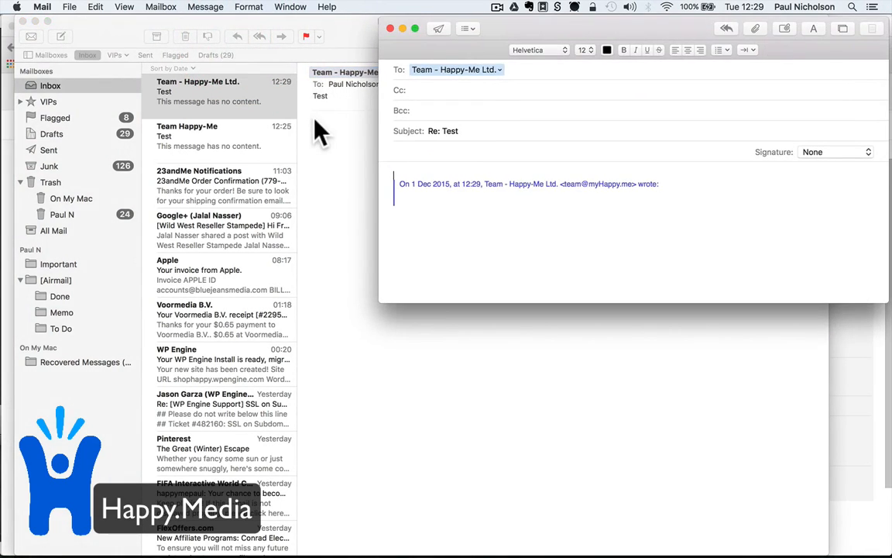
{"action": "type", "text": "yep all worked"}
{"action": "left_click", "coordinate": [436, 29]}
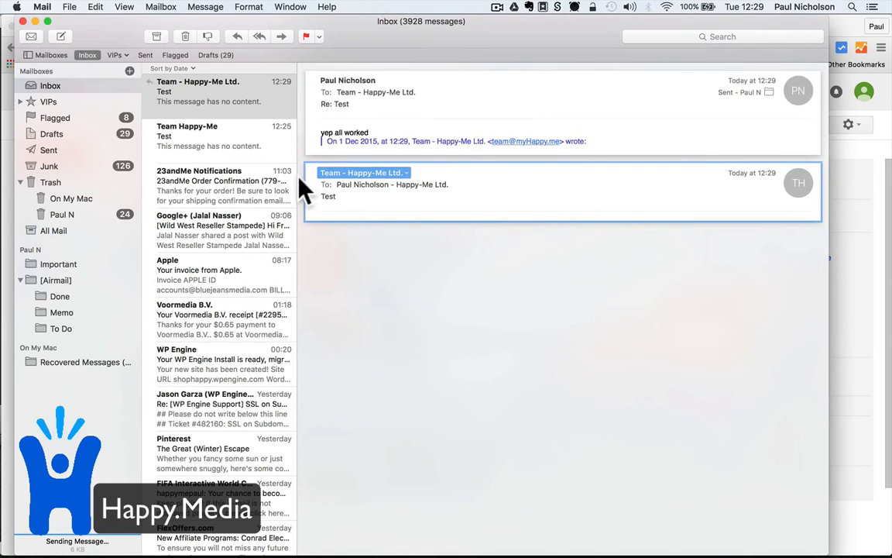
{"action": "left_click", "coordinate": [514, 540]}
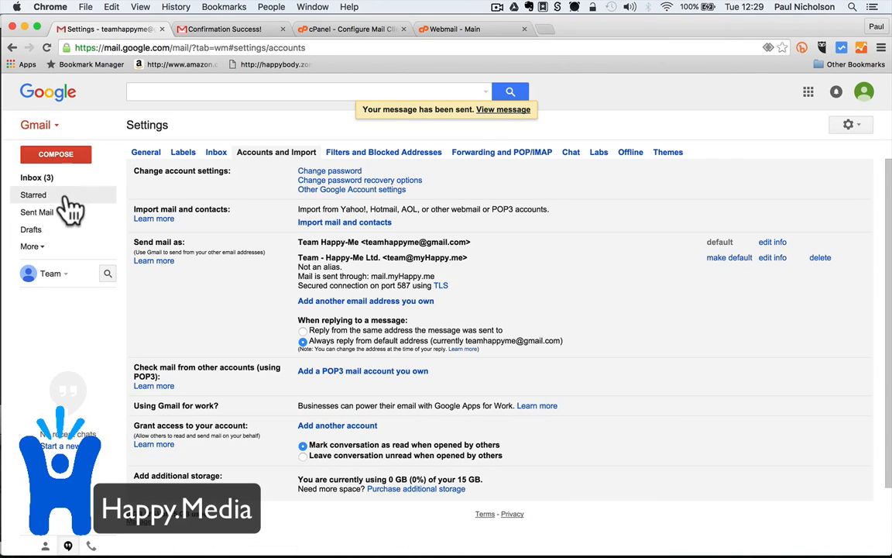
Open the Test conversation in the Gmail inbox to read the reply, then go back to the inbox.
{"action": "left_click", "coordinate": [61, 180]}
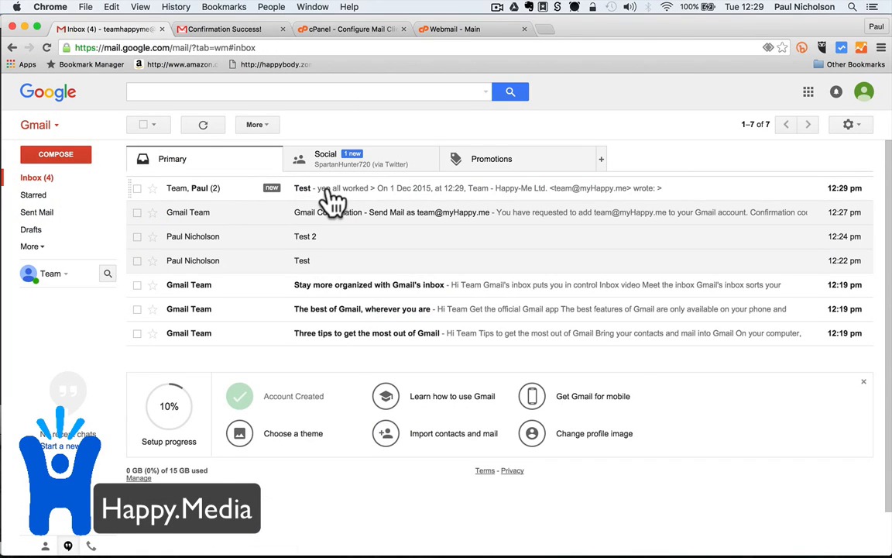
{"action": "left_click", "coordinate": [343, 192]}
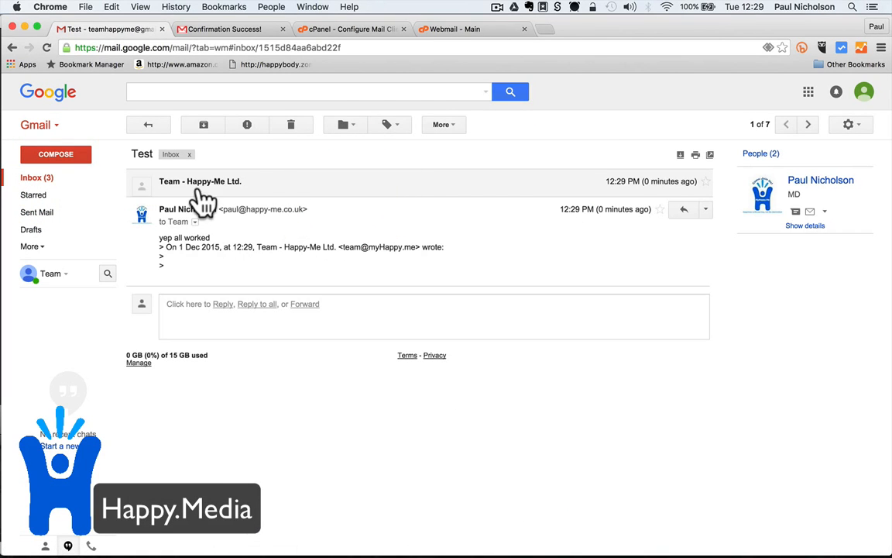
{"action": "left_click", "coordinate": [60, 179]}
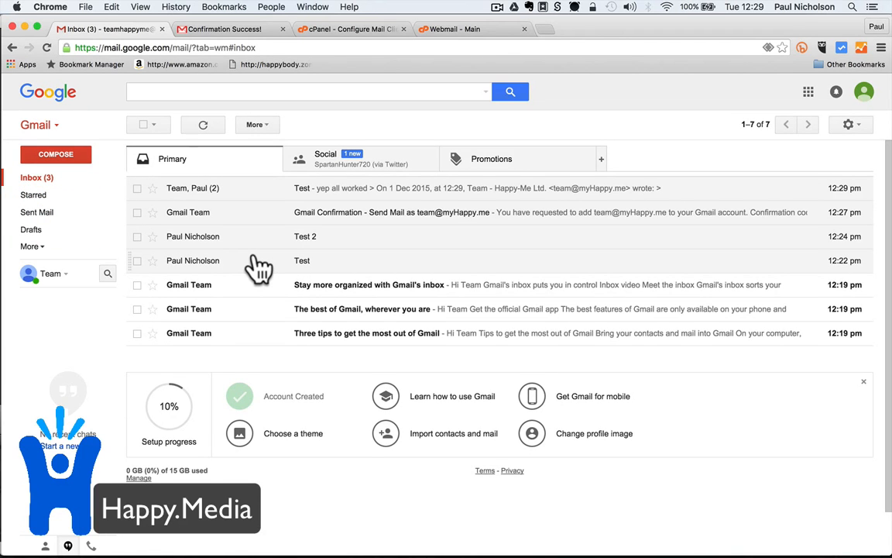
{"action": "left_click", "coordinate": [81, 153]}
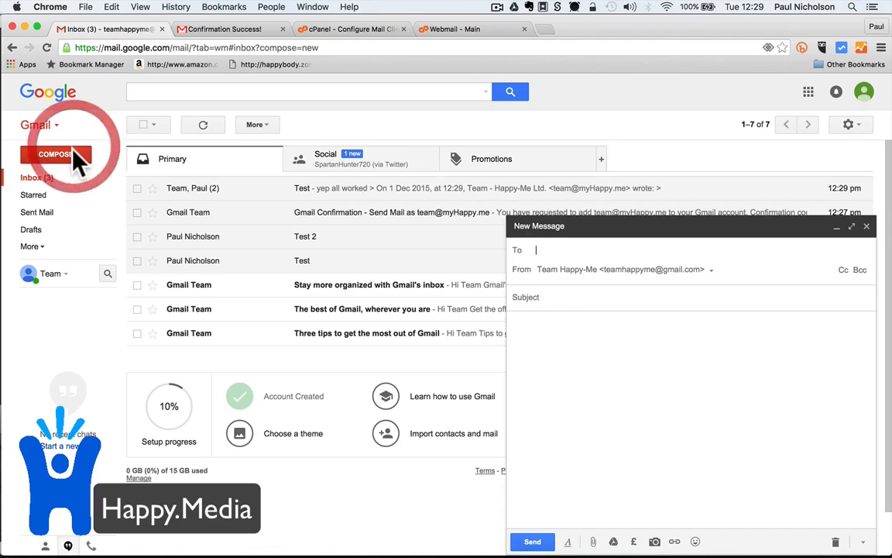
{"action": "left_click", "coordinate": [710, 269]}
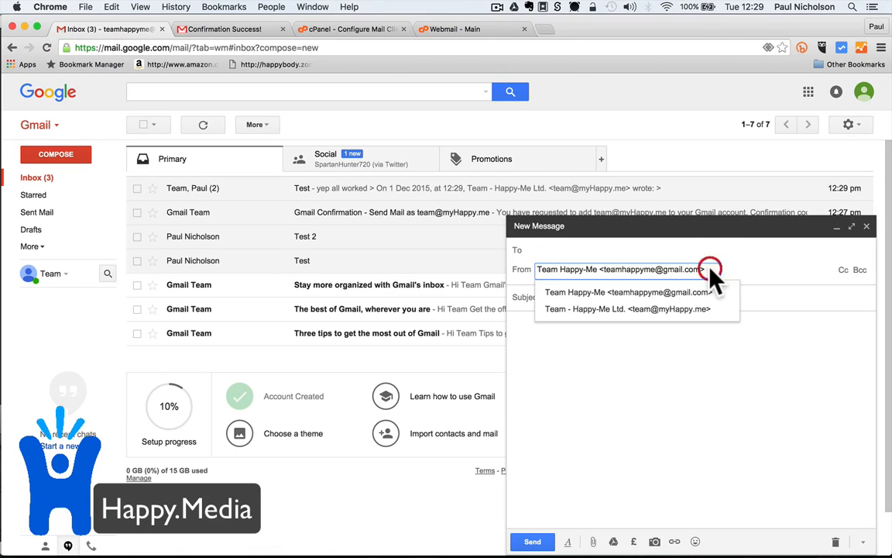
{"action": "left_click", "coordinate": [681, 309]}
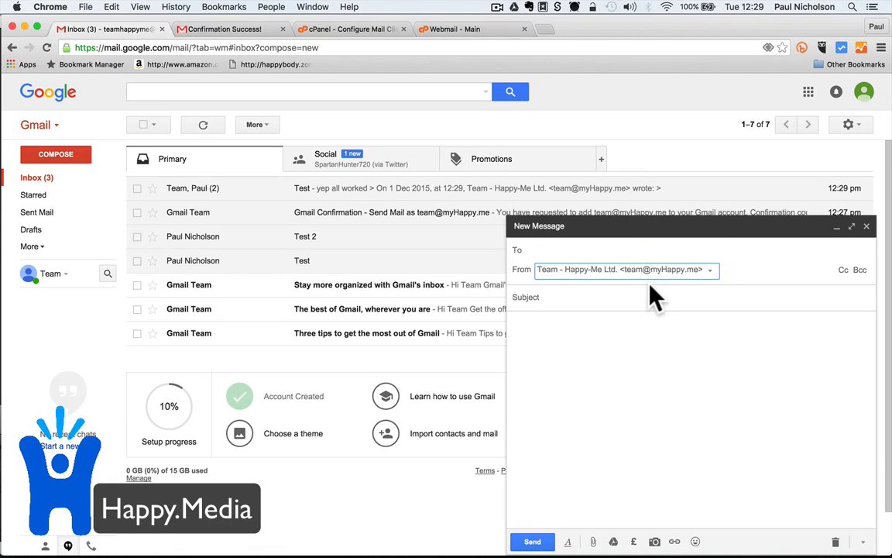
{"action": "left_click", "coordinate": [708, 272]}
{"action": "left_click", "coordinate": [687, 292]}
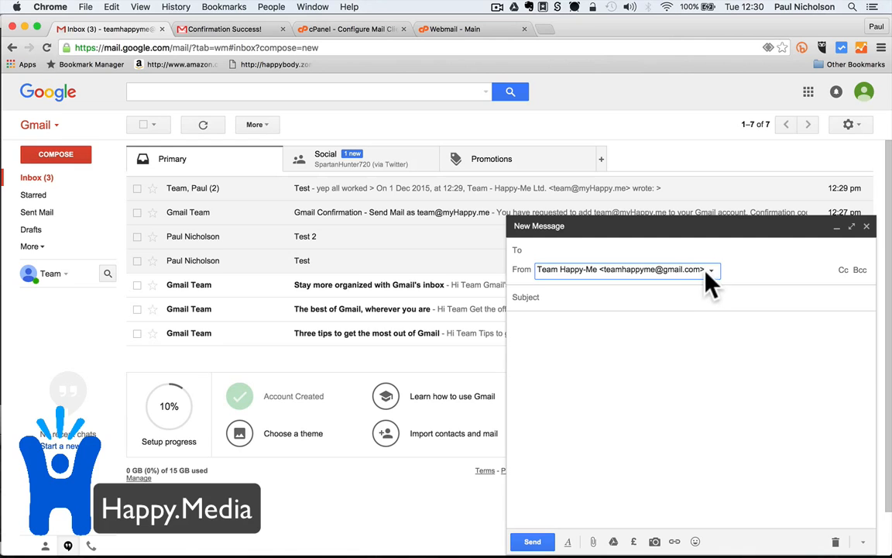
{"action": "left_click", "coordinate": [709, 271]}
{"action": "left_click", "coordinate": [702, 313]}
{"action": "left_click", "coordinate": [657, 269]}
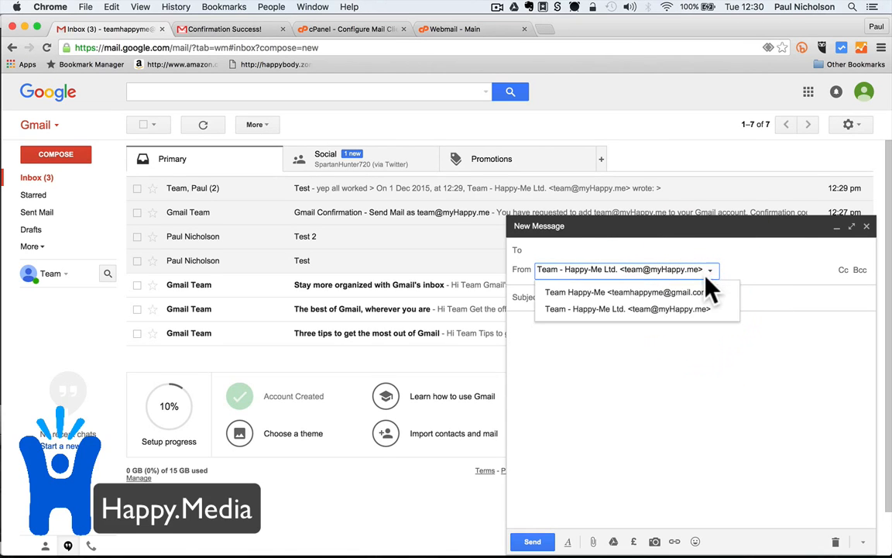
{"action": "left_click", "coordinate": [692, 292]}
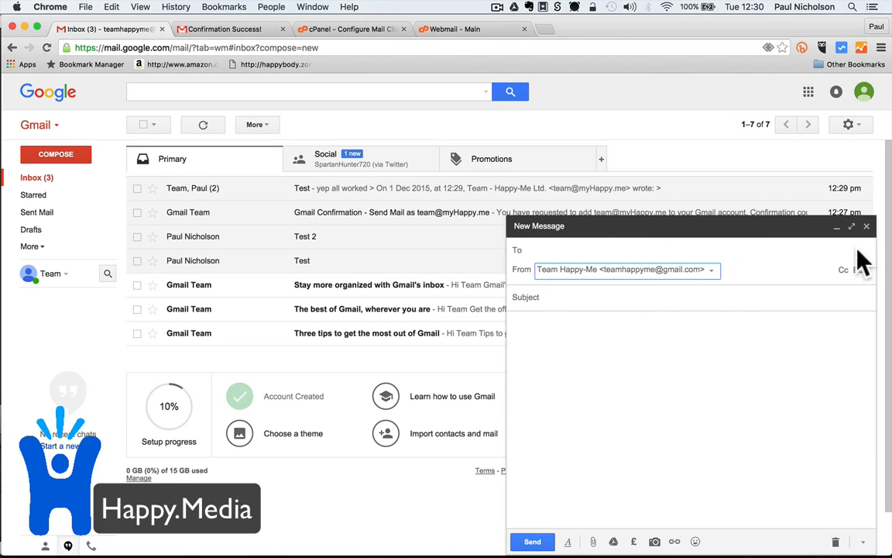
{"action": "left_click", "coordinate": [865, 225]}
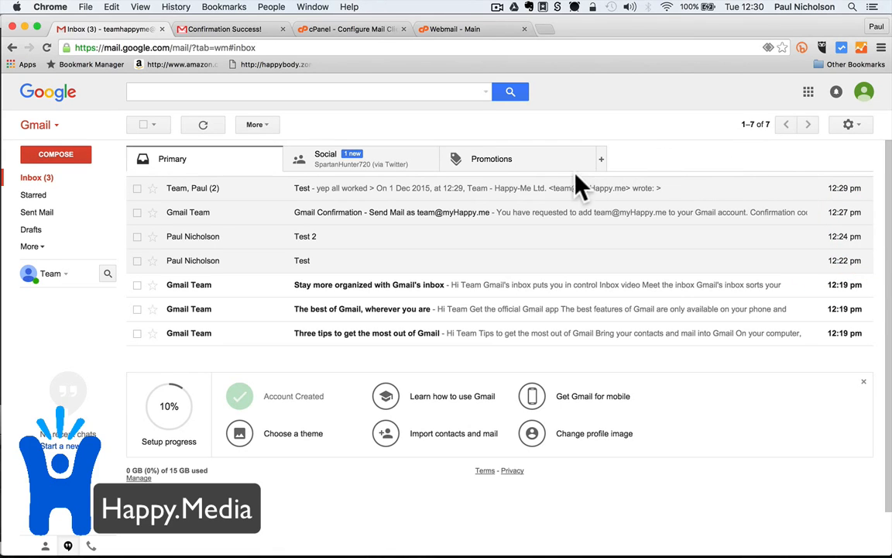
Make the Happy-Me Ltd. custom-domain address the default sender in Accounts and Import.
{"action": "left_click", "coordinate": [850, 125]}
{"action": "left_click", "coordinate": [813, 246]}
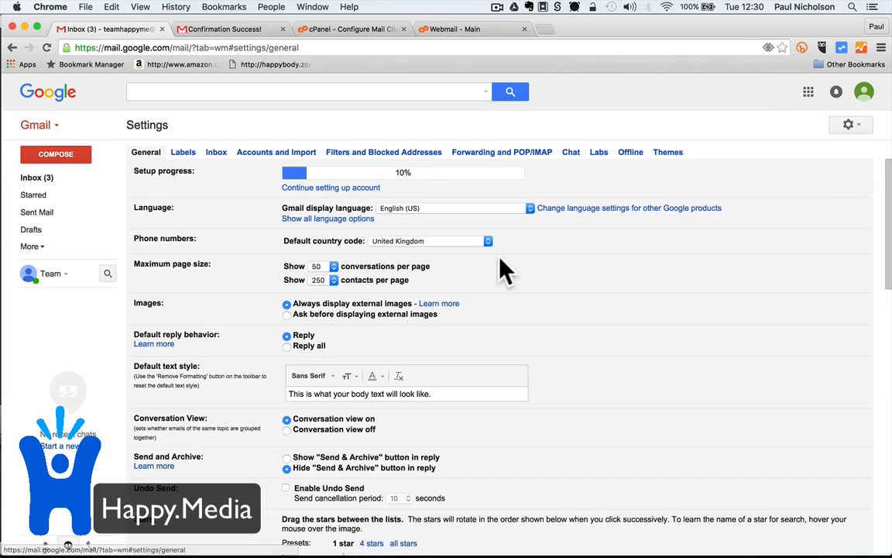
{"action": "left_click", "coordinate": [293, 154]}
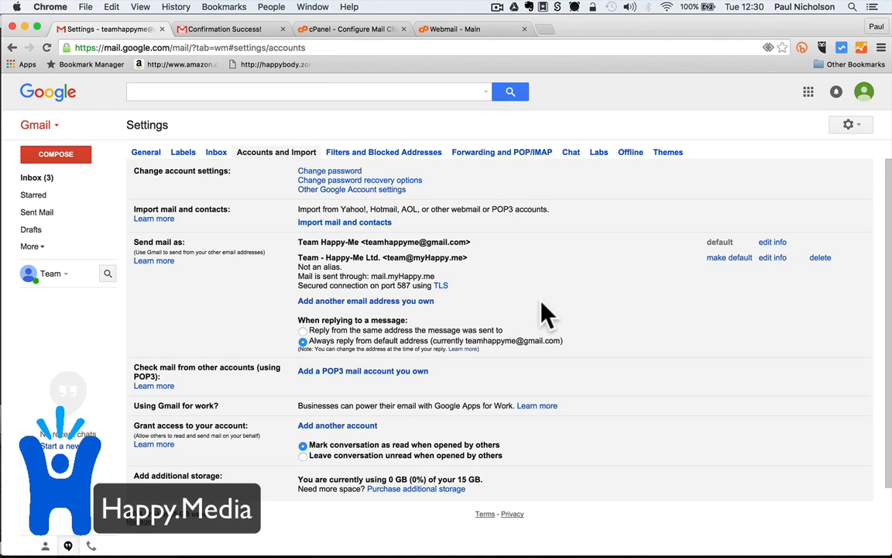
{"action": "left_click", "coordinate": [728, 257]}
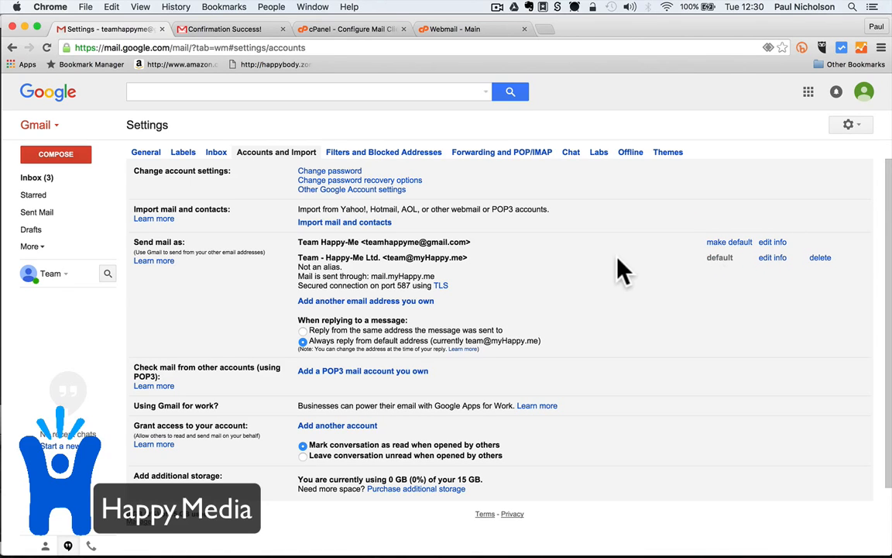
Open a new message to confirm the team address is the default sender, then discard it.
{"action": "left_click", "coordinate": [58, 154]}
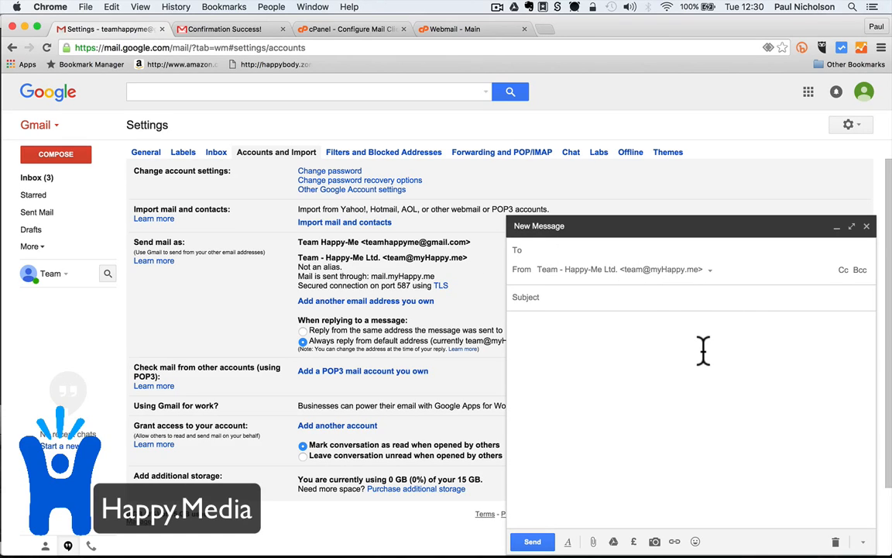
{"action": "left_click", "coordinate": [865, 226]}
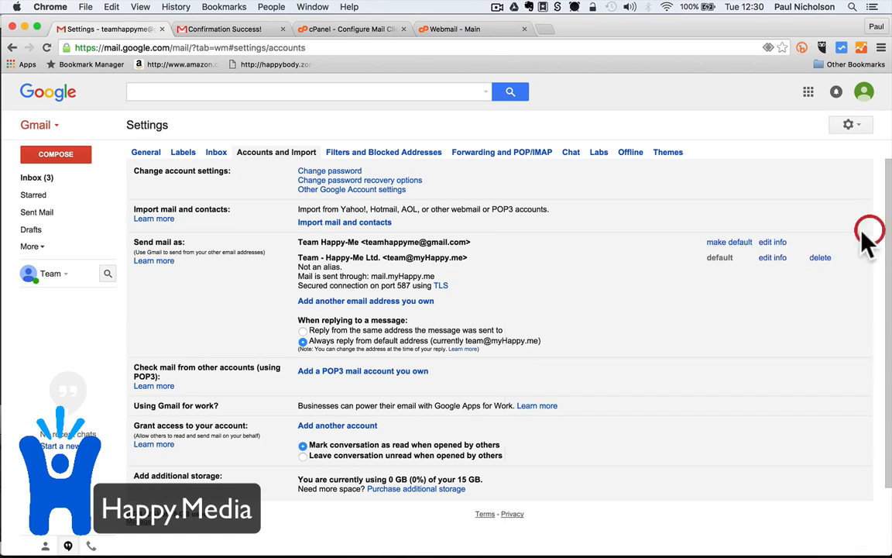
{"action": "left_click", "coordinate": [133, 100]}
Check the inbox's Social, Promotions and Primary categories, then open the Spam folder to confirm it's empty.
{"action": "left_click", "coordinate": [35, 177]}
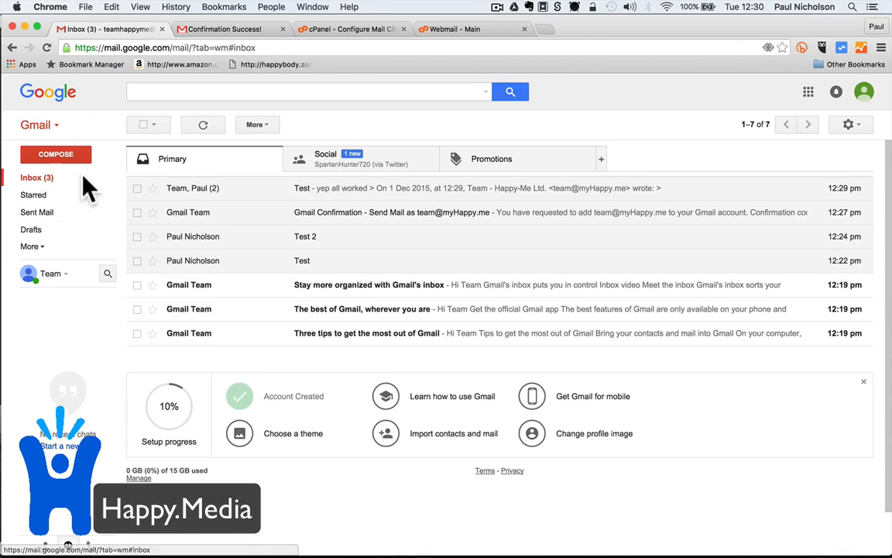
{"action": "left_click", "coordinate": [329, 179]}
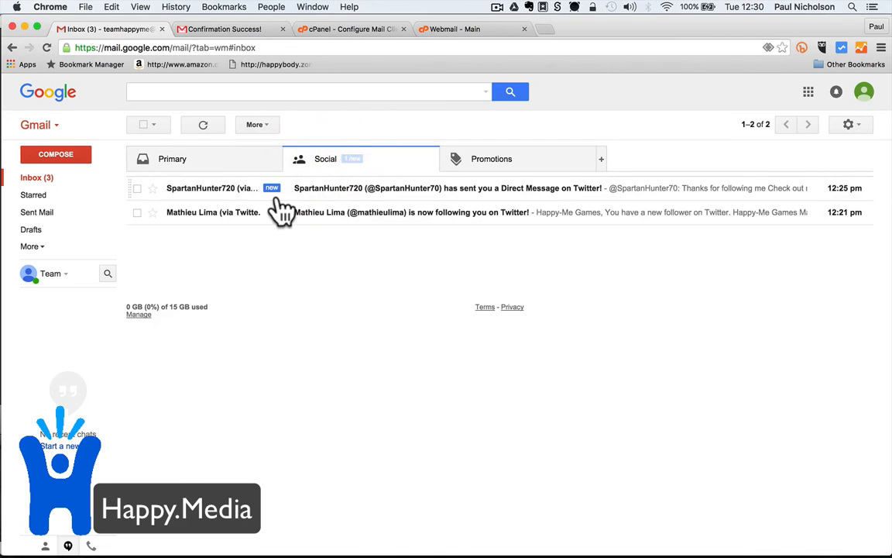
{"action": "left_click", "coordinate": [56, 248]}
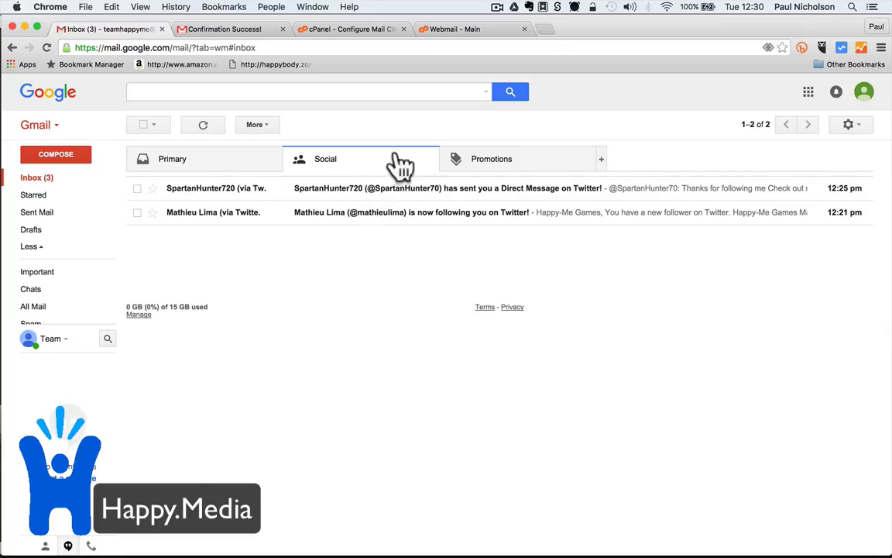
{"action": "left_click", "coordinate": [484, 166]}
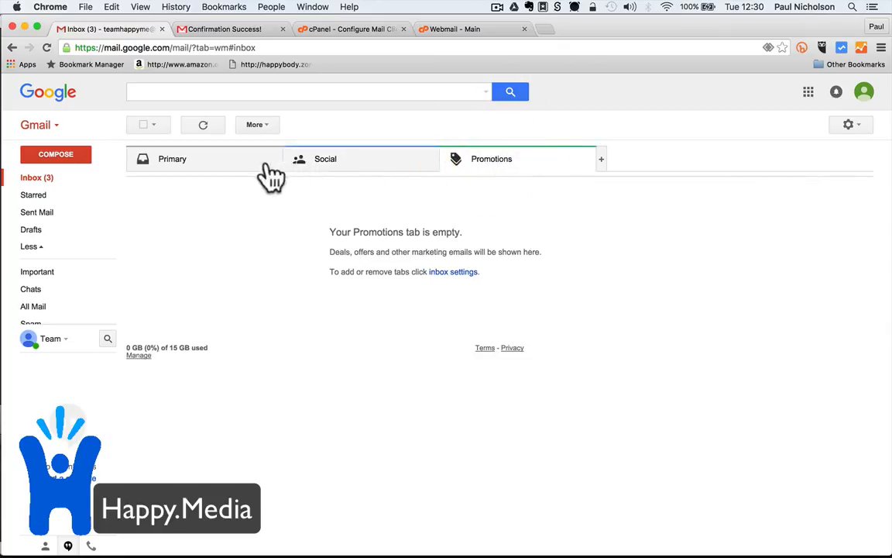
{"action": "left_click", "coordinate": [223, 168]}
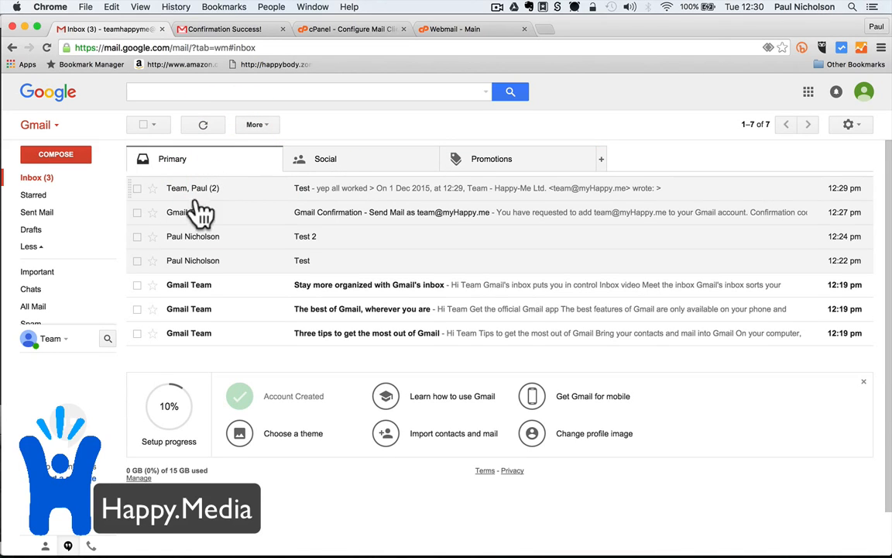
{"action": "left_click", "coordinate": [46, 325]}
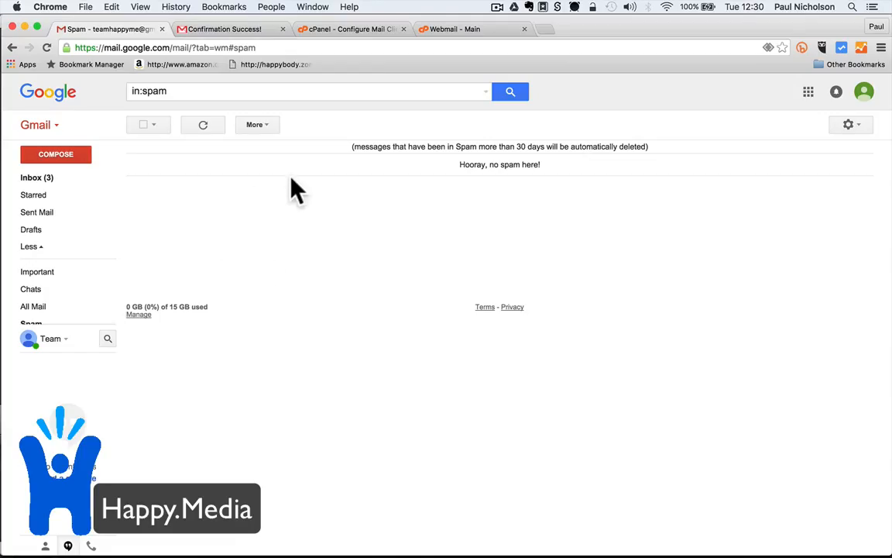
Bring Apple Mail to the front with its 3928-message inbox and open the Mail menu.
{"action": "mouse_move", "coordinate": [442, 551]}
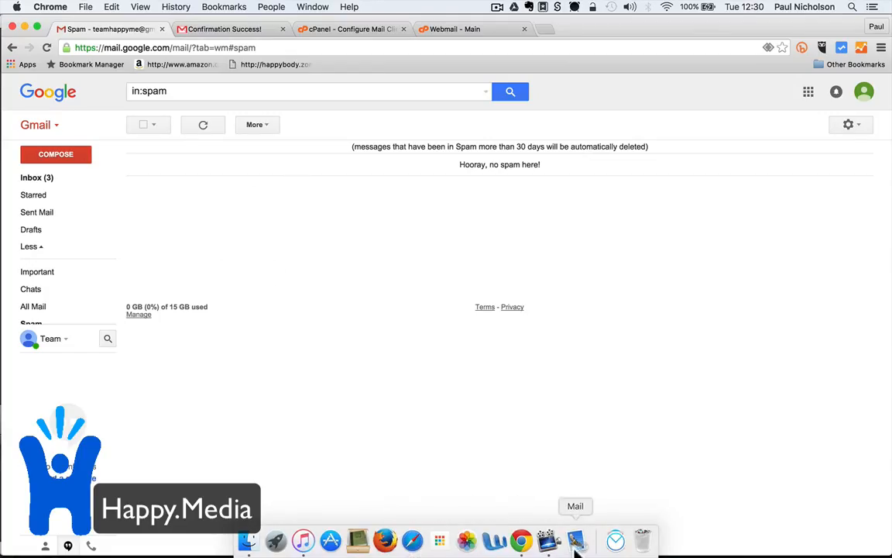
{"action": "left_click", "coordinate": [576, 542]}
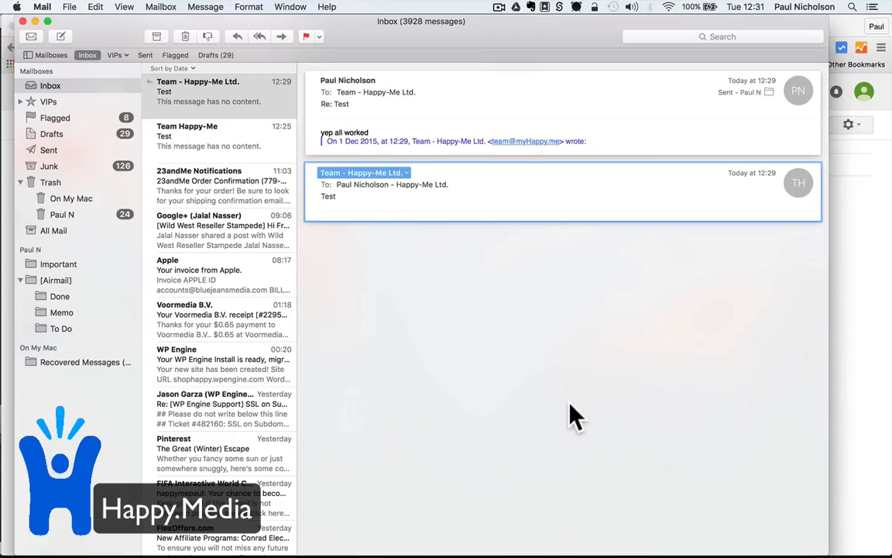
{"action": "mouse_move", "coordinate": [518, 555]}
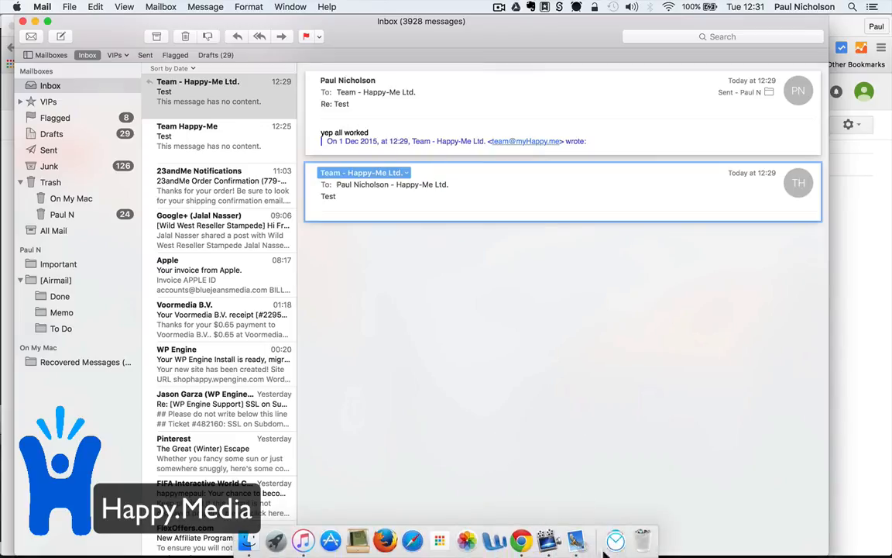
{"action": "left_click", "coordinate": [518, 551]}
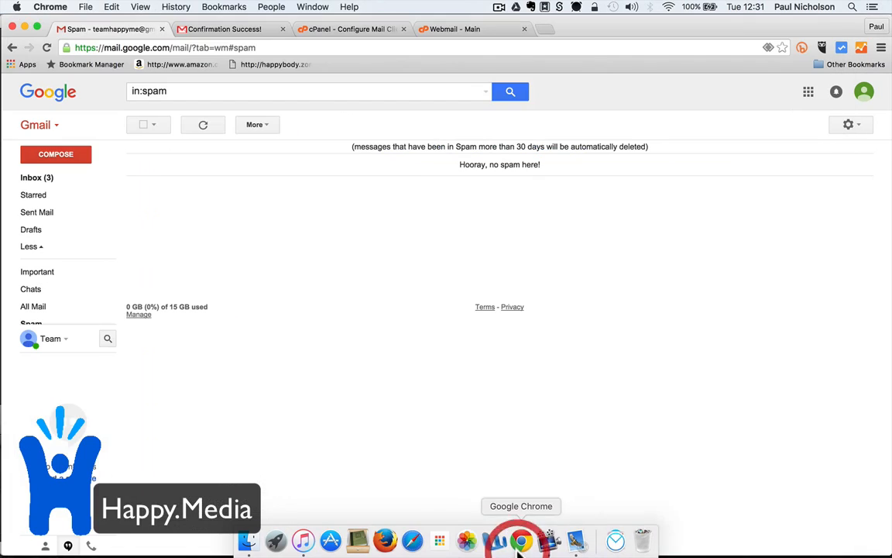
{"action": "left_click", "coordinate": [575, 552]}
{"action": "left_click", "coordinate": [42, 7]}
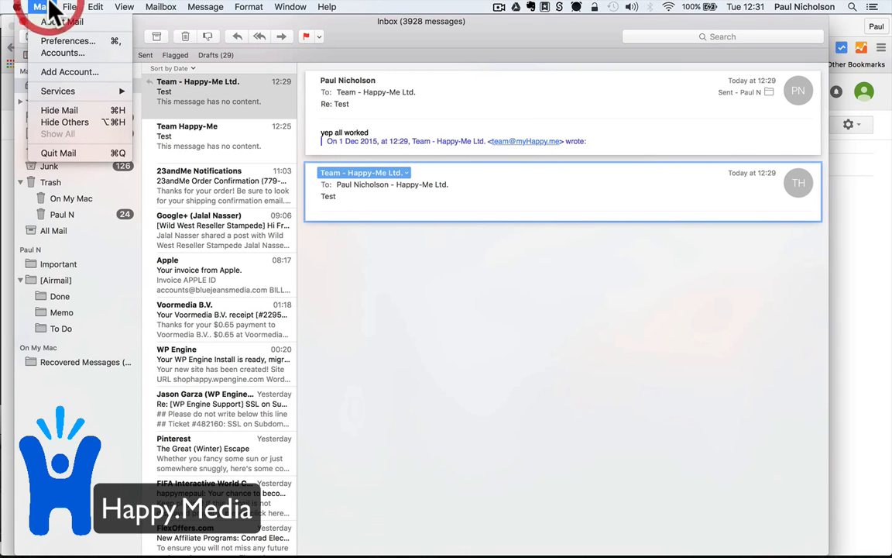
Start adding a new account in Apple Mail, choosing Google as the provider.
{"action": "left_click", "coordinate": [77, 71]}
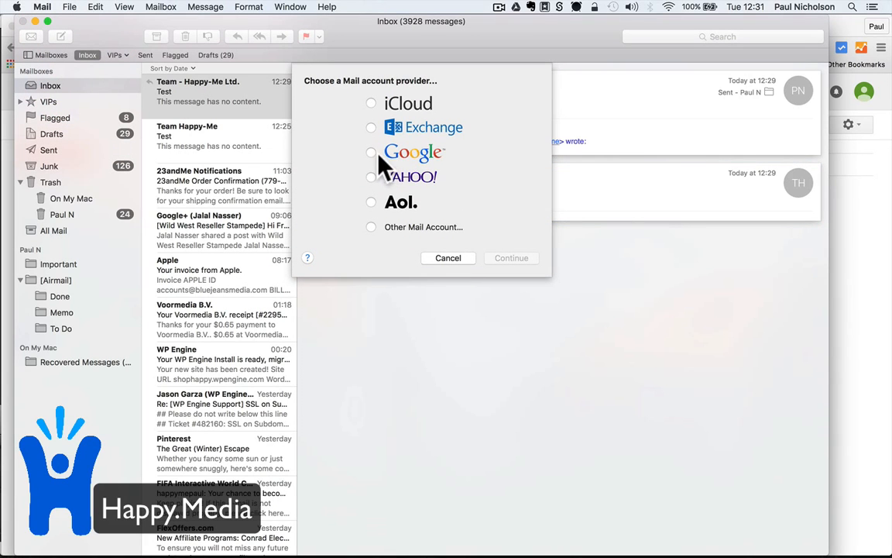
{"action": "left_click", "coordinate": [373, 152]}
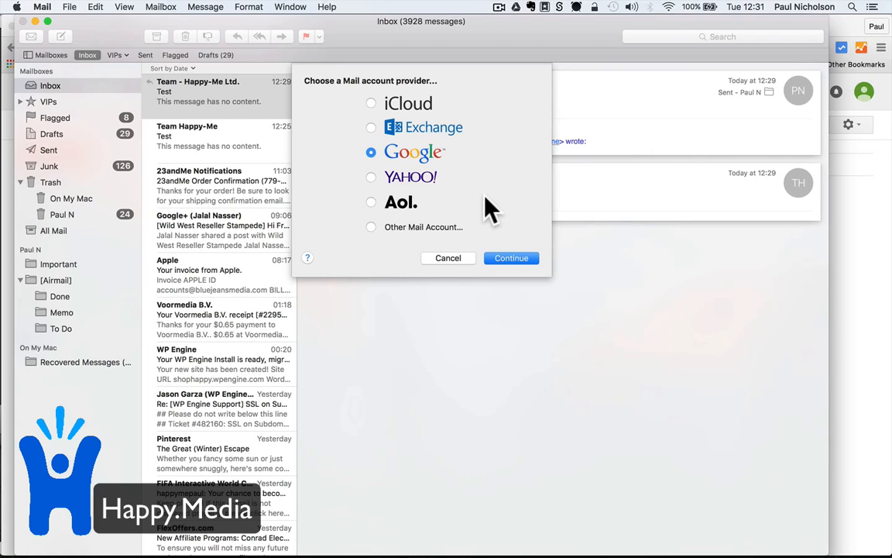
{"action": "left_click", "coordinate": [511, 258]}
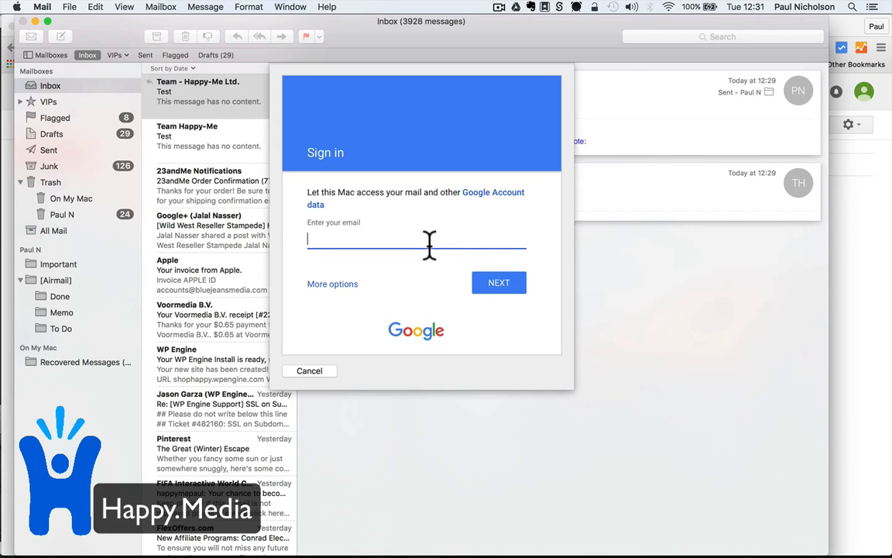
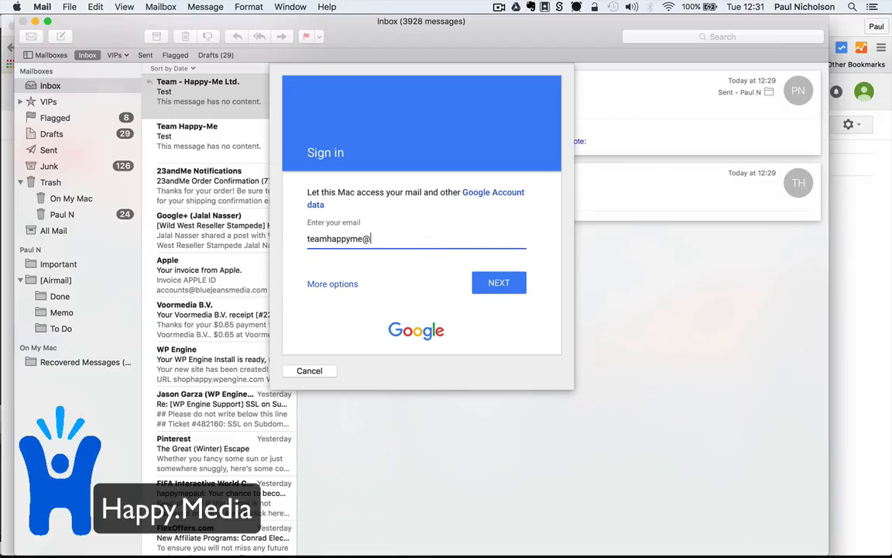
Sign in with the team Gmail address and its password, keeping only Mail enabled.
{"action": "left_click", "coordinate": [496, 291]}
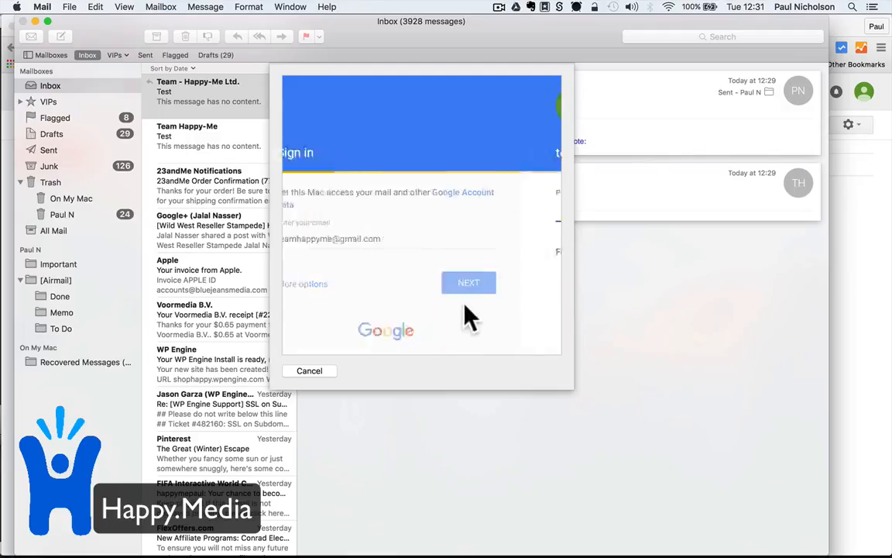
{"action": "left_click", "coordinate": [389, 215]}
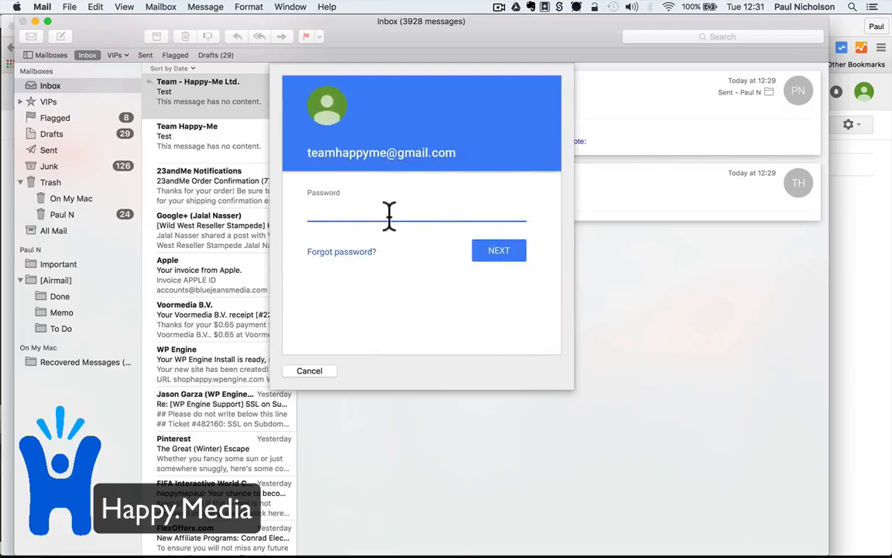
{"action": "type", "text": "••••••••"}
{"action": "left_click", "coordinate": [480, 255]}
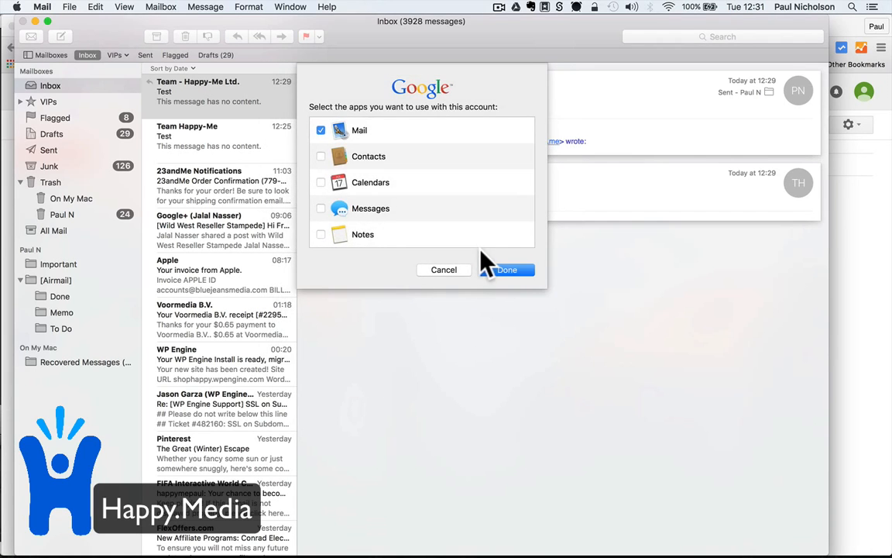
{"action": "left_click", "coordinate": [489, 270]}
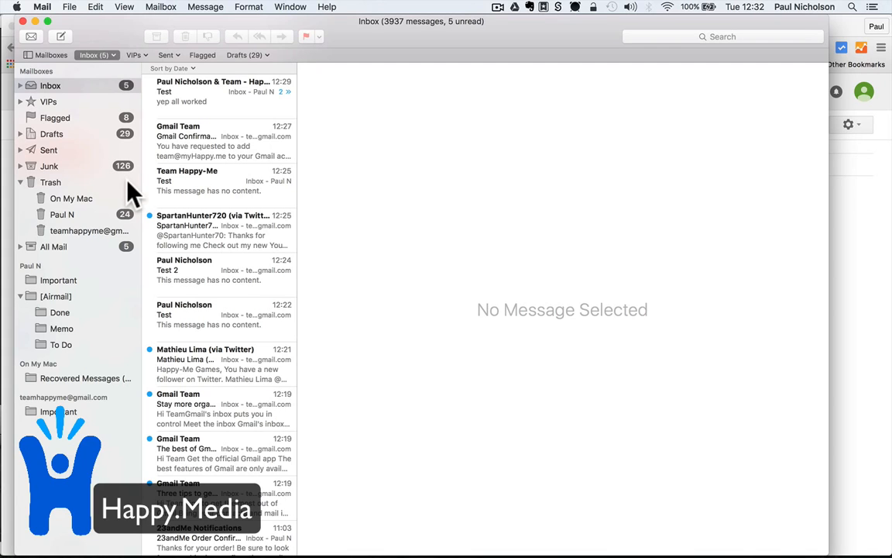
Show the Gmail account's own inbox (9 messages, 5 unread), then return to Chrome.
{"action": "left_click", "coordinate": [20, 85]}
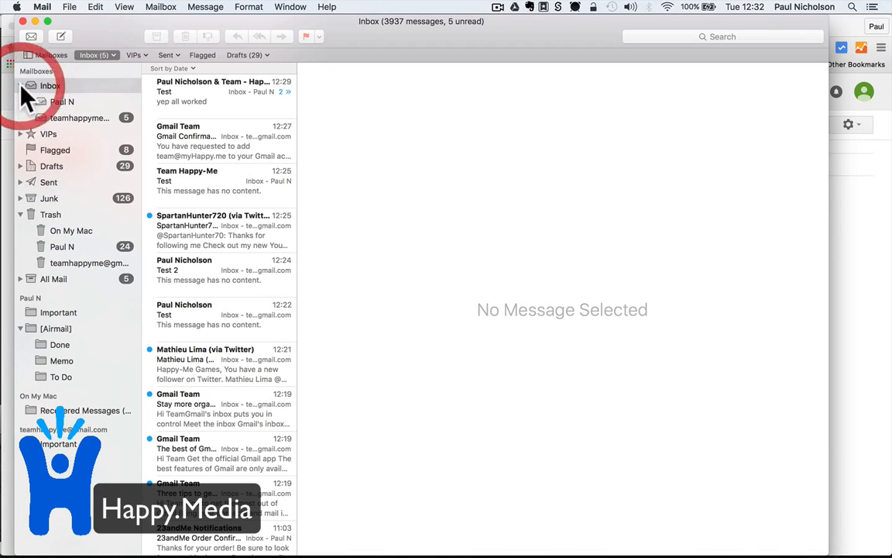
{"action": "left_click", "coordinate": [68, 120]}
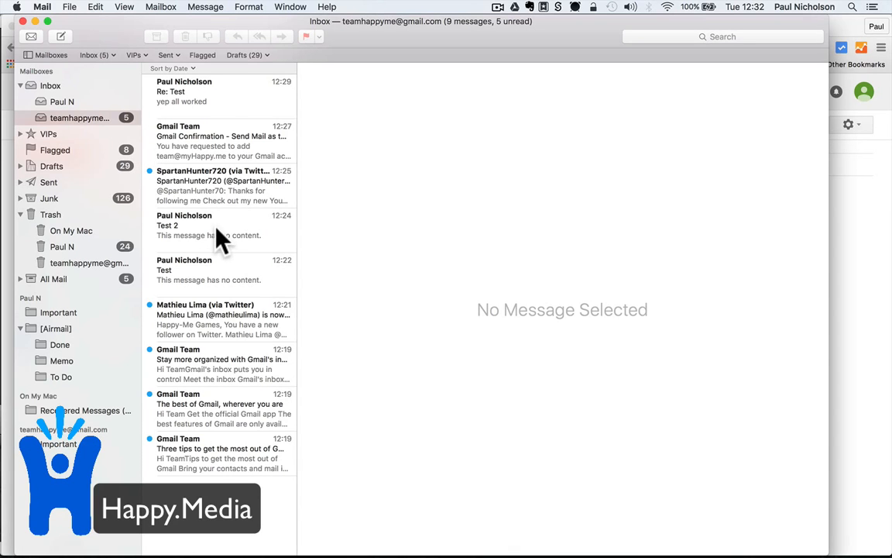
{"action": "scroll", "coordinate": [216, 228], "scroll_direction": "up", "scroll_amount": 2}
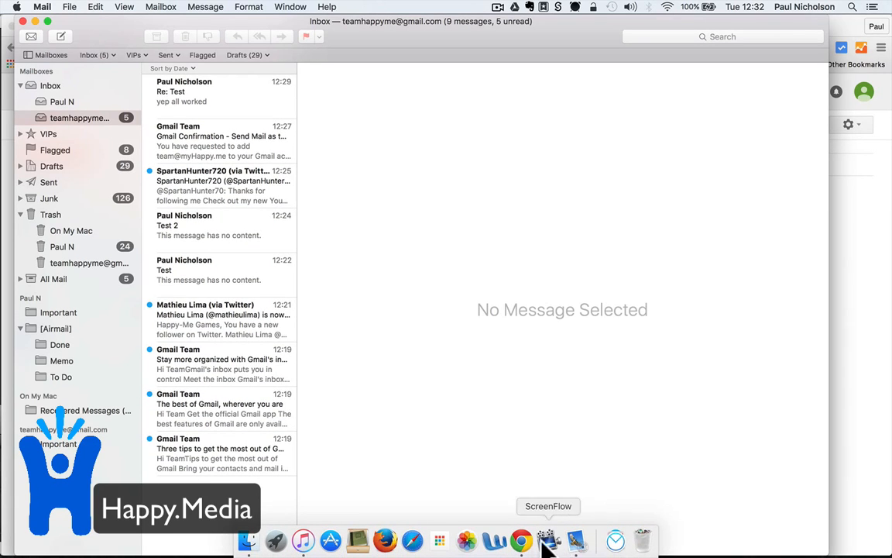
{"action": "left_click", "coordinate": [528, 541]}
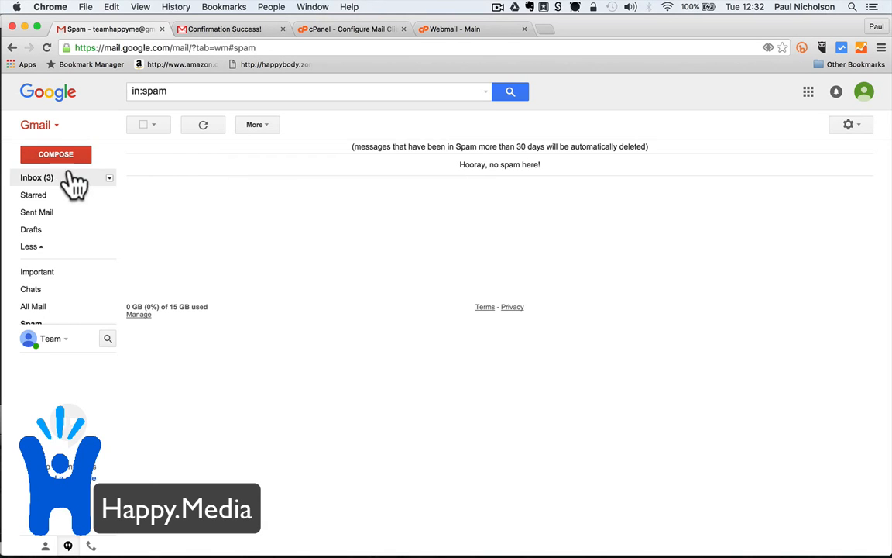
Open Gmail's full Settings page on the General tab from the gear menu.
{"action": "left_click", "coordinate": [36, 177]}
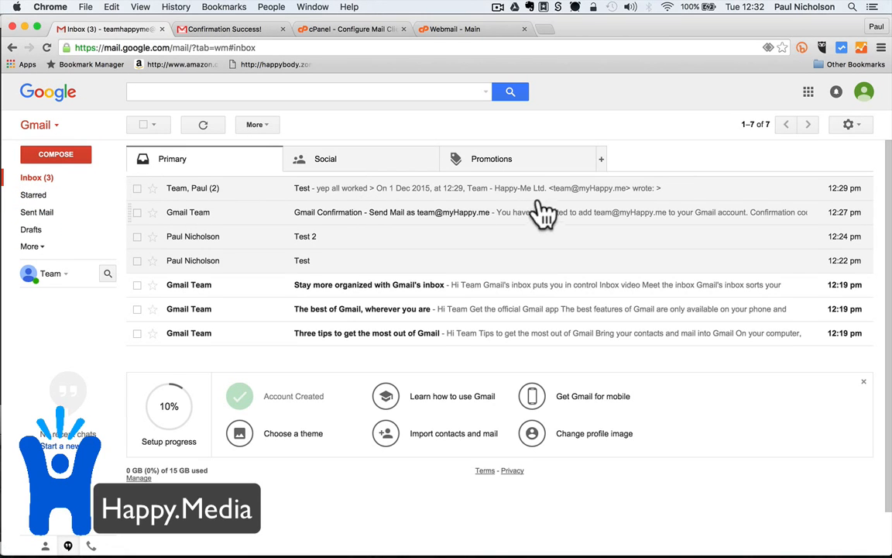
{"action": "left_click", "coordinate": [849, 125]}
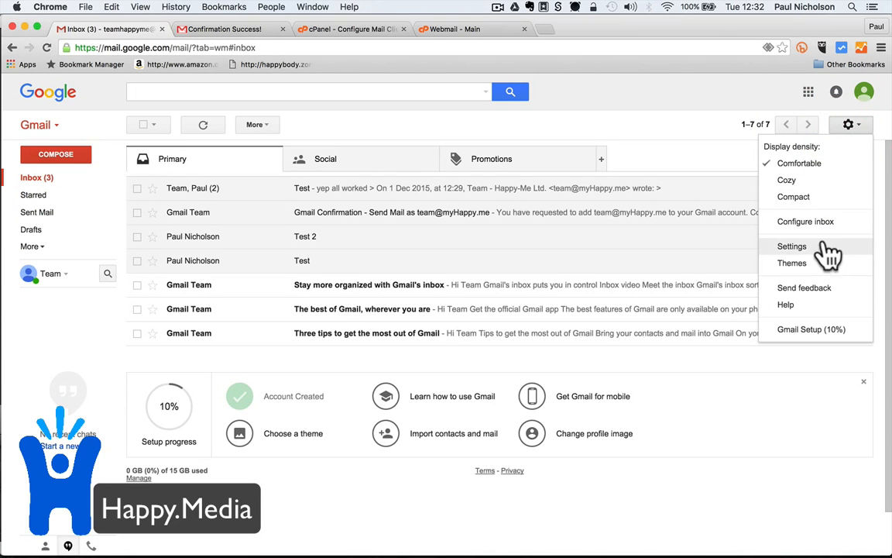
{"action": "left_click", "coordinate": [791, 246]}
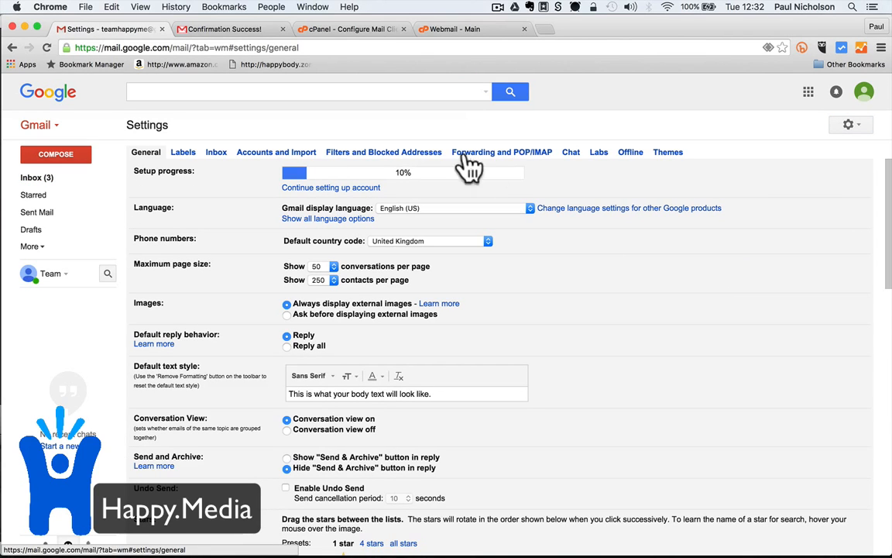
{"action": "left_click", "coordinate": [219, 31]}
Refresh the Horde Webmail inbox to 786 messages sorted by date, then return to Gmail's confirmation page.
{"action": "left_click", "coordinate": [434, 31]}
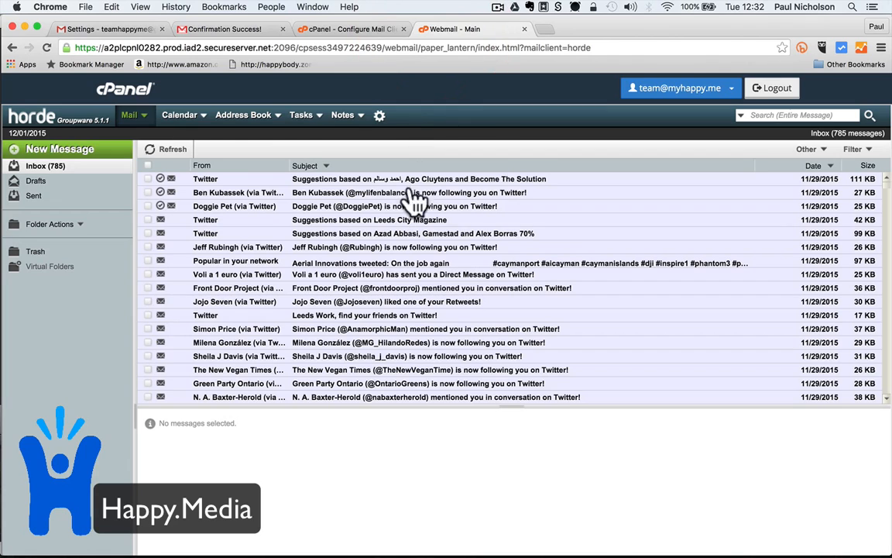
{"action": "left_click", "coordinate": [153, 149]}
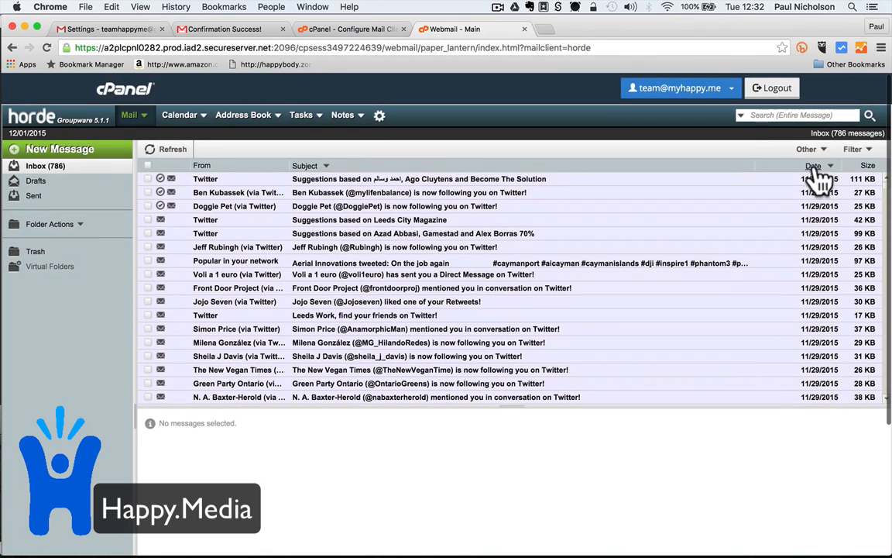
{"action": "left_click", "coordinate": [757, 165]}
{"action": "left_click", "coordinate": [810, 165]}
{"action": "scroll", "coordinate": [267, 220], "scroll_direction": "up", "scroll_amount": 1}
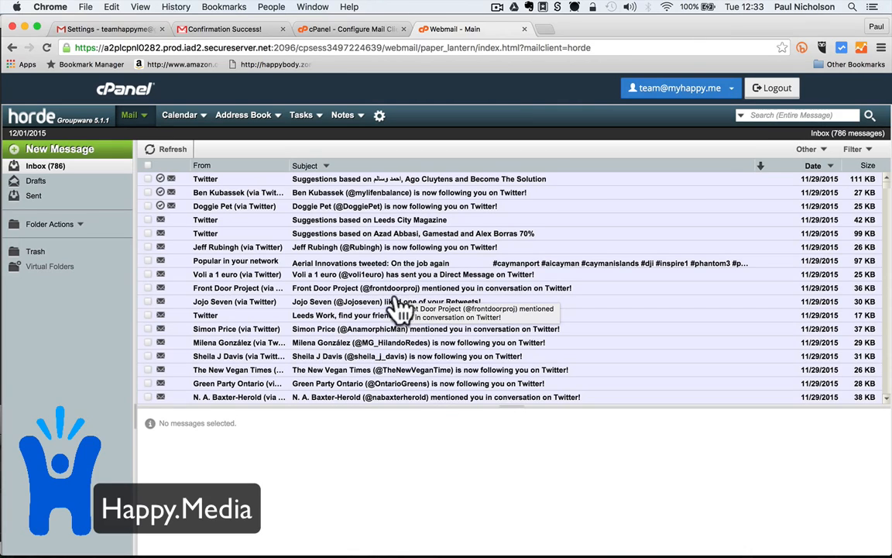
{"action": "left_click", "coordinate": [219, 29]}
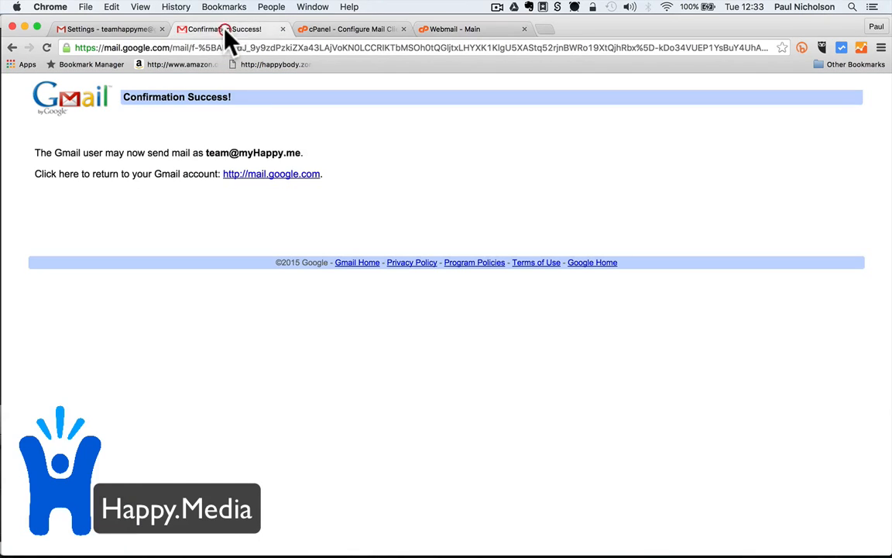
In Gmail's Accounts and Import settings, start adding a POP3 mail account you own.
{"action": "left_click", "coordinate": [116, 29]}
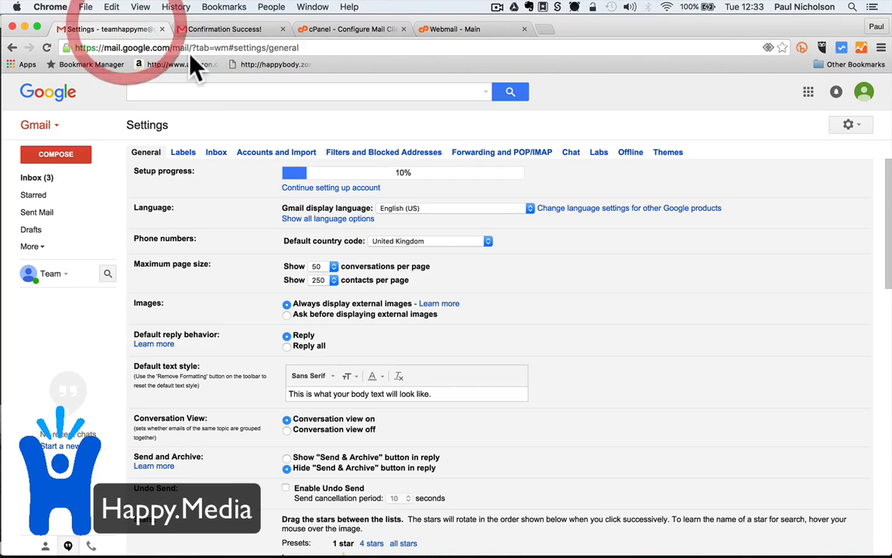
{"action": "left_click", "coordinate": [277, 152]}
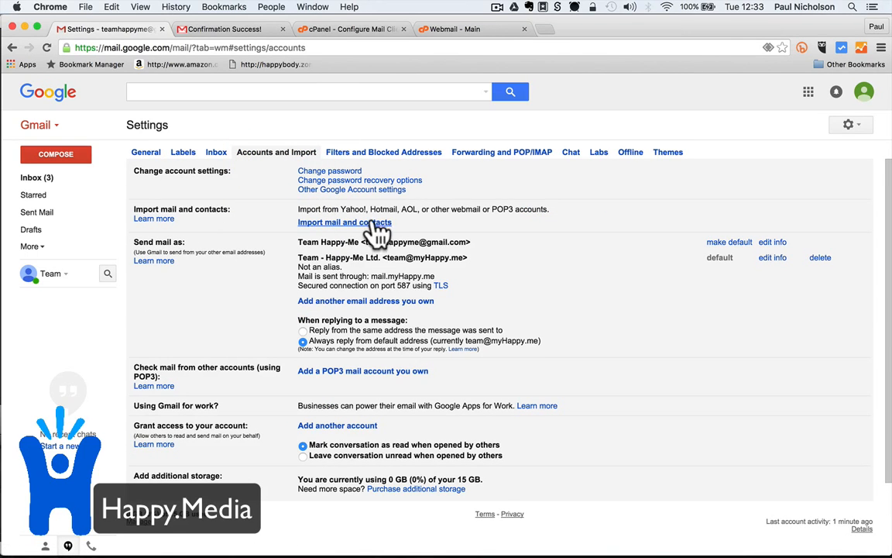
{"action": "scroll", "coordinate": [459, 384], "scroll_direction": "down", "scroll_amount": 2}
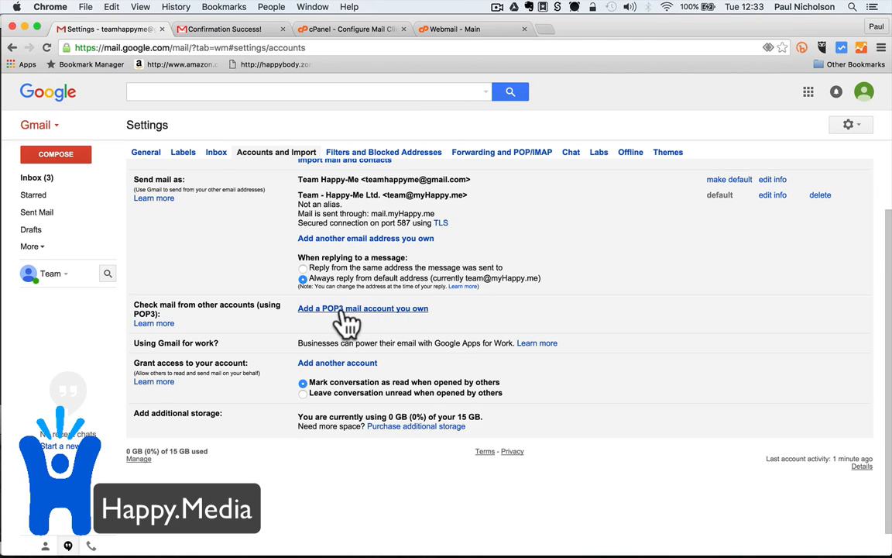
{"action": "left_click", "coordinate": [395, 310]}
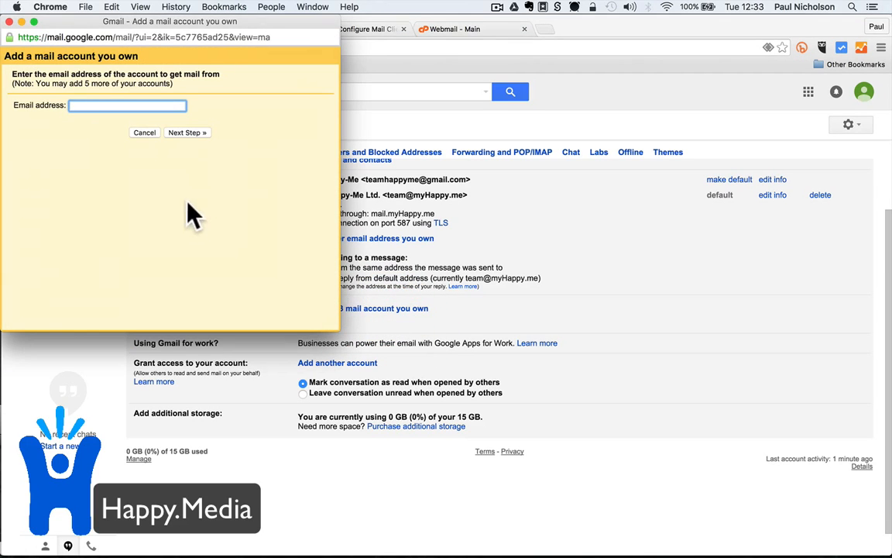
Enter the custom-domain email address as the account to fetch mail from.
{"action": "left_click", "coordinate": [108, 110]}
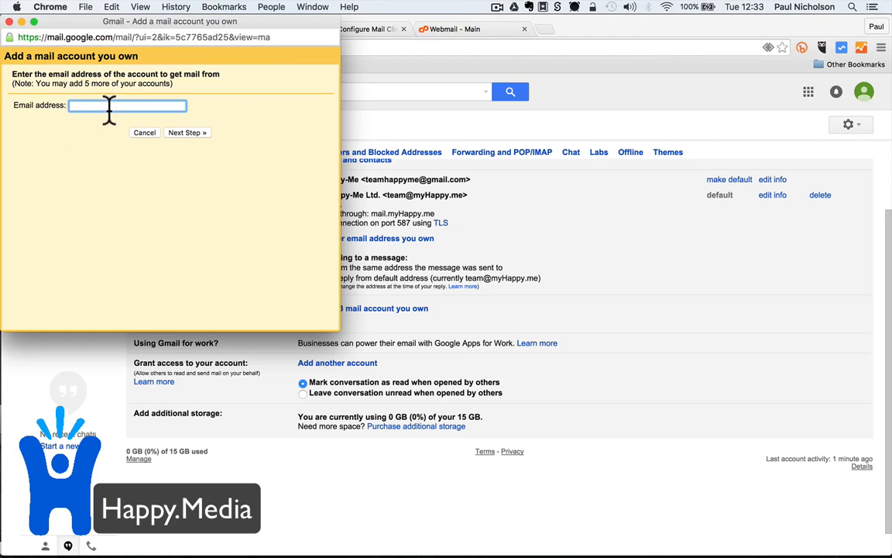
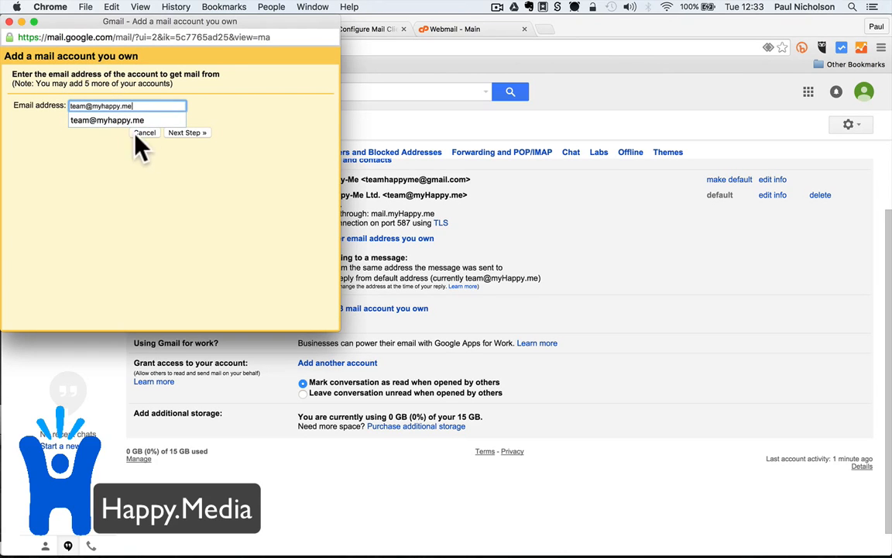
{"action": "left_click", "coordinate": [176, 134]}
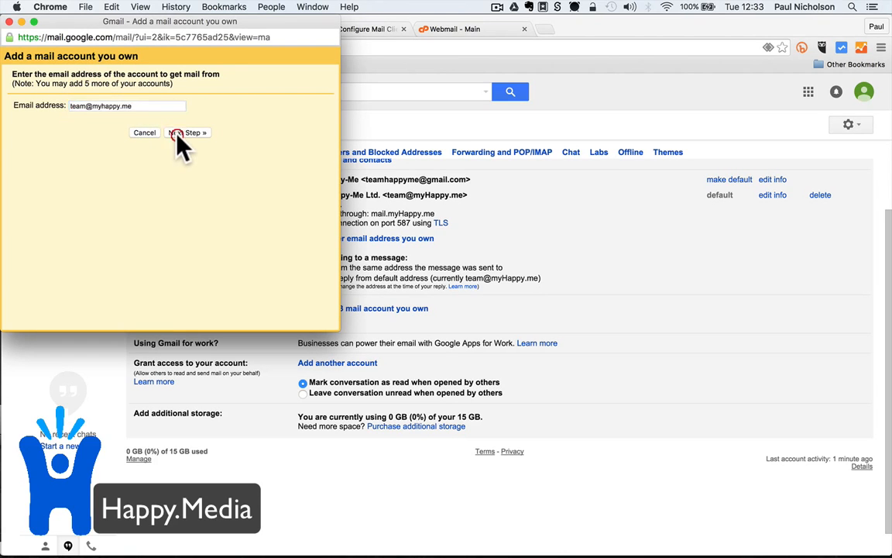
Add the POP3 account on mail.myhappy.me port 110 with username, password and incoming-message labelling.
{"action": "left_click", "coordinate": [138, 108]}
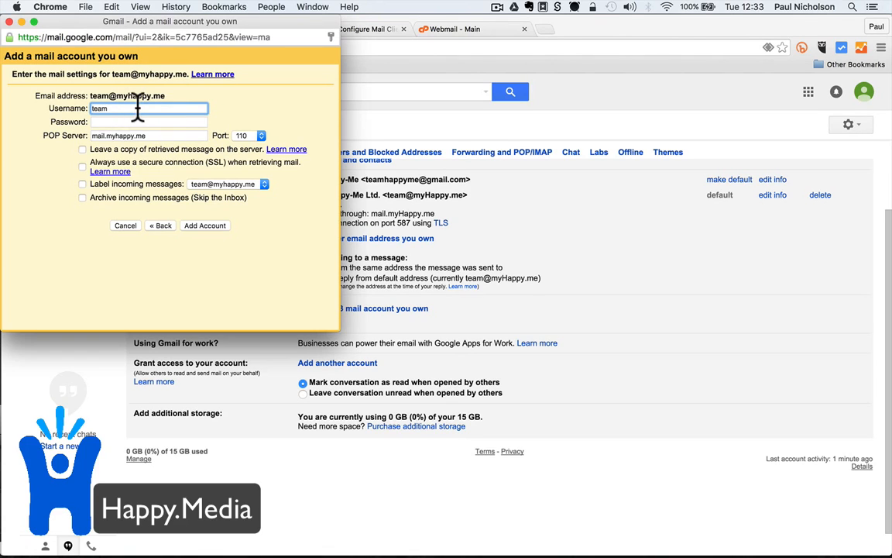
{"action": "type", "text": "@myhappy"}
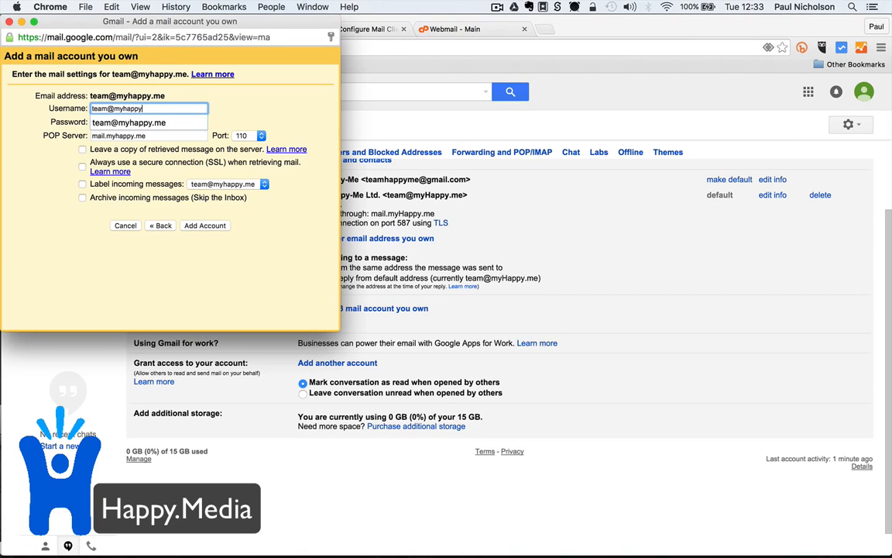
{"action": "type", "text": ".me"}
{"action": "key", "text": "Tab"}
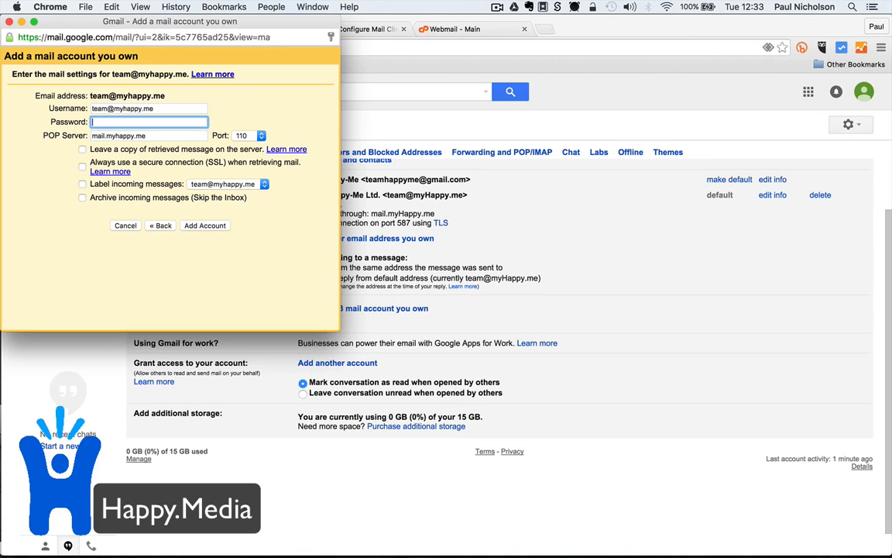
{"action": "type", "text": "•••••••••••"}
{"action": "left_click", "coordinate": [247, 224]}
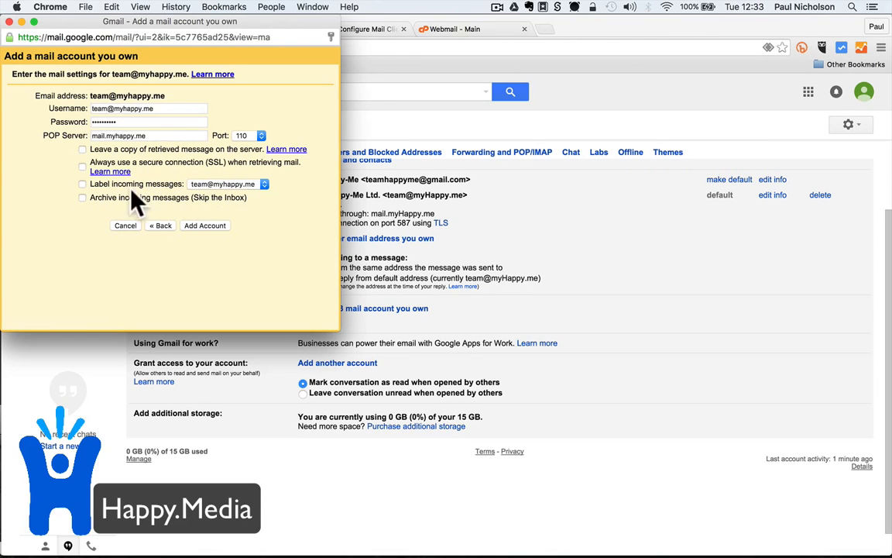
{"action": "left_click", "coordinate": [83, 184]}
{"action": "left_click", "coordinate": [199, 226]}
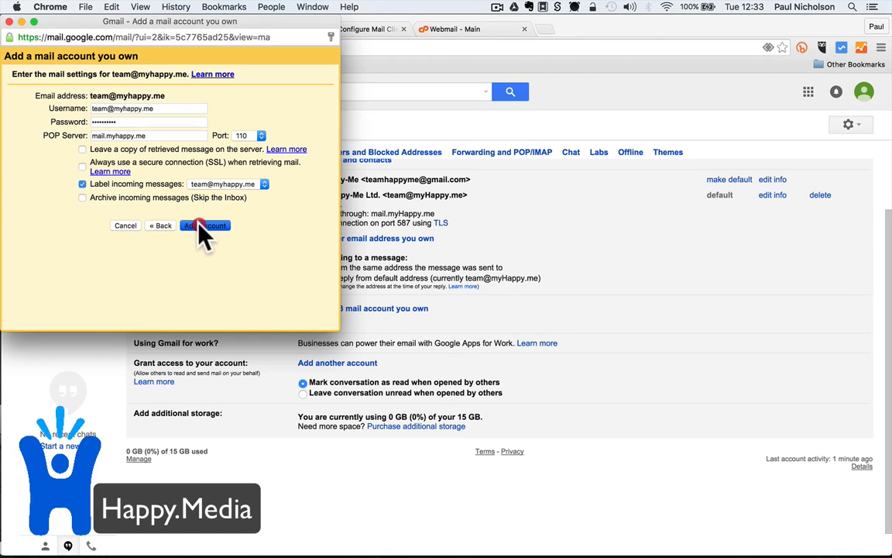
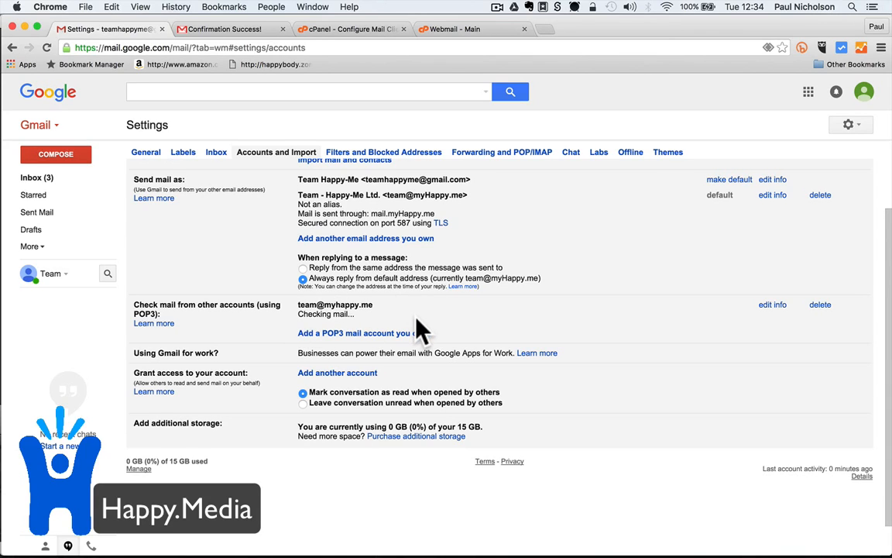
After glancing at the webmail tab, close the 'Confirmation Success!' tab and return to Gmail Settings.
{"action": "left_click", "coordinate": [442, 29]}
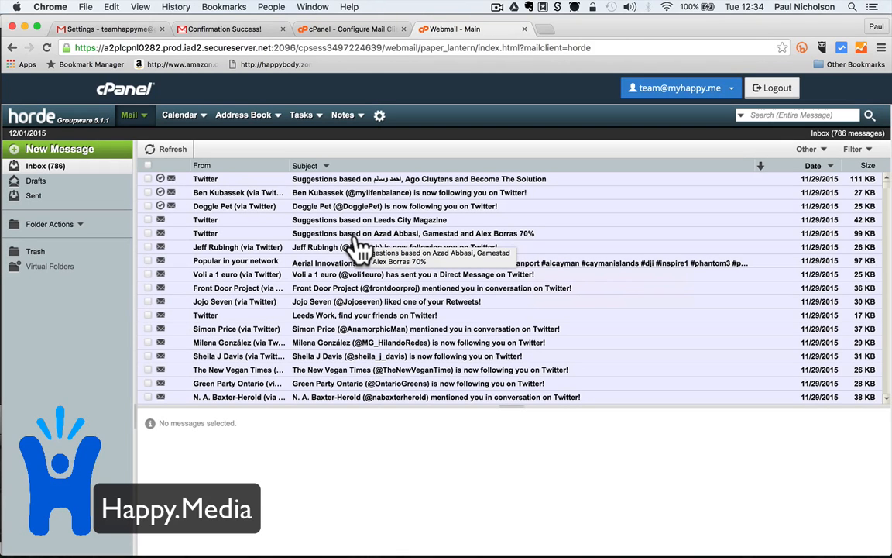
{"action": "left_click", "coordinate": [226, 28]}
{"action": "left_click", "coordinate": [283, 29]}
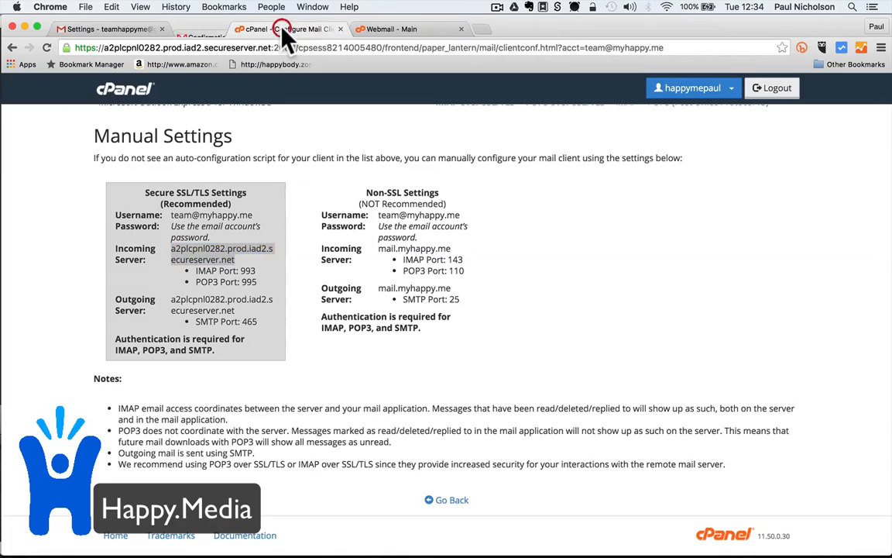
{"action": "left_click", "coordinate": [139, 31]}
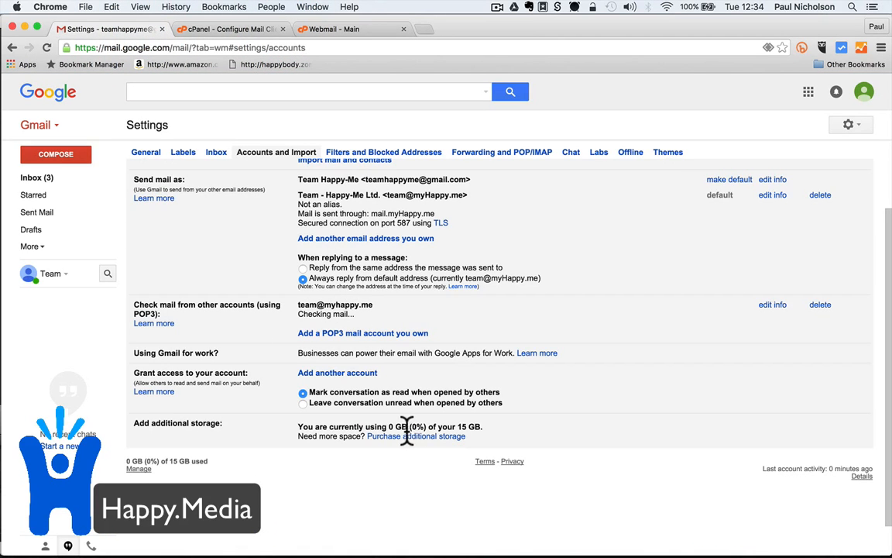
Go back to the inbox, look through the Social and Primary tabs, and reload it.
{"action": "left_click", "coordinate": [45, 177]}
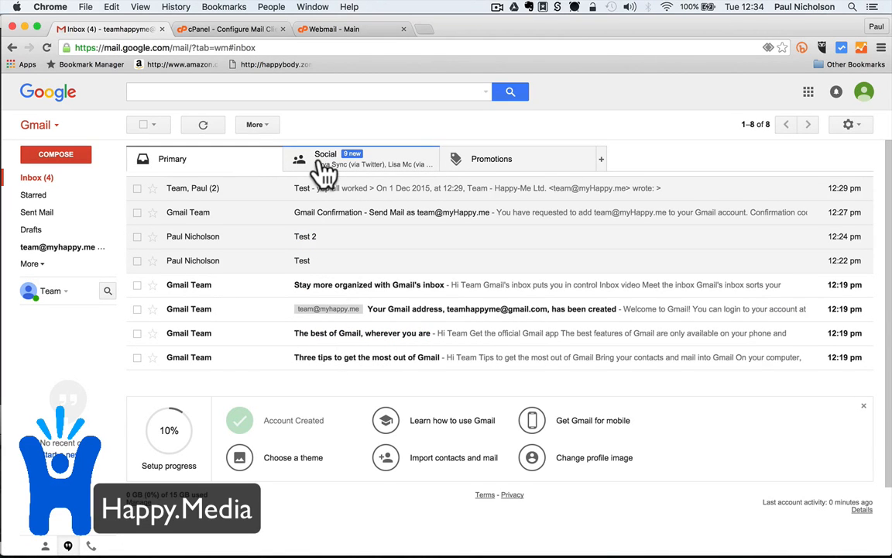
{"action": "left_click", "coordinate": [325, 167]}
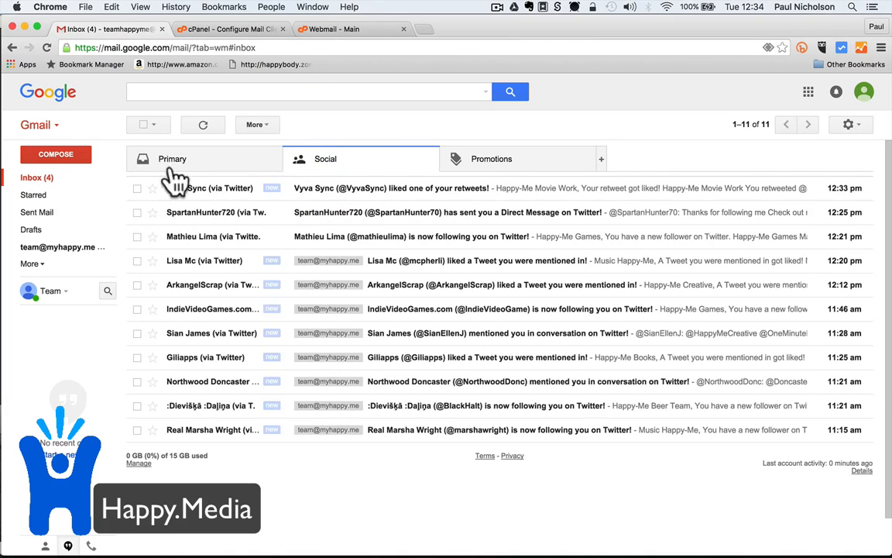
{"action": "left_click", "coordinate": [183, 159]}
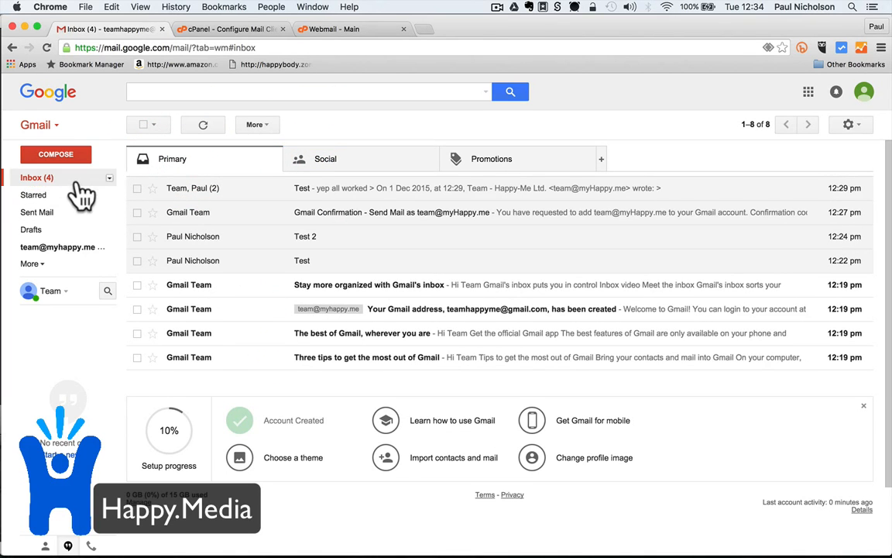
{"action": "left_click", "coordinate": [77, 179]}
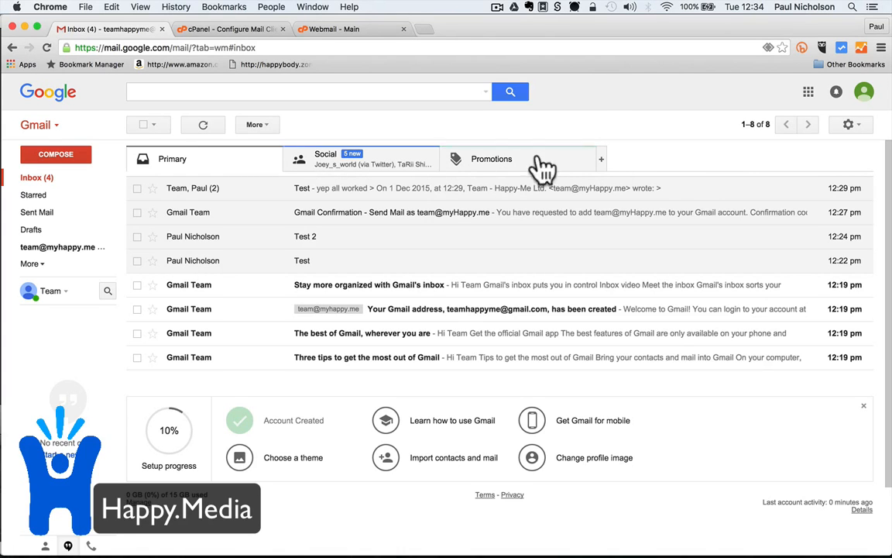
Review the General settings page, then return to the Inbox (4).
{"action": "left_click", "coordinate": [849, 124]}
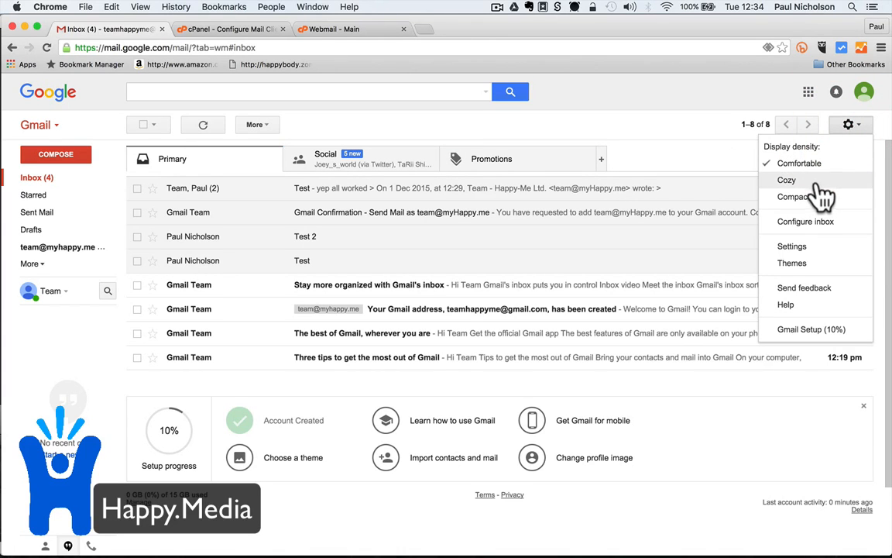
{"action": "left_click", "coordinate": [793, 246]}
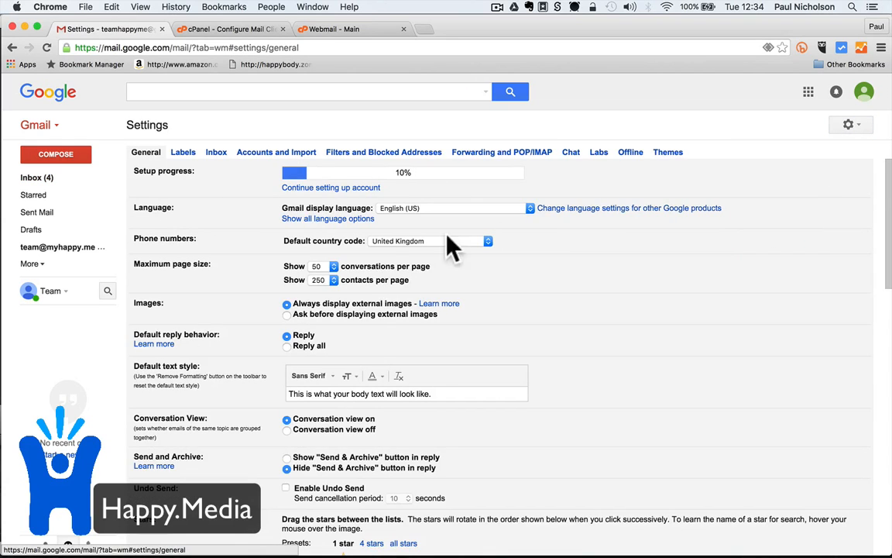
{"action": "scroll", "coordinate": [372, 399], "scroll_direction": "down", "scroll_amount": 5}
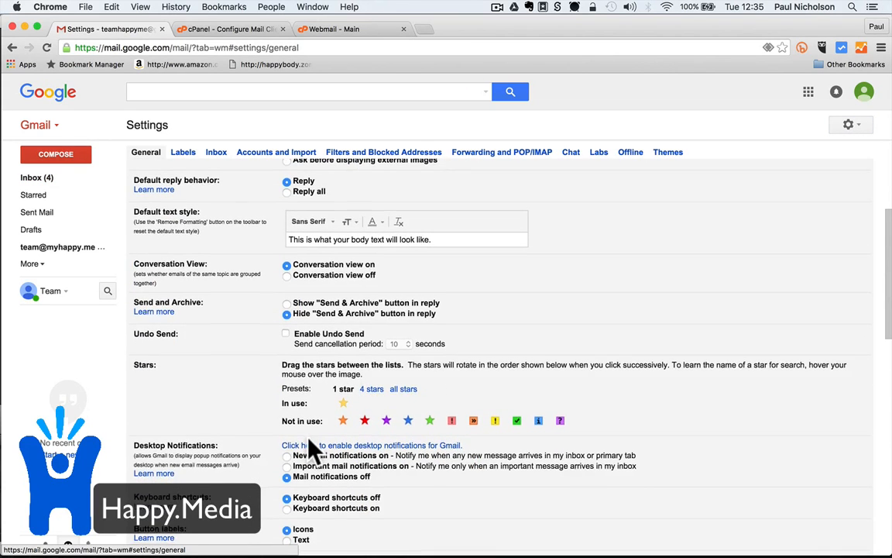
{"action": "scroll", "coordinate": [292, 387], "scroll_direction": "down", "scroll_amount": 3}
{"action": "scroll", "coordinate": [318, 388], "scroll_direction": "down", "scroll_amount": 5}
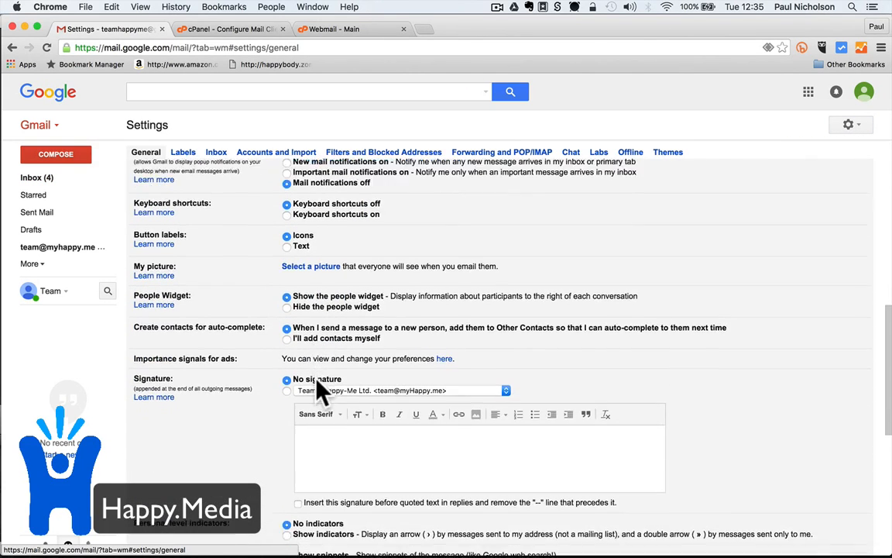
{"action": "scroll", "coordinate": [318, 390], "scroll_direction": "up", "scroll_amount": 5}
{"action": "scroll", "coordinate": [322, 394], "scroll_direction": "up", "scroll_amount": 5}
{"action": "left_click", "coordinate": [48, 178]}
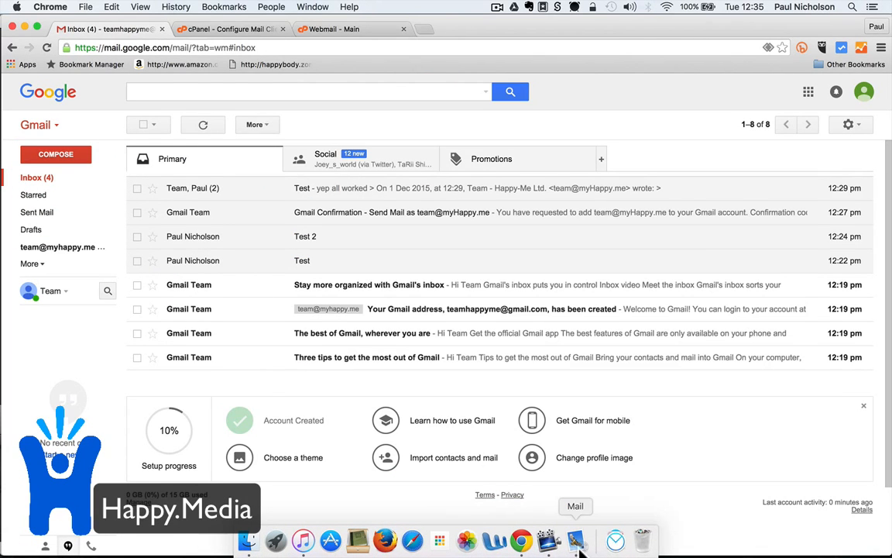
In Apple Mail, view the 12:25 and 12:29 Test messages in the teamhappyme Sent mailbox.
{"action": "left_click", "coordinate": [576, 541]}
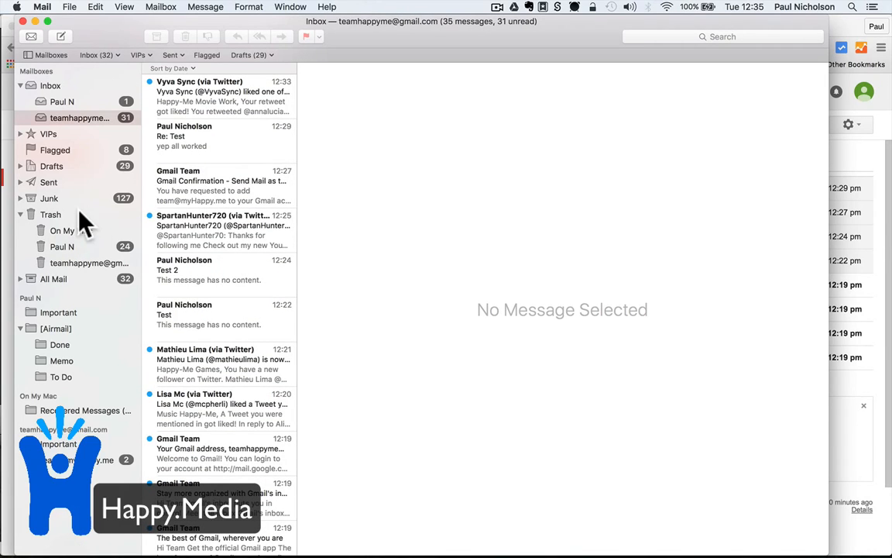
{"action": "left_click", "coordinate": [56, 117]}
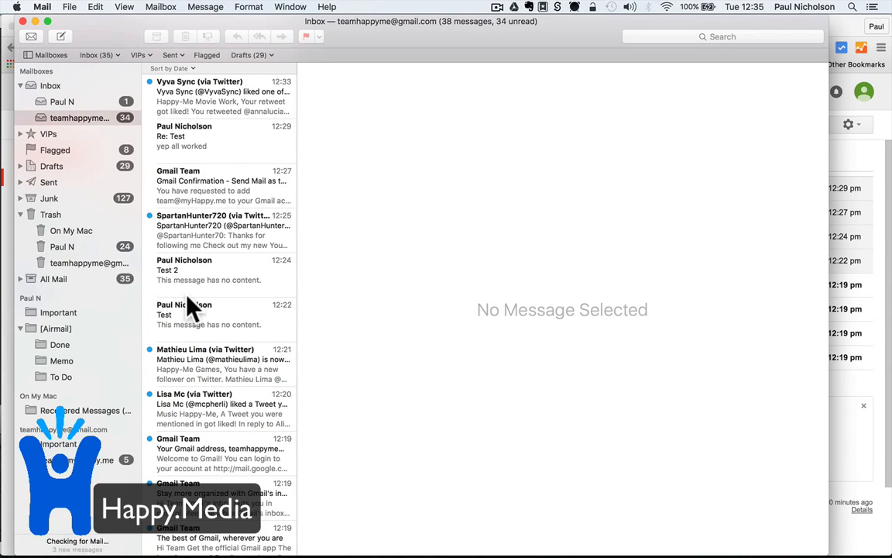
{"action": "left_click", "coordinate": [20, 182]}
{"action": "left_click", "coordinate": [73, 215]}
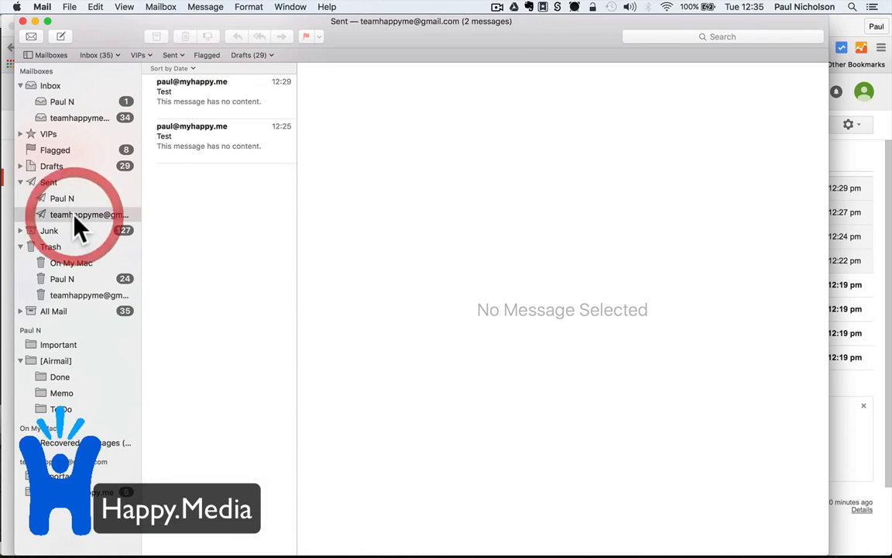
{"action": "left_click", "coordinate": [209, 143]}
{"action": "left_click", "coordinate": [209, 94]}
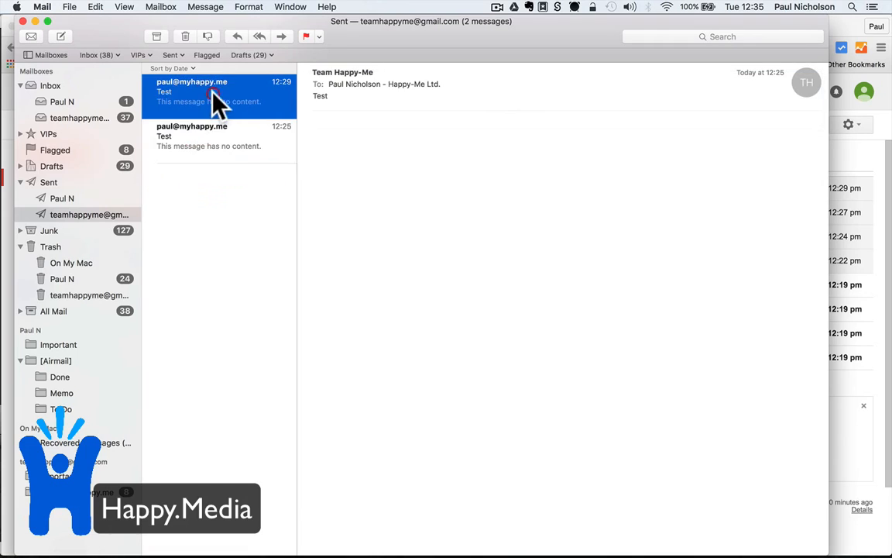
{"action": "left_click", "coordinate": [217, 133]}
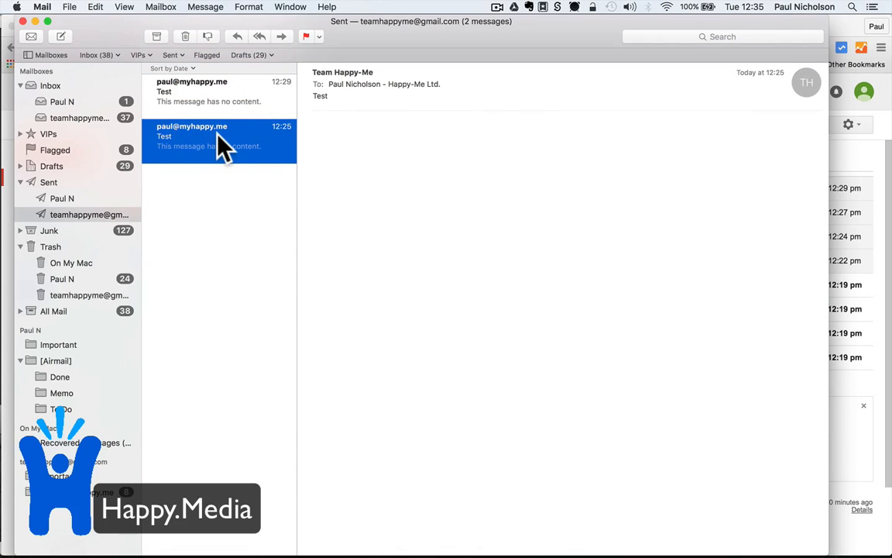
Open the teamhappyme inbox, read the newest Vyva Sync message, and compare with the other inbox.
{"action": "left_click", "coordinate": [103, 122]}
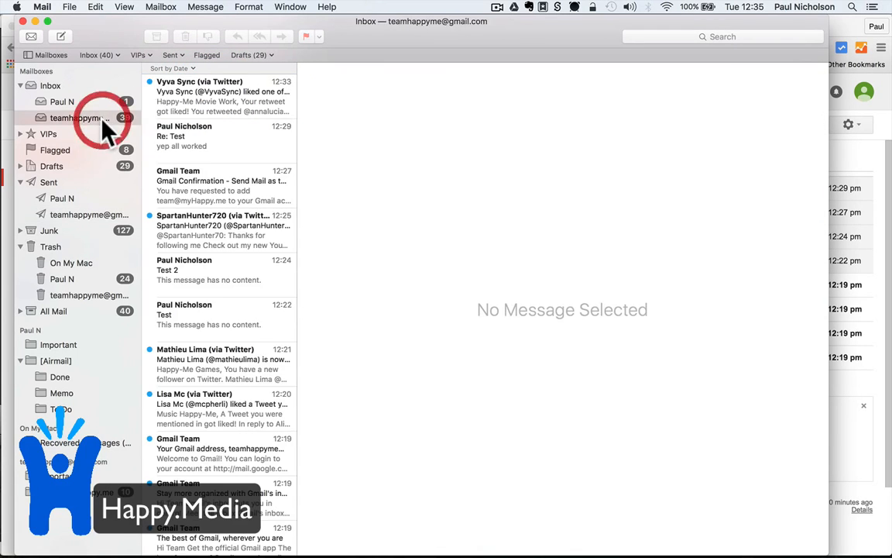
{"action": "left_click", "coordinate": [200, 93]}
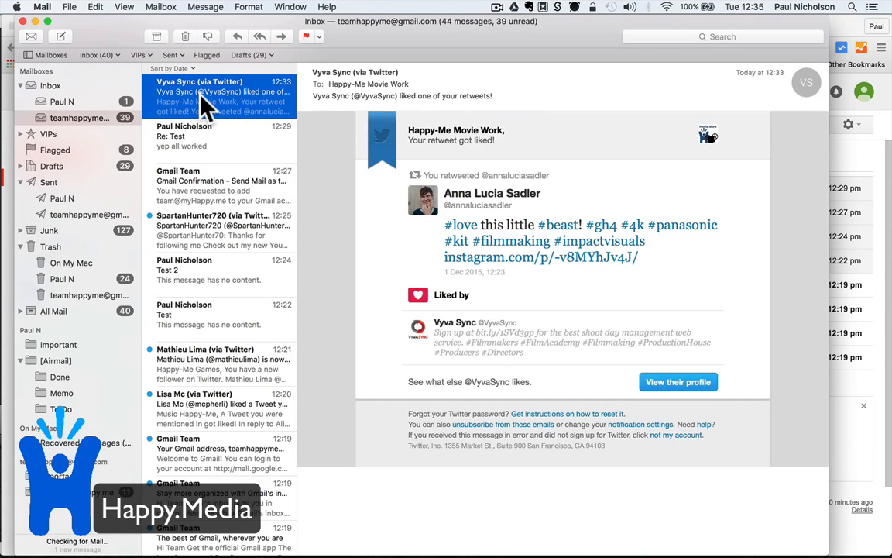
{"action": "mouse_move", "coordinate": [542, 551]}
{"action": "left_click", "coordinate": [86, 101]}
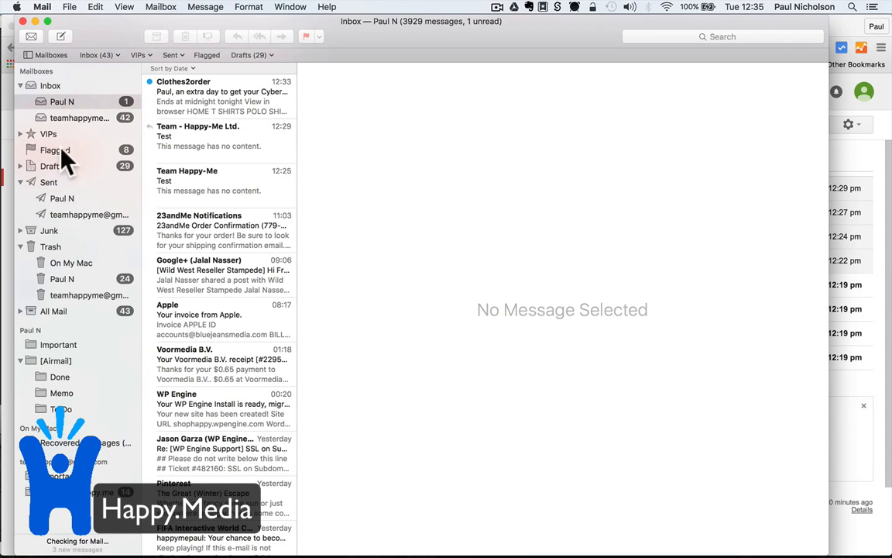
{"action": "left_click", "coordinate": [47, 117]}
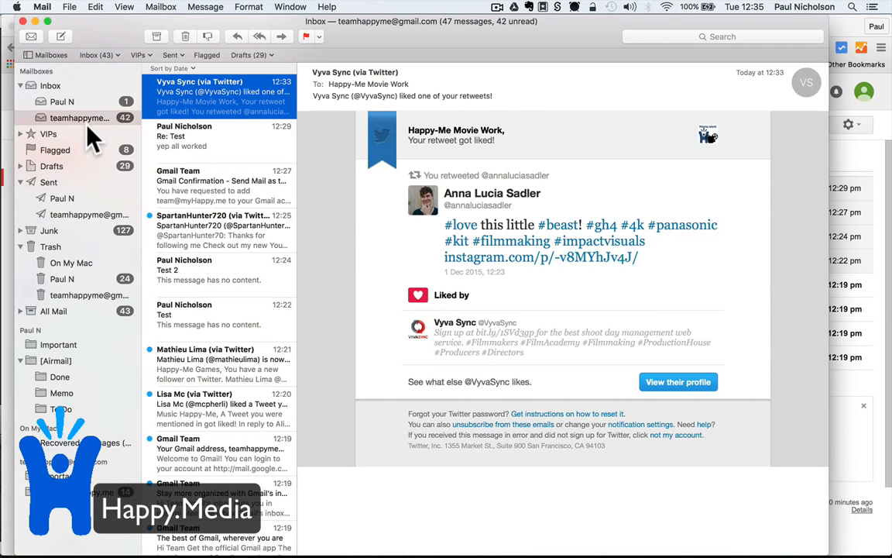
Move all messages from the other account's Sent mailbox into the teamhappyme Sent mailbox.
{"action": "left_click", "coordinate": [64, 200]}
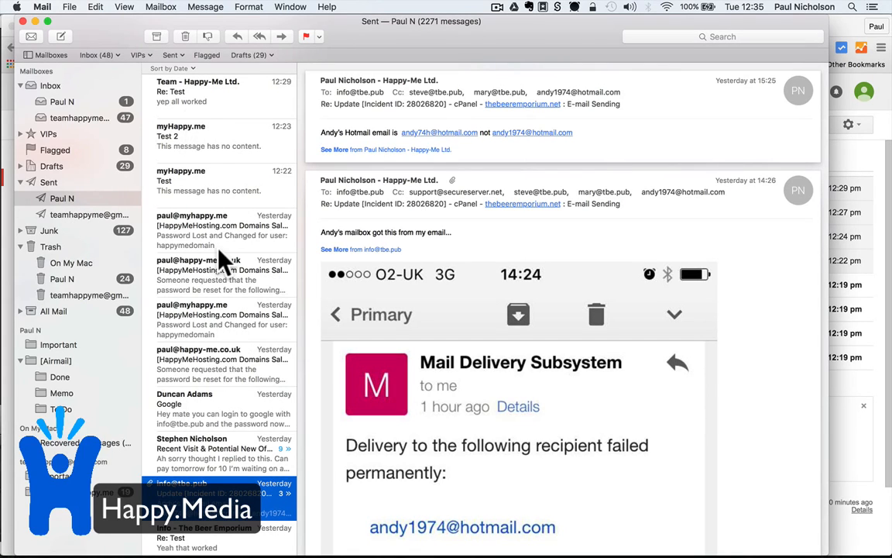
{"action": "key", "text": "super+a"}
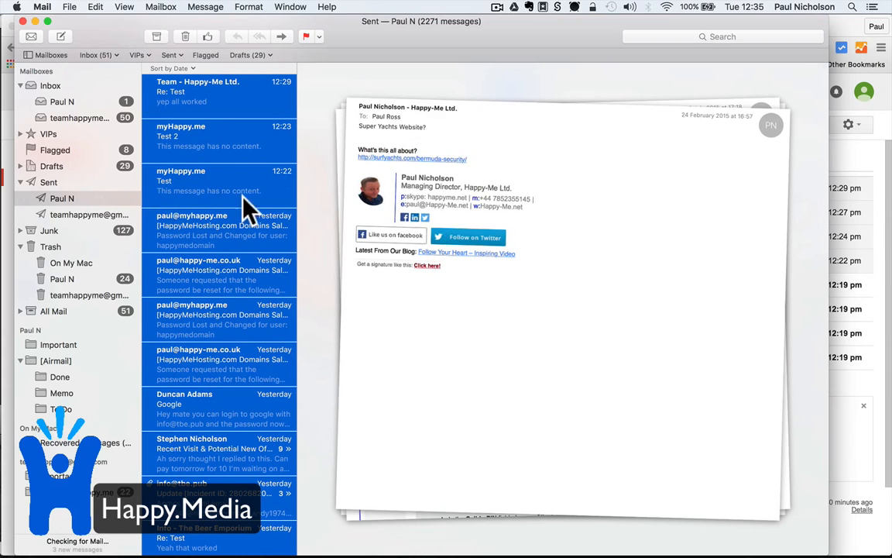
{"action": "left_click_drag", "start_coordinate": [209, 215], "coordinate": [89, 214]}
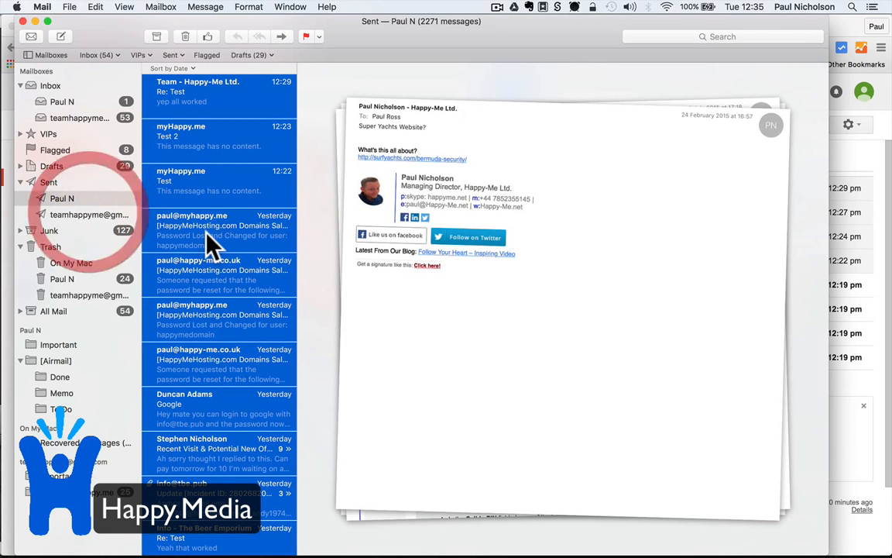
{"action": "left_click", "coordinate": [207, 224]}
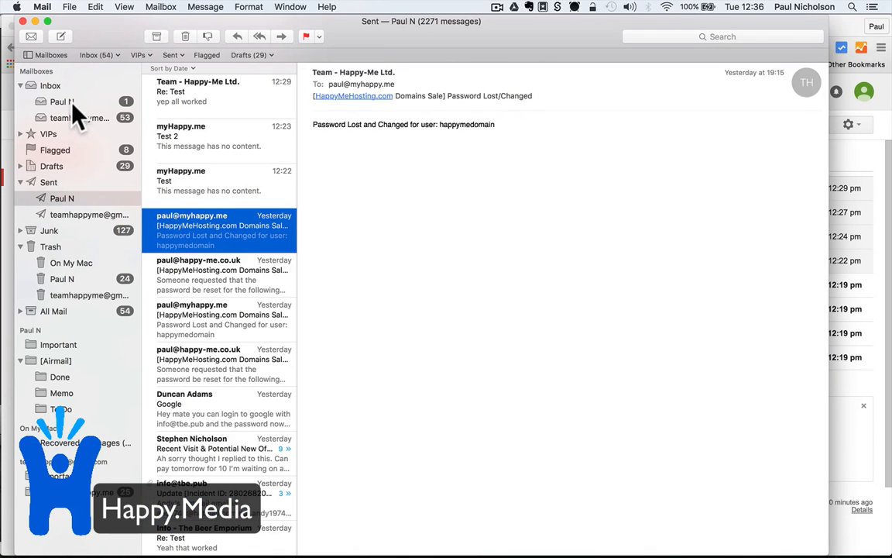
Switch between the inboxes, then open the other account's 'Re: Test' reply reading 'yep all worked'.
{"action": "left_click", "coordinate": [72, 102]}
{"action": "left_click", "coordinate": [73, 119]}
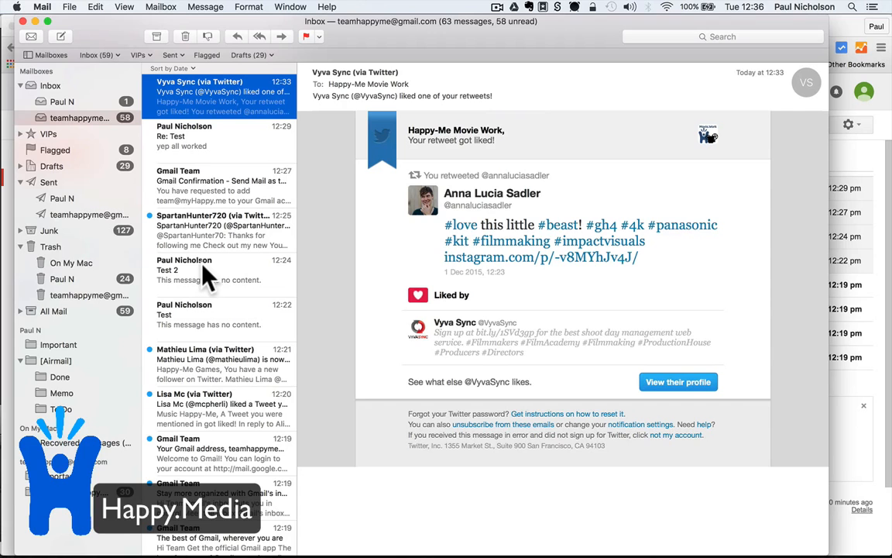
{"action": "left_click", "coordinate": [70, 99]}
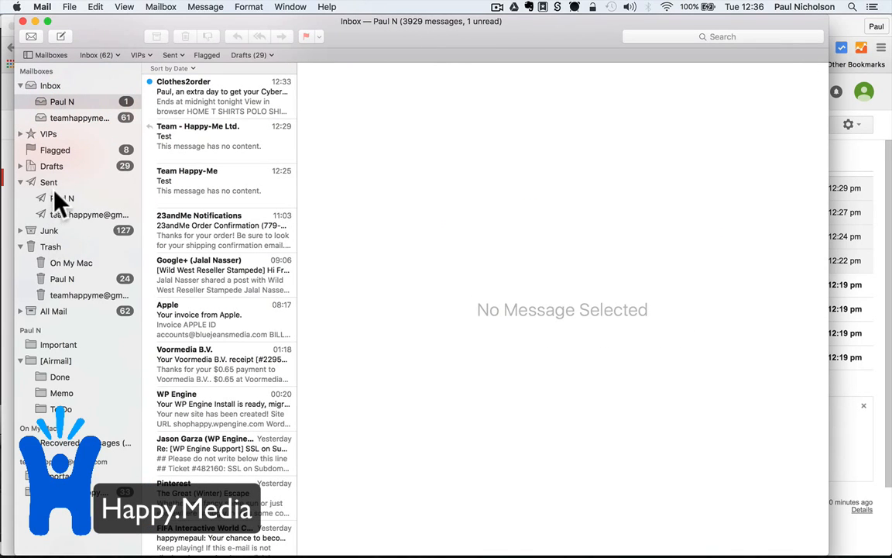
{"action": "left_click", "coordinate": [65, 200]}
{"action": "left_click", "coordinate": [182, 246]}
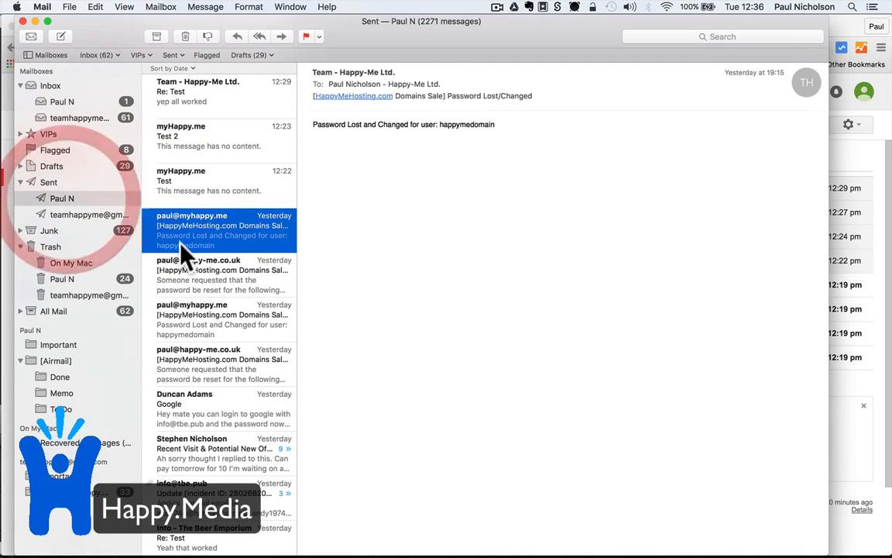
{"action": "left_click", "coordinate": [195, 104]}
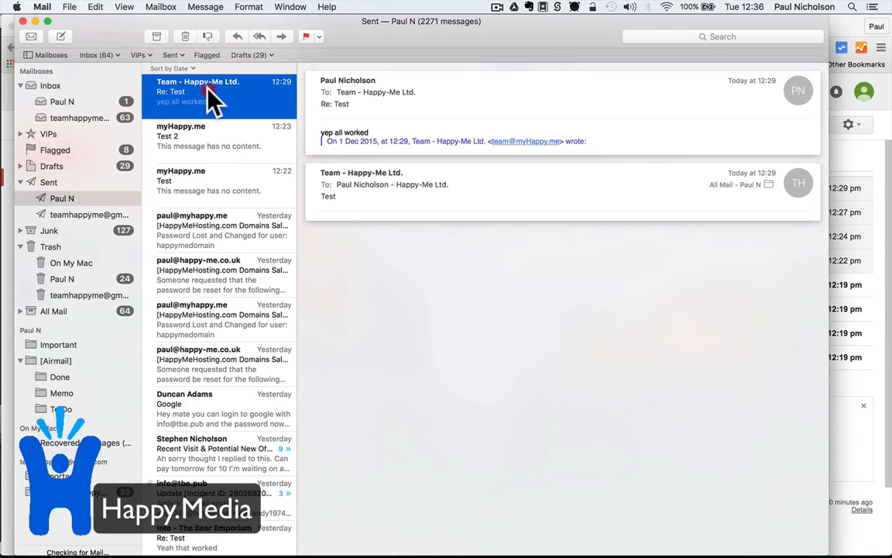
Browse each account's Sent mailbox and the combined Sent view to locate the Test 2 message.
{"action": "left_click", "coordinate": [66, 215]}
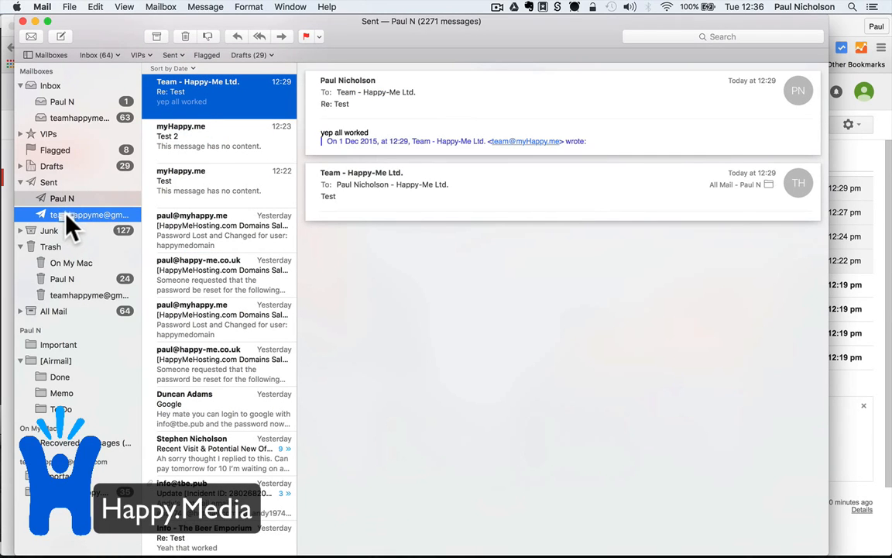
{"action": "left_click", "coordinate": [67, 216]}
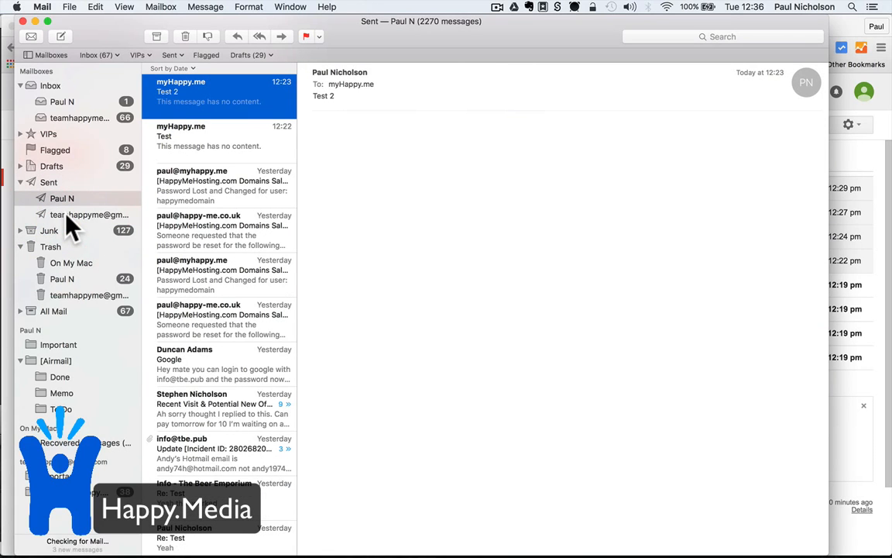
{"action": "left_click", "coordinate": [67, 215]}
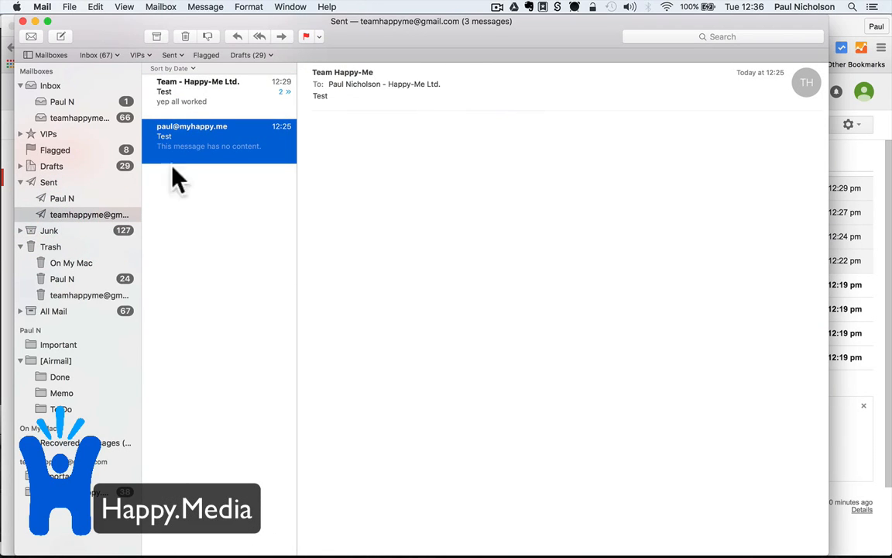
{"action": "left_click", "coordinate": [92, 199]}
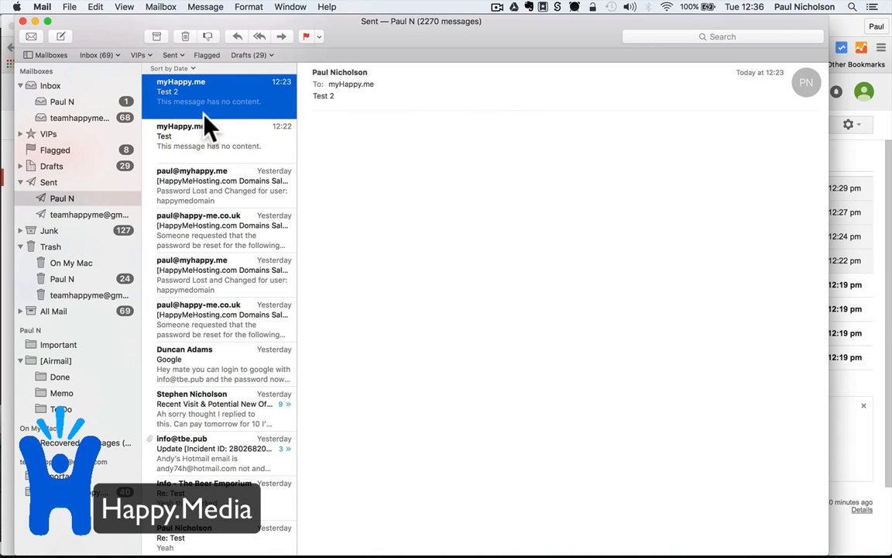
{"action": "left_click", "coordinate": [62, 102]}
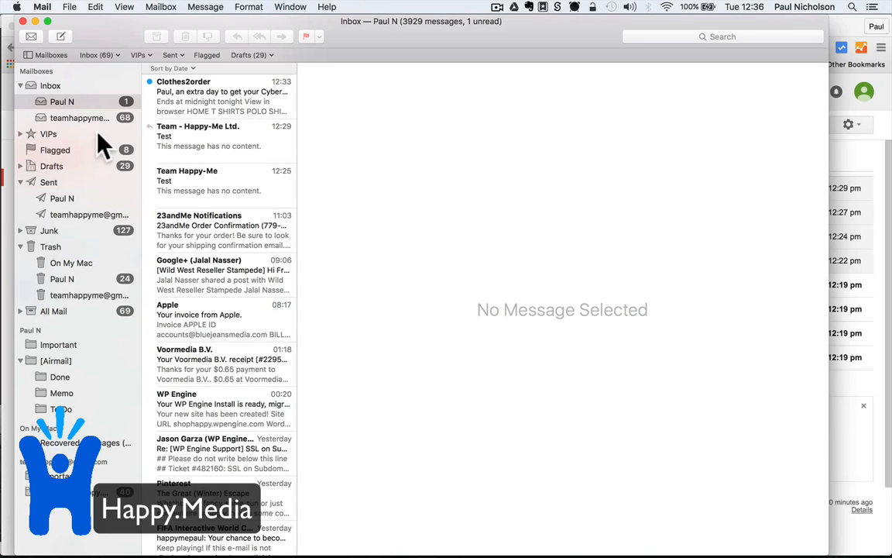
{"action": "left_click", "coordinate": [53, 181]}
{"action": "left_click", "coordinate": [62, 199]}
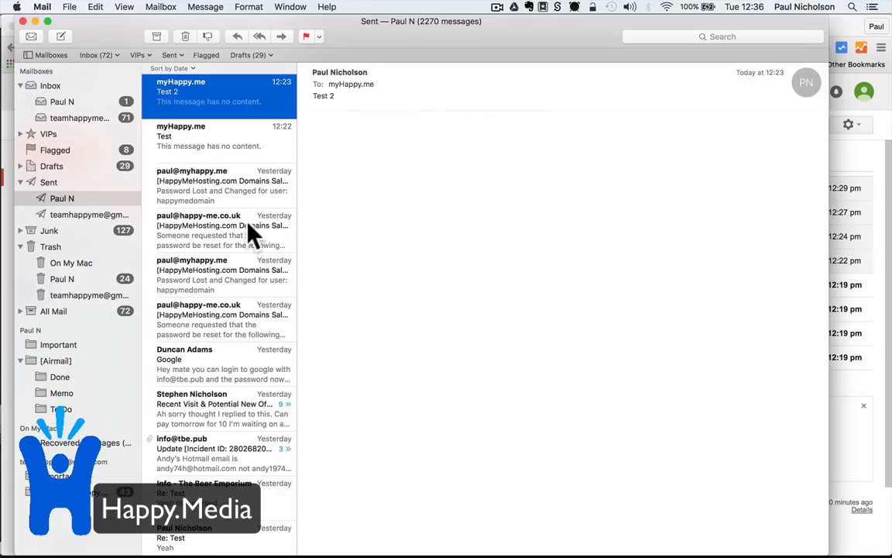
Drag the Test 2 sent message into the Gmail account's Sent mailbox, then return to Chrome.
{"action": "left_click", "coordinate": [223, 103]}
{"action": "left_click", "coordinate": [226, 101]}
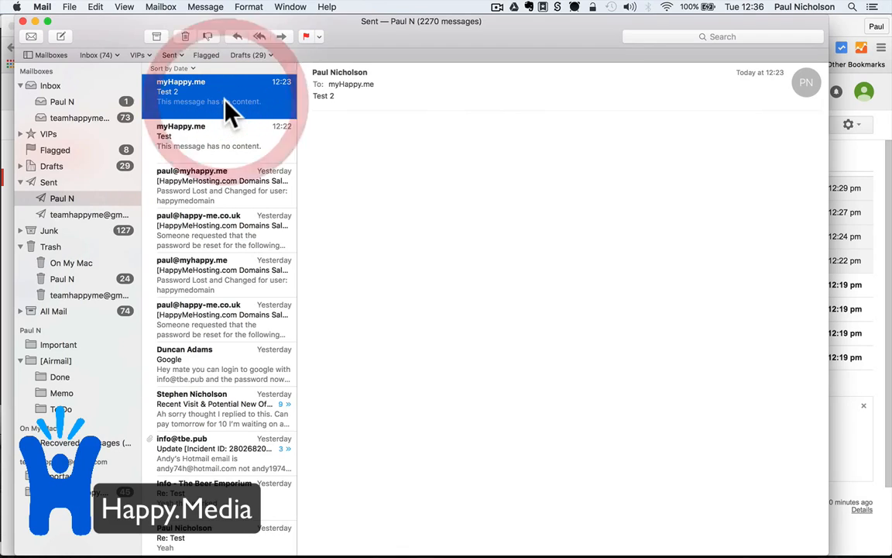
{"action": "key", "text": "super+a"}
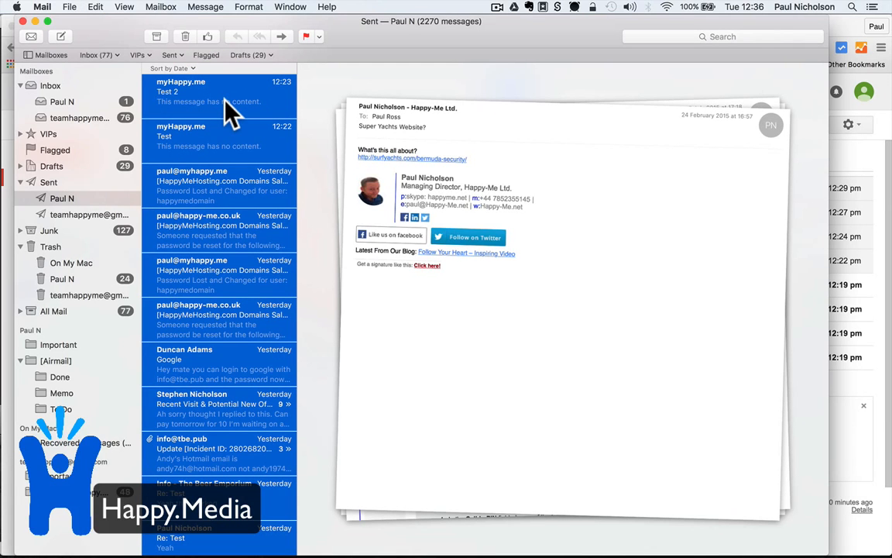
{"action": "left_click", "coordinate": [225, 100]}
{"action": "left_click", "coordinate": [216, 138]}
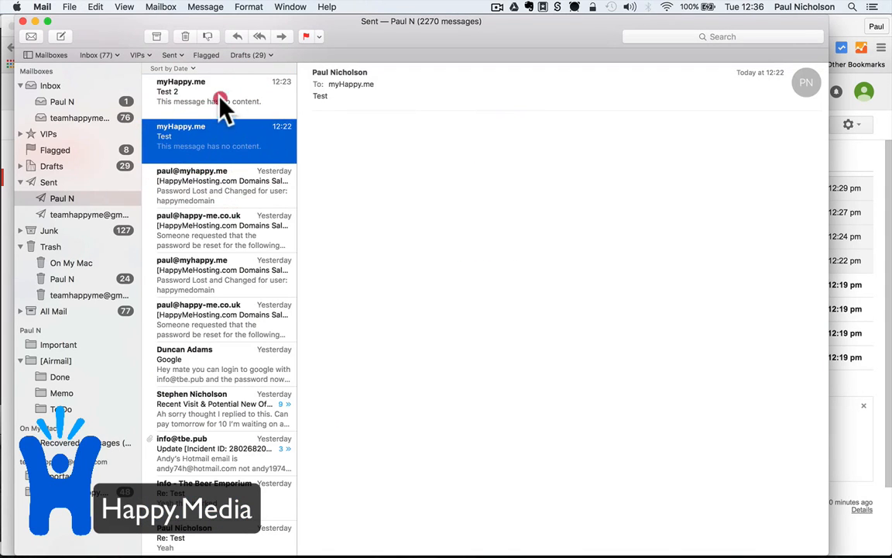
{"action": "left_click", "coordinate": [221, 95]}
{"action": "left_click_drag", "start_coordinate": [222, 94], "coordinate": [103, 215]}
{"action": "left_click", "coordinate": [103, 216]}
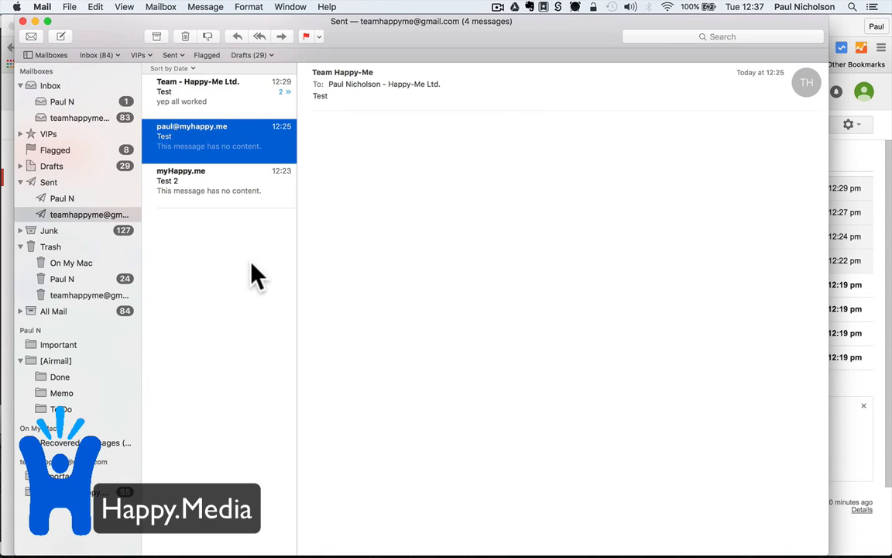
{"action": "mouse_move", "coordinate": [384, 551]}
{"action": "left_click", "coordinate": [519, 542]}
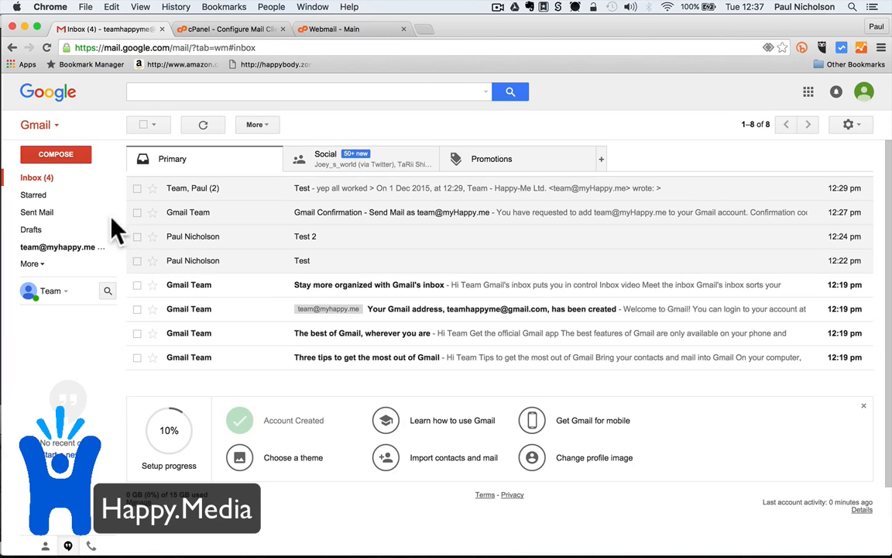
Check the Social and Primary tabs, start and minimize a draft, and reload the inbox.
{"action": "left_click", "coordinate": [48, 177]}
{"action": "left_click", "coordinate": [298, 158]}
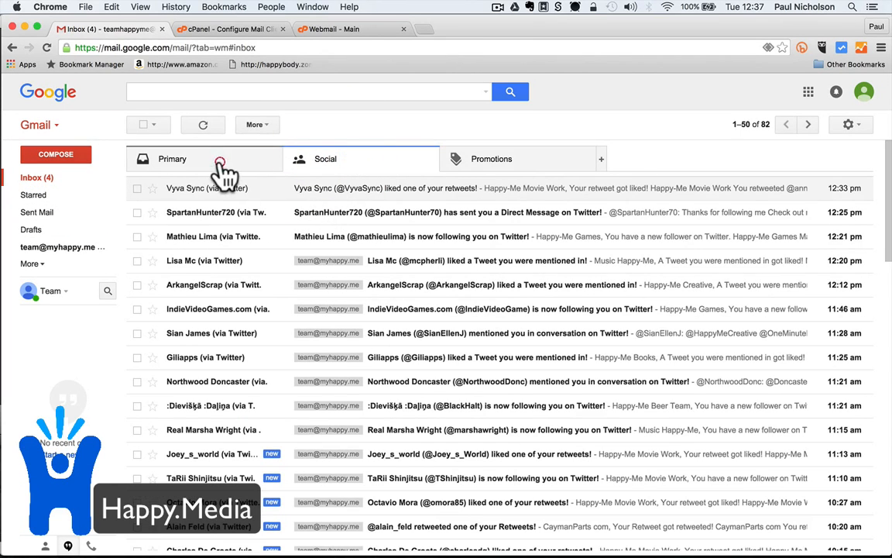
{"action": "left_click", "coordinate": [220, 164]}
{"action": "left_click", "coordinate": [62, 151]}
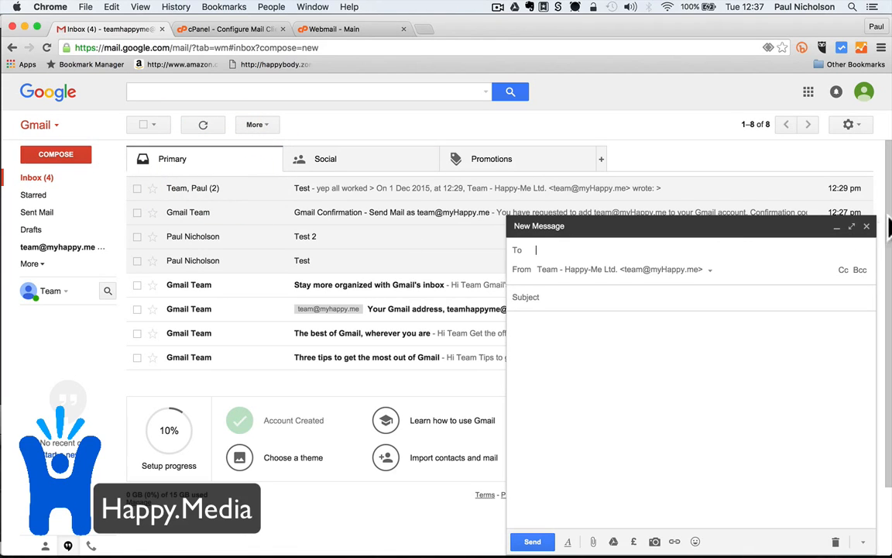
{"action": "left_click", "coordinate": [798, 225]}
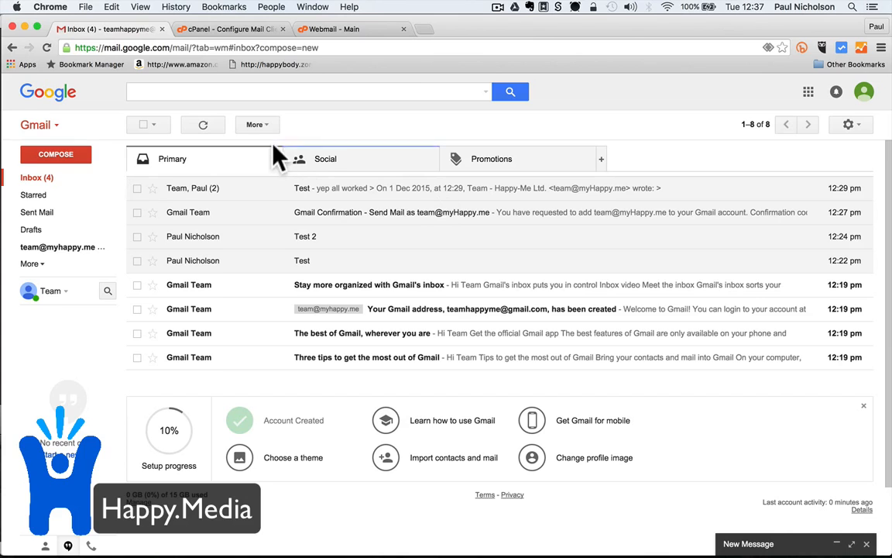
{"action": "left_click", "coordinate": [62, 183]}
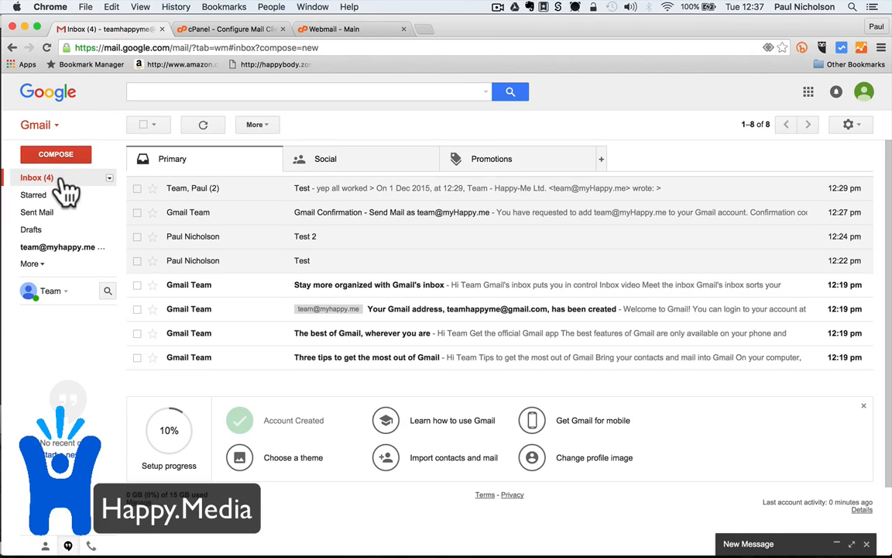
Send a new message with subject and body 'Test' to the personal hosting address.
{"action": "left_click", "coordinate": [68, 154]}
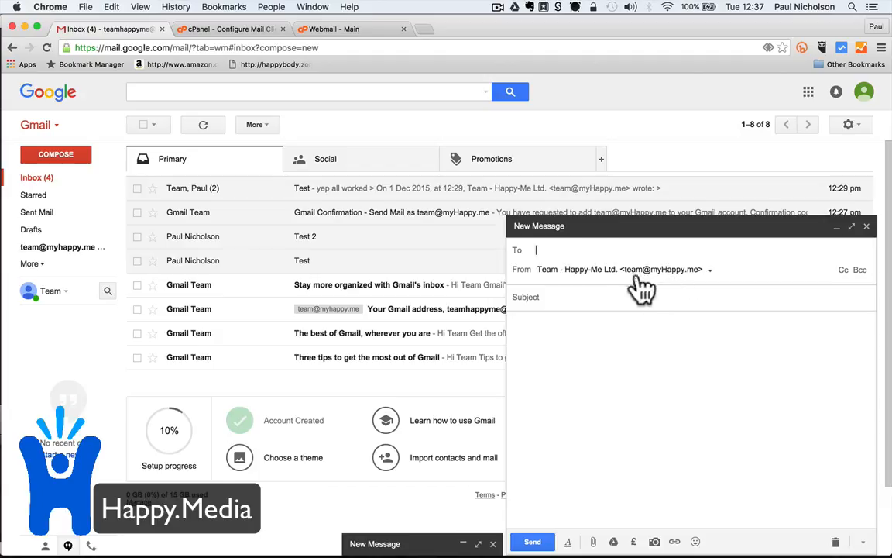
{"action": "left_click", "coordinate": [564, 249]}
{"action": "type", "text": "p"}
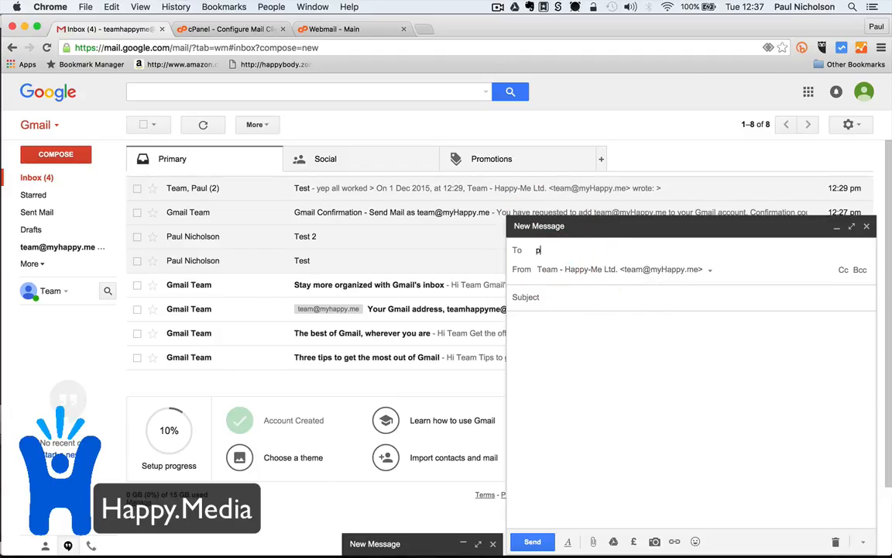
{"action": "type", "text": "aul"}
{"action": "key", "text": "Return"}
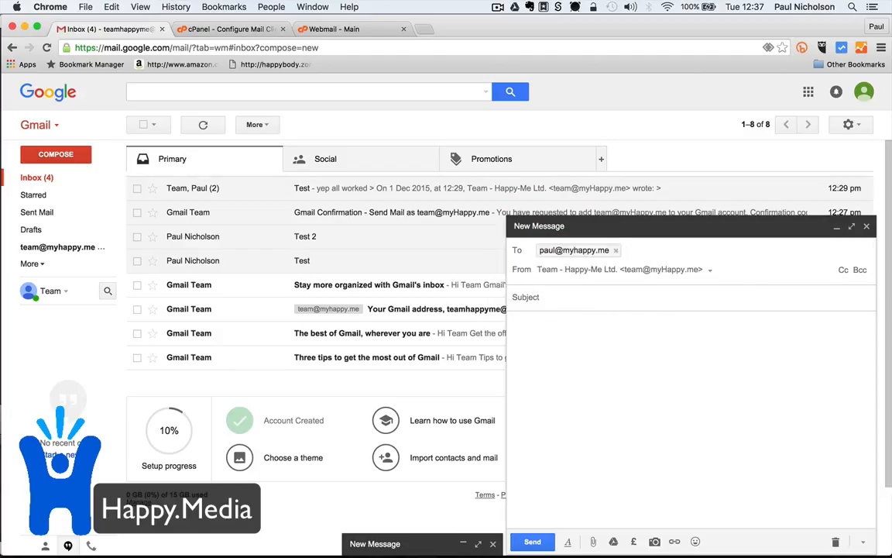
{"action": "key", "text": "Tab"}
{"action": "key", "text": "Tab"}
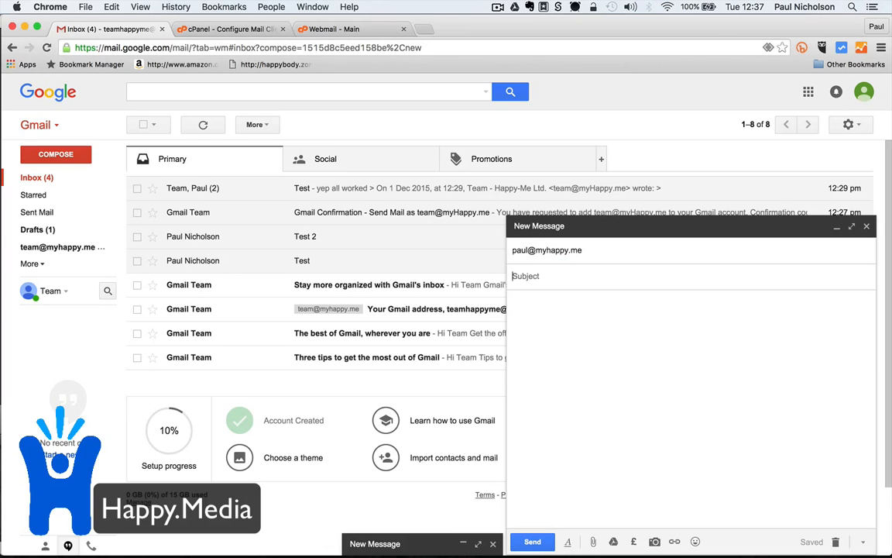
{"action": "type", "text": "Test"}
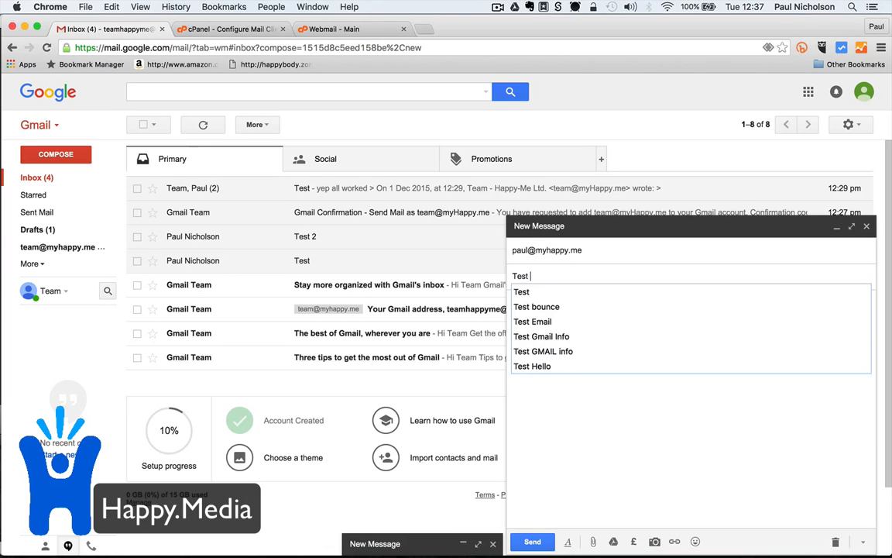
{"action": "left_click", "coordinate": [600, 296]}
{"action": "left_click", "coordinate": [600, 301]}
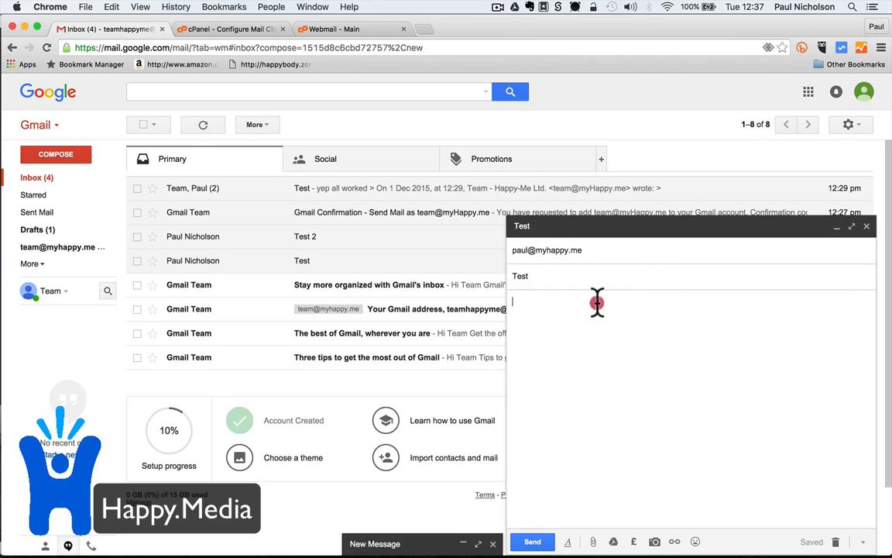
{"action": "type", "text": "Test"}
{"action": "left_click", "coordinate": [528, 542]}
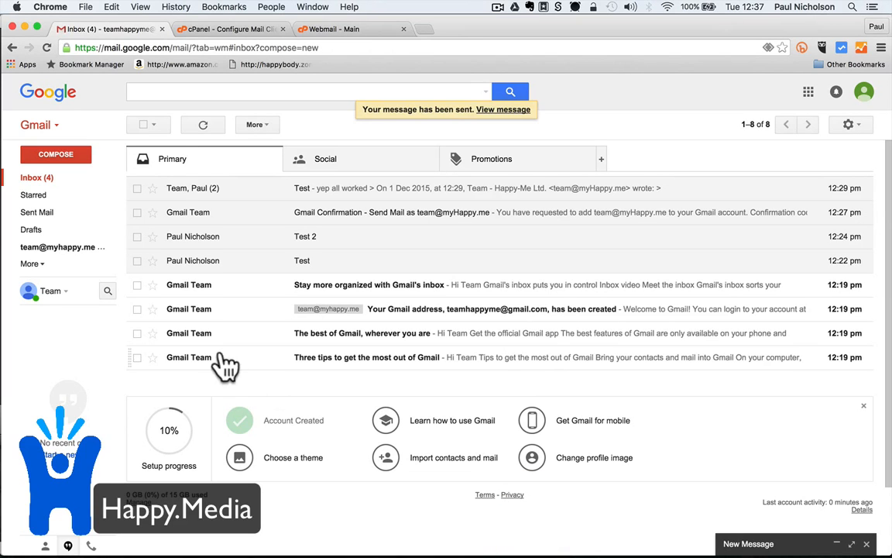
Expand the More folders and open Gmail's full Settings from the gear menu, then switch to the cPanel tab.
{"action": "left_click", "coordinate": [58, 265]}
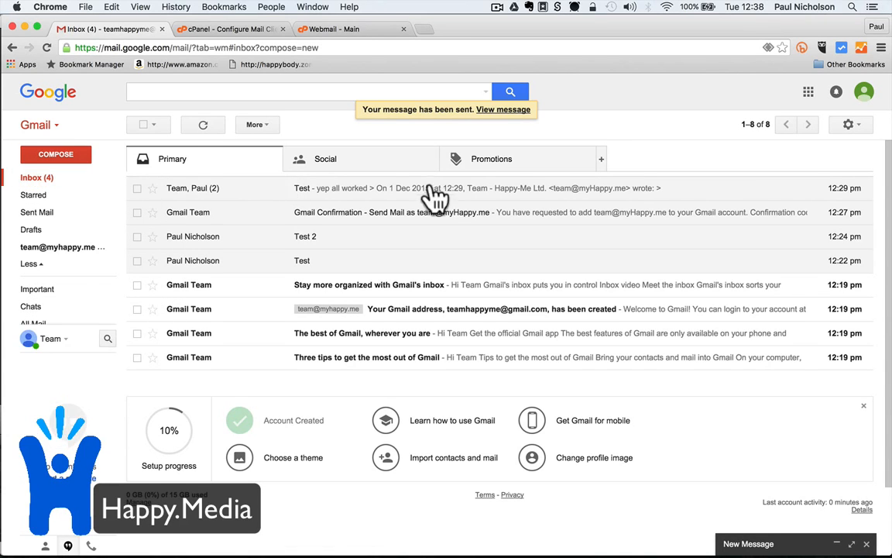
{"action": "left_click", "coordinate": [848, 124]}
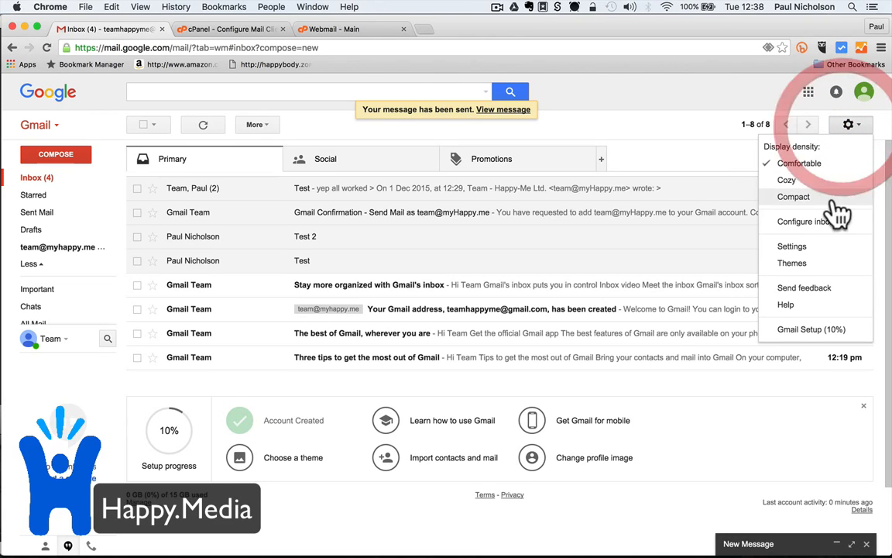
{"action": "left_click", "coordinate": [790, 247]}
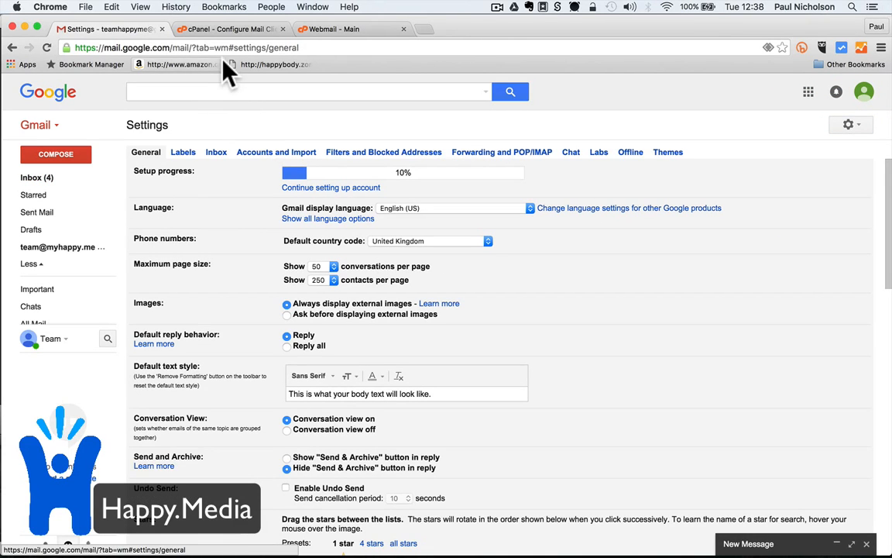
{"action": "left_click", "coordinate": [220, 29]}
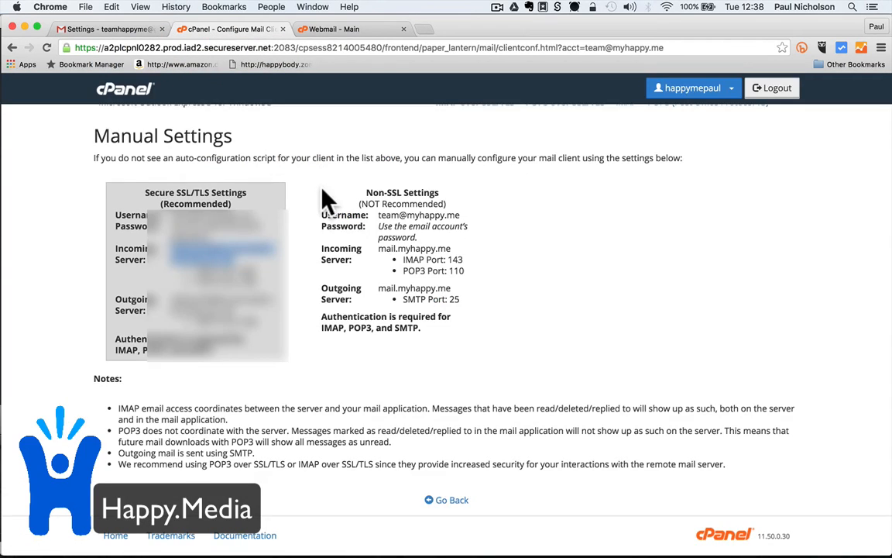
Open the second mail account's webmail, review its Forwarders list, and return to the inbox with three Test messages.
{"action": "scroll", "coordinate": [322, 186], "scroll_direction": "up", "scroll_amount": 10}
{"action": "scroll", "coordinate": [203, 165], "scroll_direction": "left", "scroll_amount": 5}
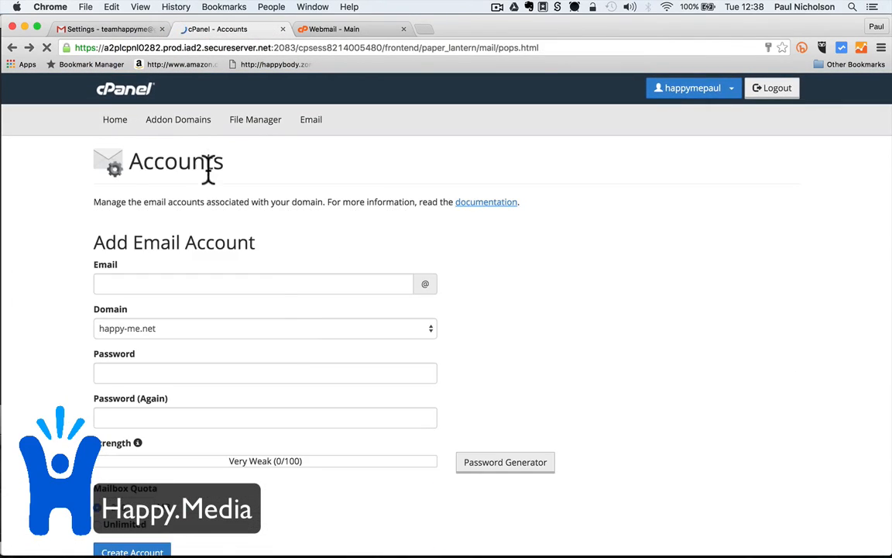
{"action": "scroll", "coordinate": [295, 342], "scroll_direction": "down", "scroll_amount": 10}
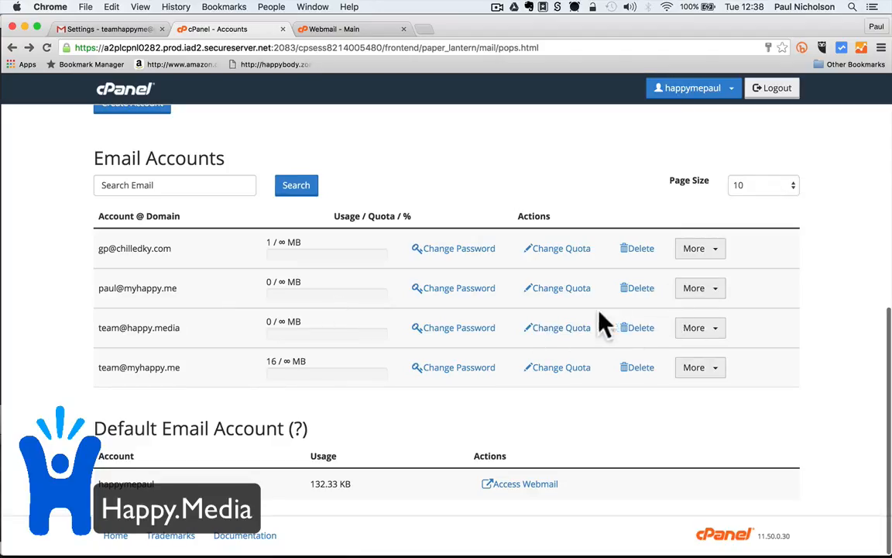
{"action": "left_click", "coordinate": [699, 288]}
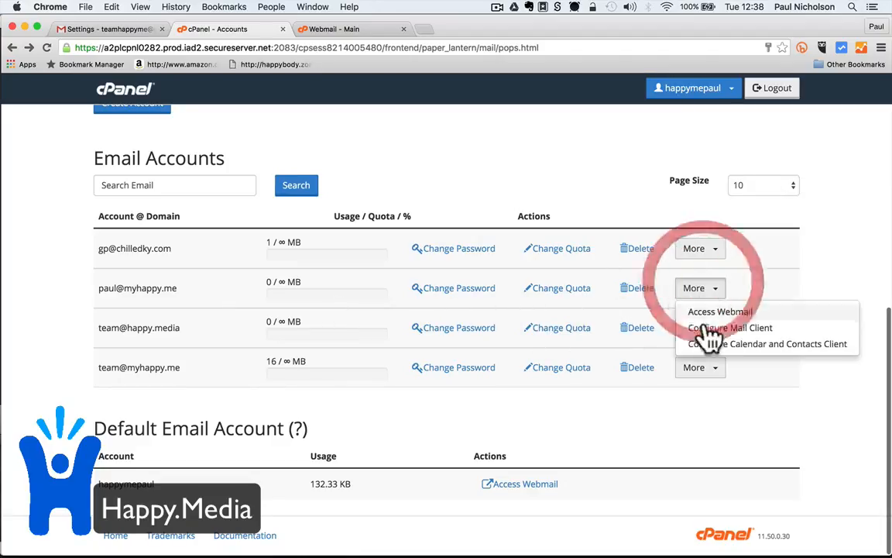
{"action": "left_click", "coordinate": [709, 313]}
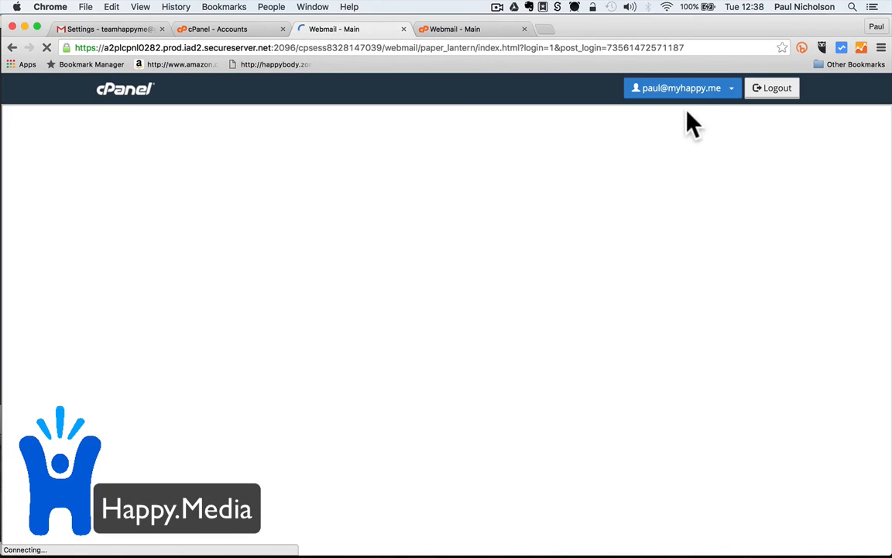
{"action": "left_click", "coordinate": [693, 89]}
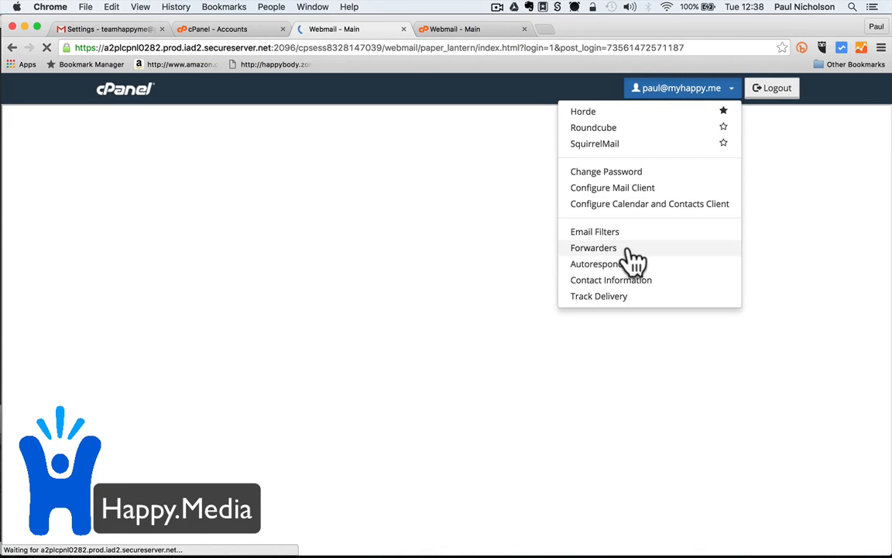
{"action": "left_click", "coordinate": [631, 251]}
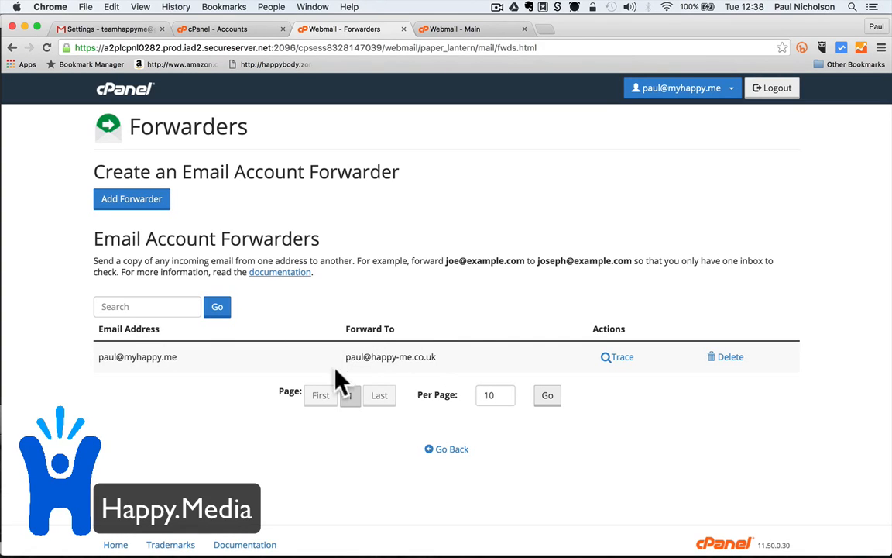
{"action": "scroll", "coordinate": [424, 248], "scroll_direction": "left", "scroll_amount": 5}
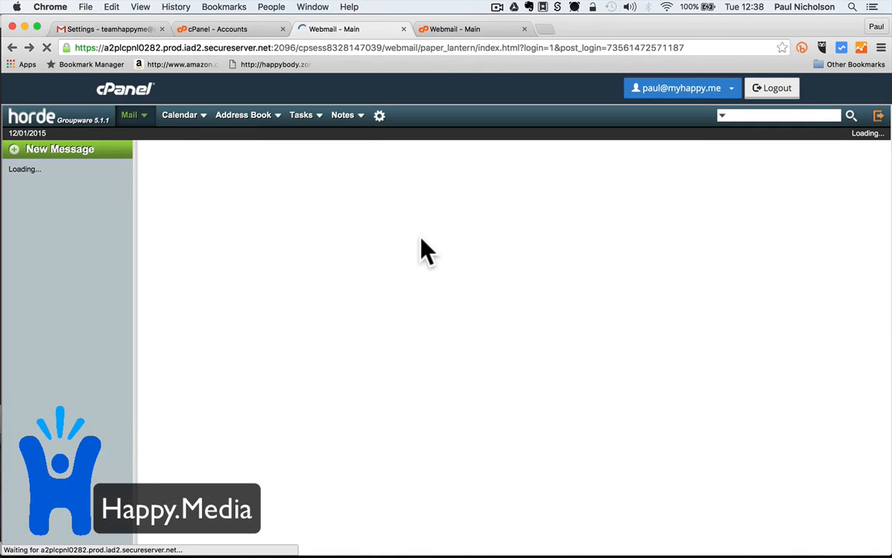
{"action": "left_click", "coordinate": [440, 31]}
From Accounts and Import, check that a new draft's From list offers both addresses, then discard it.
{"action": "left_click", "coordinate": [97, 31]}
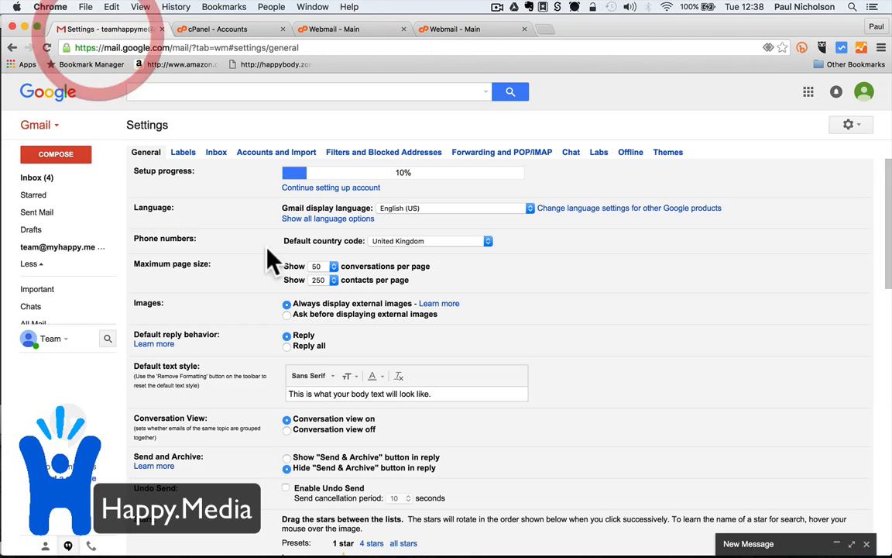
{"action": "left_click", "coordinate": [283, 153]}
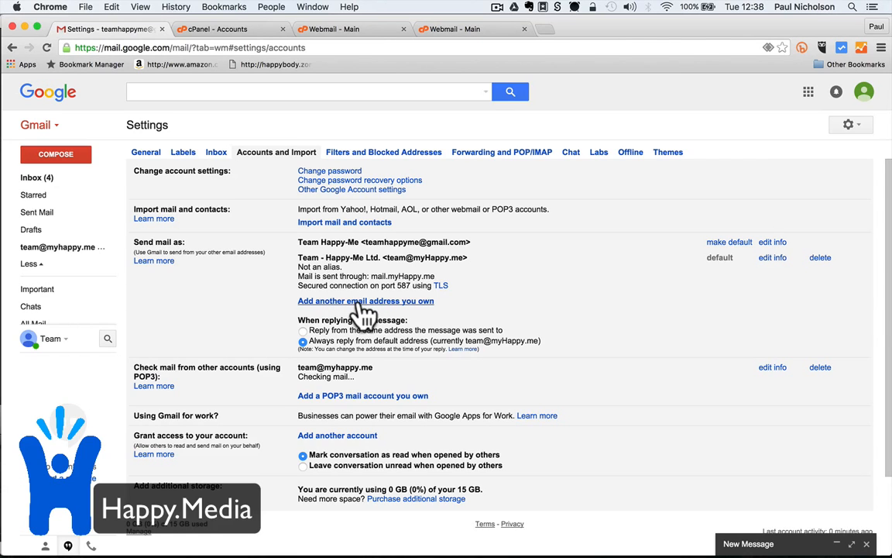
{"action": "left_click", "coordinate": [70, 157]}
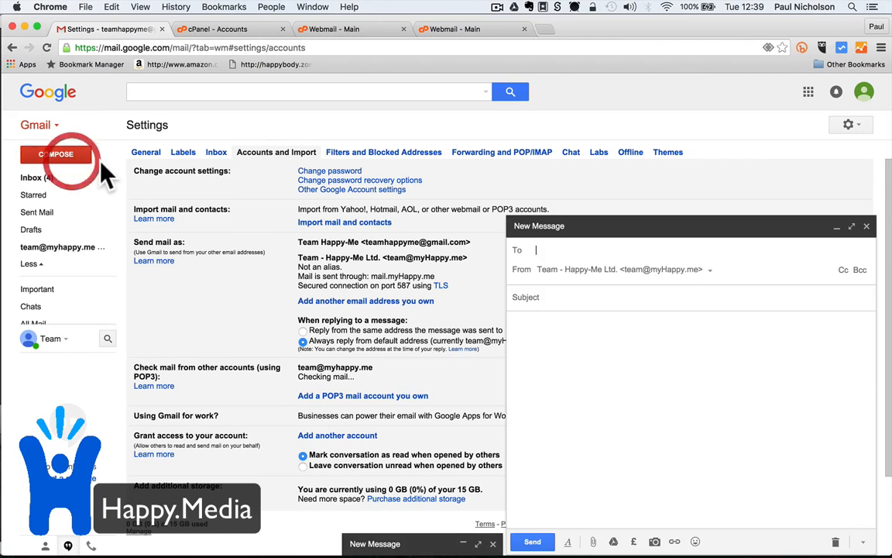
{"action": "left_click", "coordinate": [709, 269]}
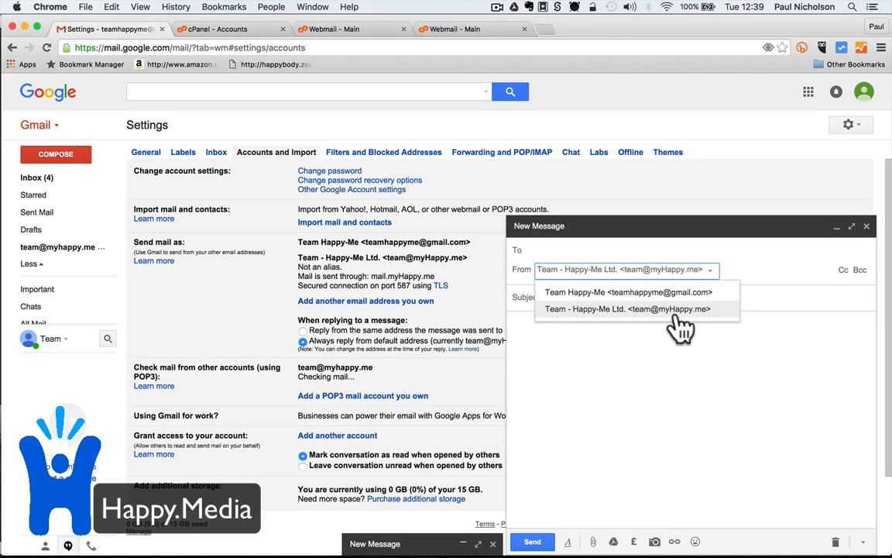
{"action": "left_click", "coordinate": [577, 338]}
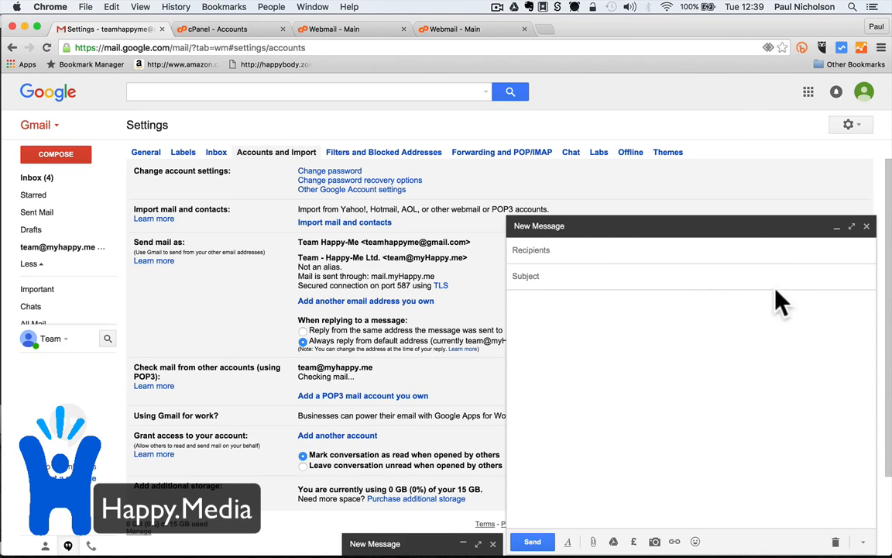
{"action": "left_click", "coordinate": [866, 227]}
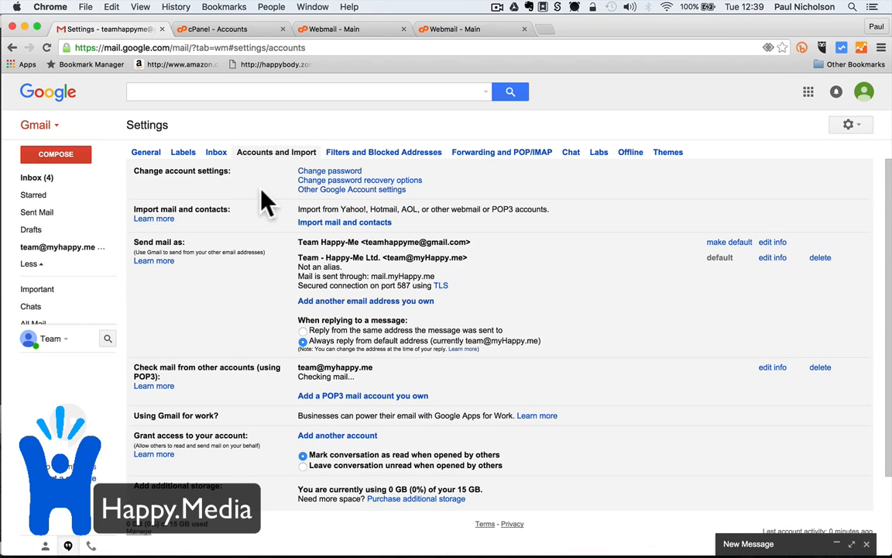
{"action": "left_click", "coordinate": [142, 153]}
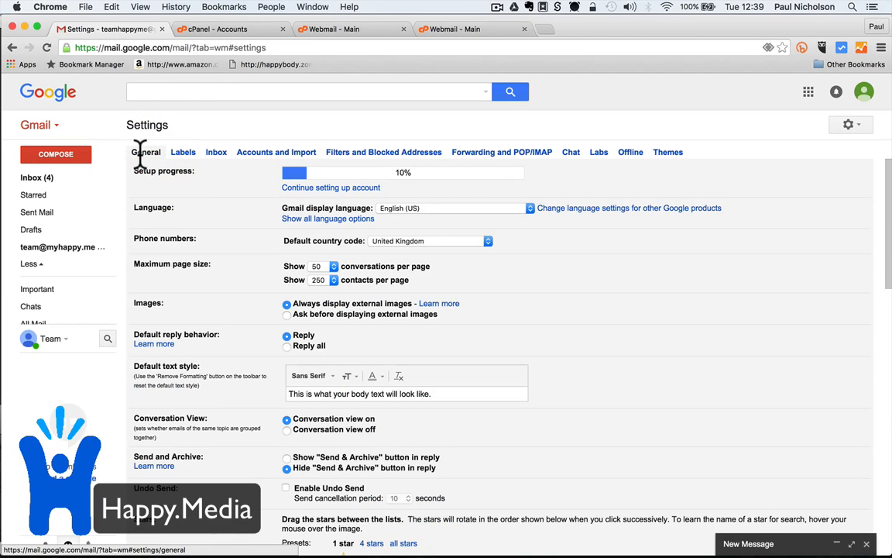
{"action": "left_click", "coordinate": [62, 182]}
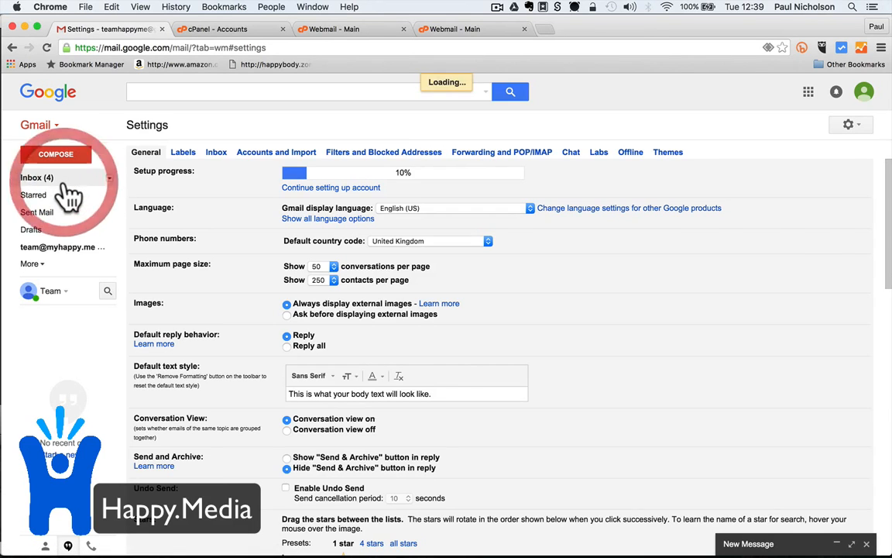
Look in Spam (one message) and the empty Starred folder for the test mail, then return to the inbox.
{"action": "left_click", "coordinate": [44, 265]}
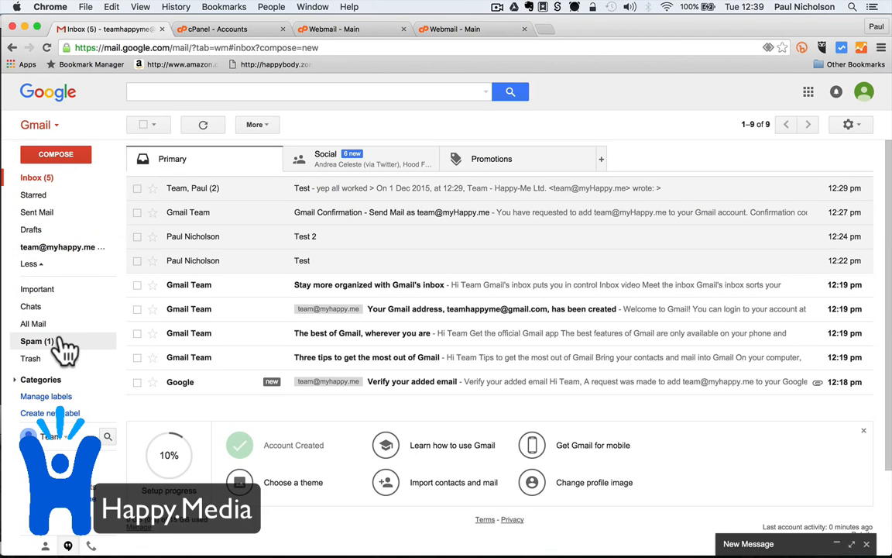
{"action": "left_click", "coordinate": [62, 342]}
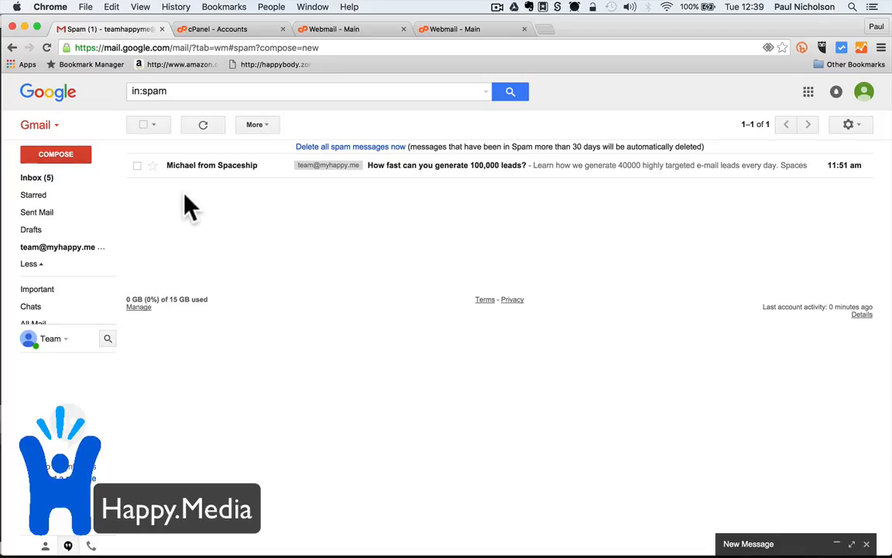
{"action": "left_click", "coordinate": [64, 195]}
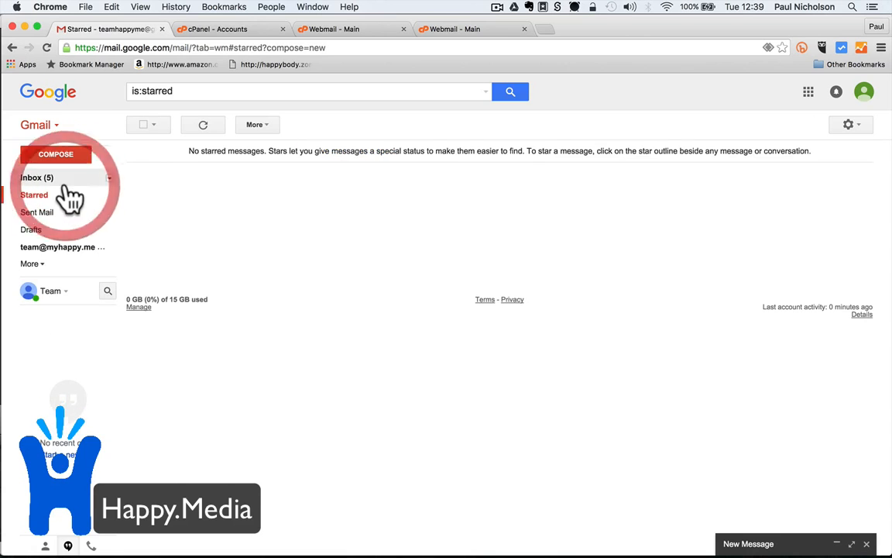
{"action": "left_click", "coordinate": [73, 181]}
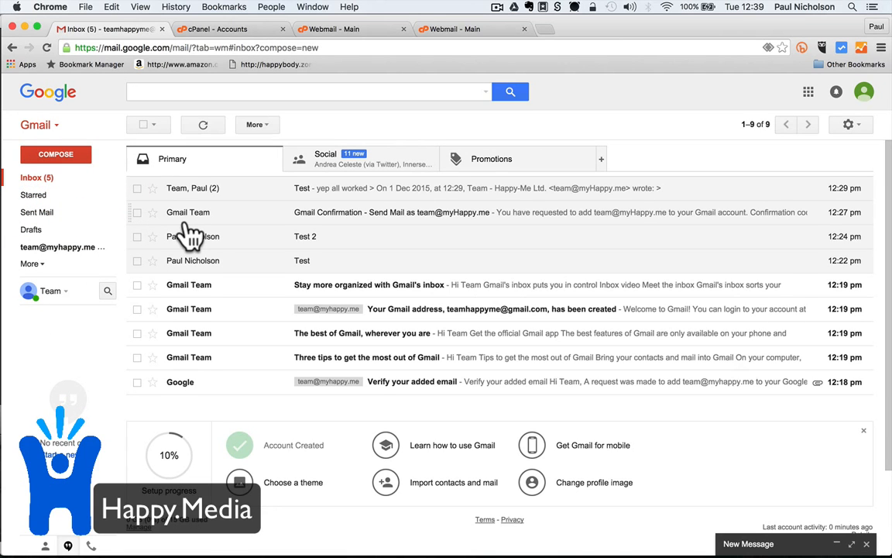
In the cPanel tab, go to the happymehosting.com website.
{"action": "left_click", "coordinate": [239, 29]}
{"action": "left_click", "coordinate": [366, 48]}
{"action": "type", "text": "happymehosting.com"}
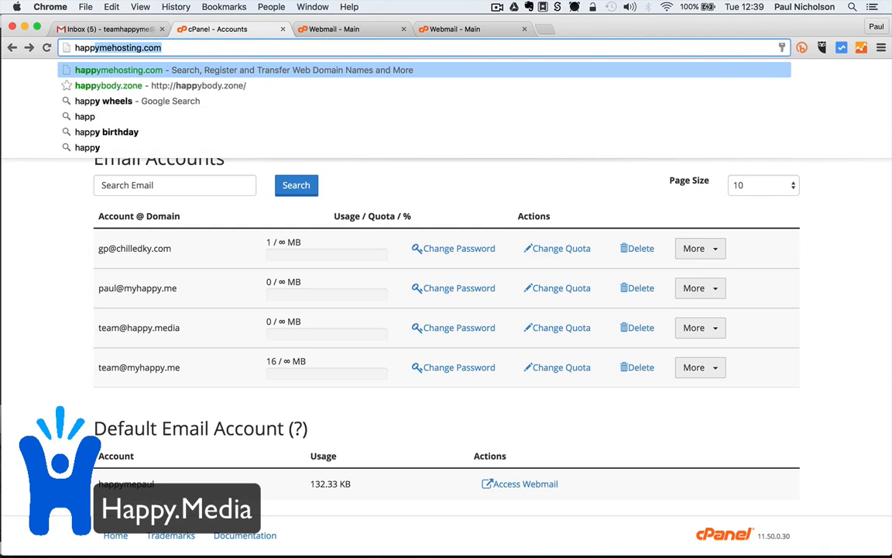
{"action": "key", "text": "Return"}
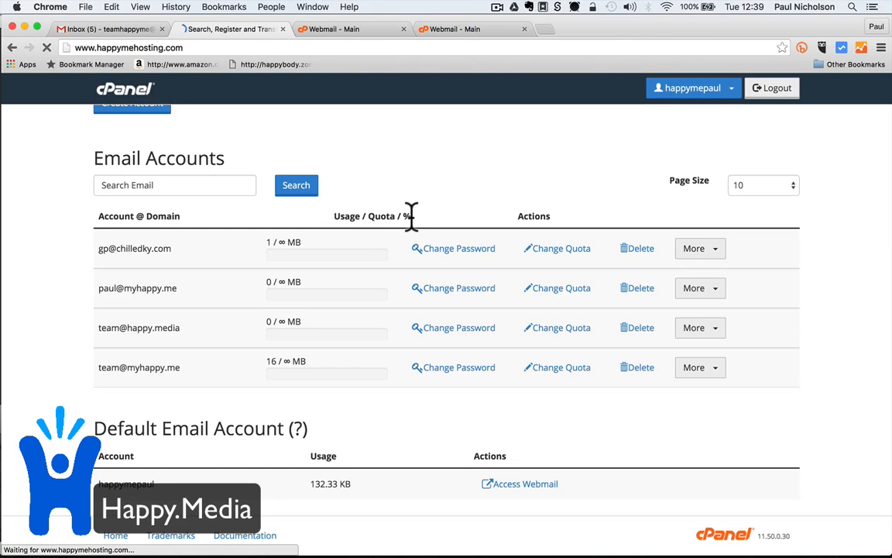
Open Web Hosting > Hosting Plans and review the Economy £4.84, Deluxe £6.17 and Ultimate £10.25 plans.
{"action": "mouse_move", "coordinate": [246, 240]}
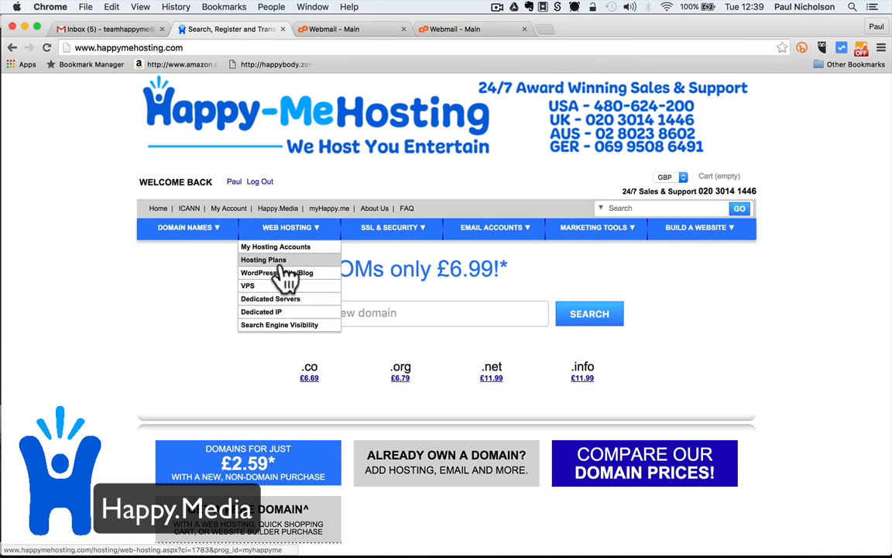
{"action": "left_click", "coordinate": [283, 262]}
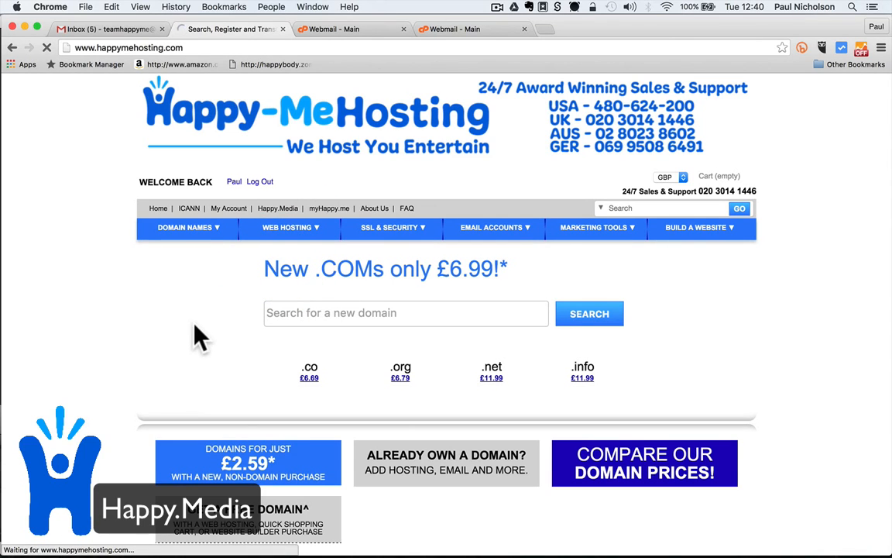
{"action": "scroll", "coordinate": [243, 384], "scroll_direction": "down", "scroll_amount": 5}
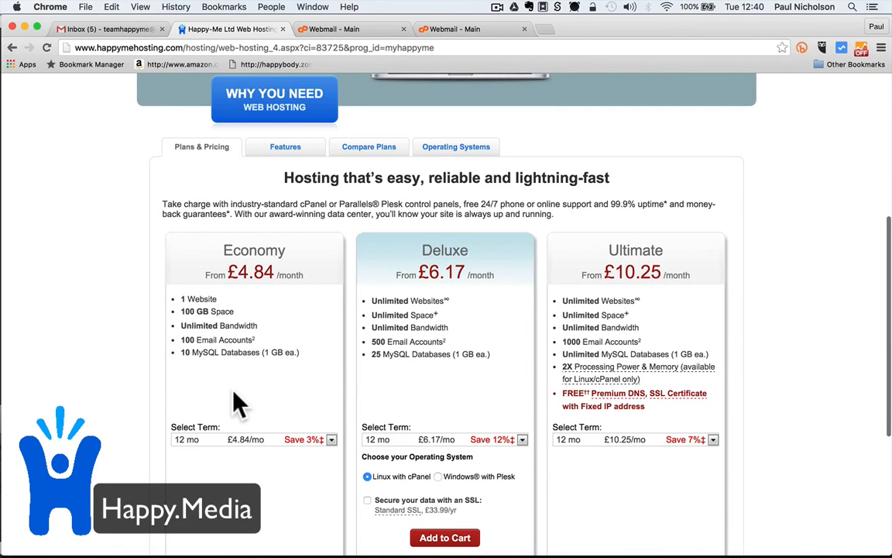
{"action": "scroll", "coordinate": [286, 403], "scroll_direction": "down", "scroll_amount": 1}
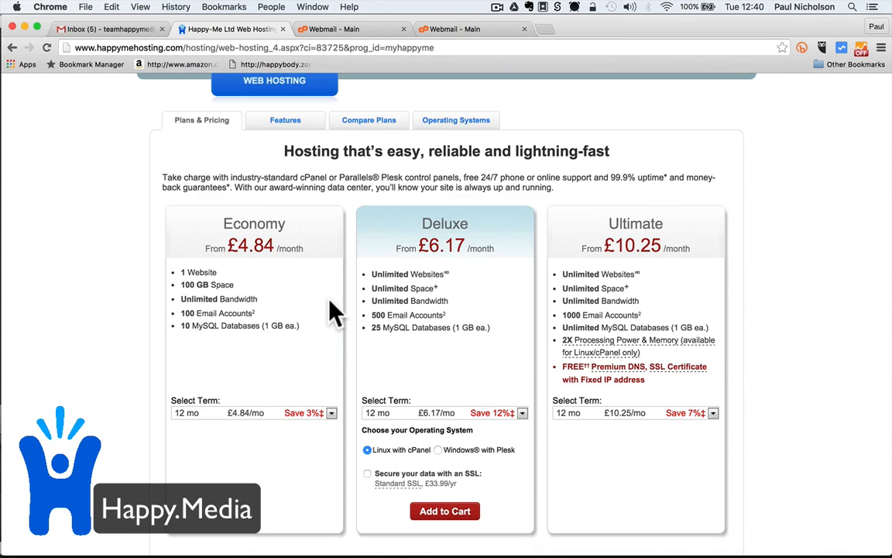
{"action": "scroll", "coordinate": [279, 194], "scroll_direction": "up", "scroll_amount": 2}
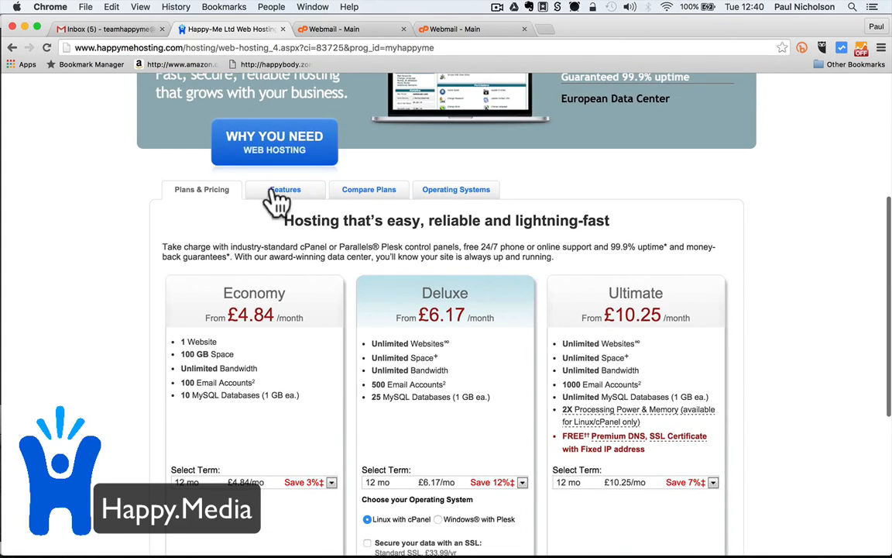
{"action": "scroll", "coordinate": [344, 341], "scroll_direction": "up", "scroll_amount": 2}
{"action": "scroll", "coordinate": [345, 341], "scroll_direction": "down", "scroll_amount": 3}
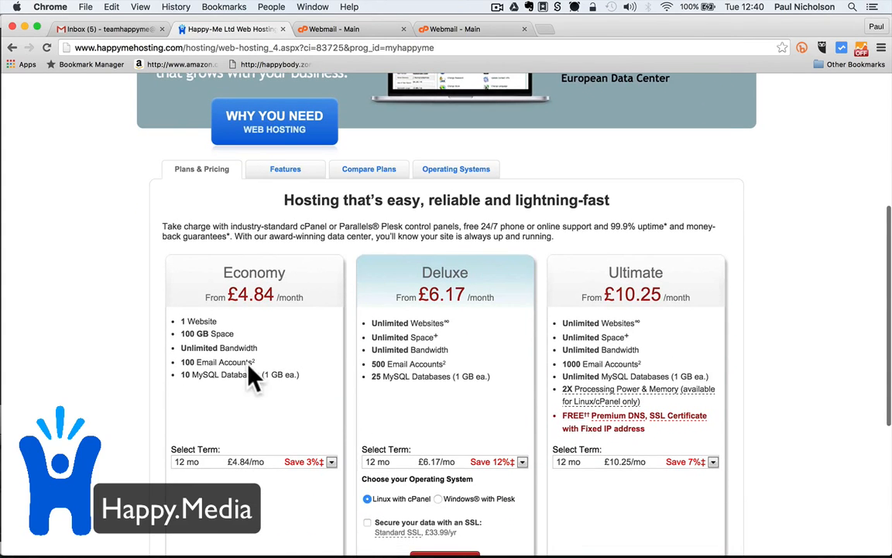
{"action": "scroll", "coordinate": [370, 262], "scroll_direction": "up", "scroll_amount": 1}
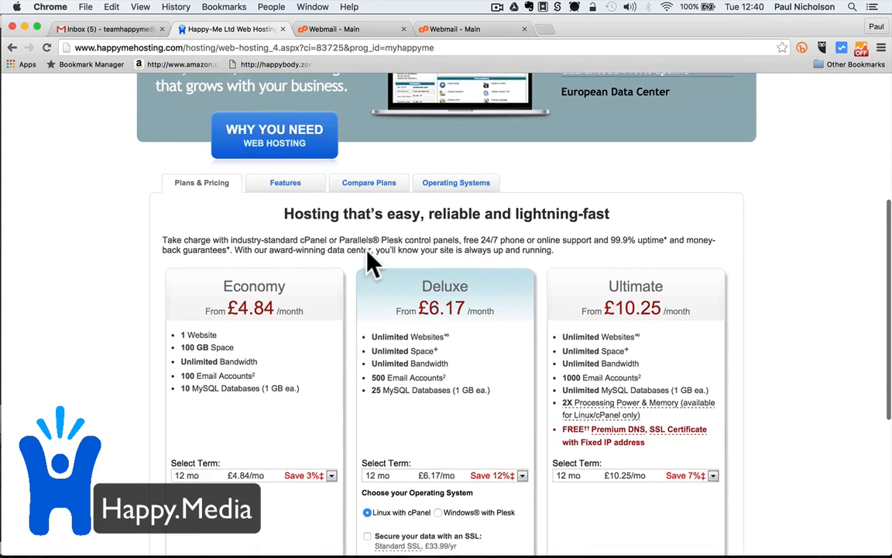
{"action": "scroll", "coordinate": [370, 262], "scroll_direction": "up", "scroll_amount": 4}
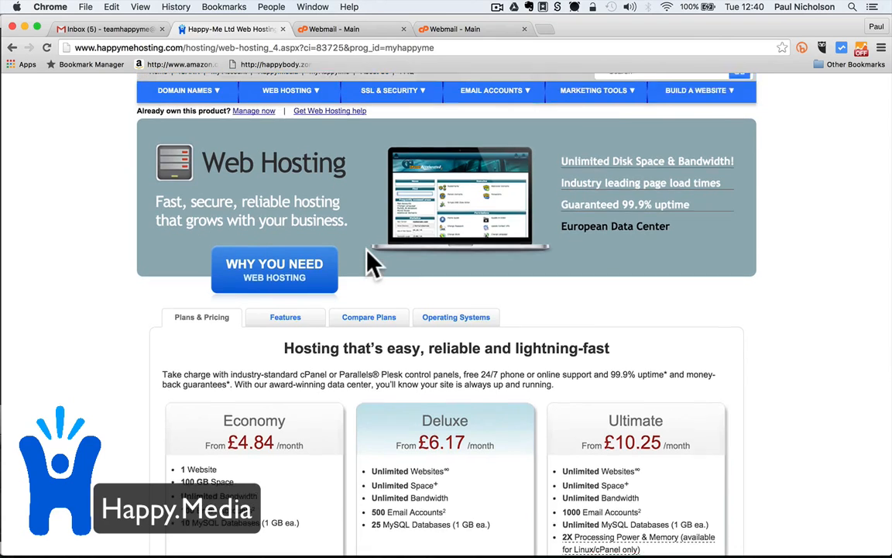
{"action": "scroll", "coordinate": [309, 229], "scroll_direction": "up", "scroll_amount": 4}
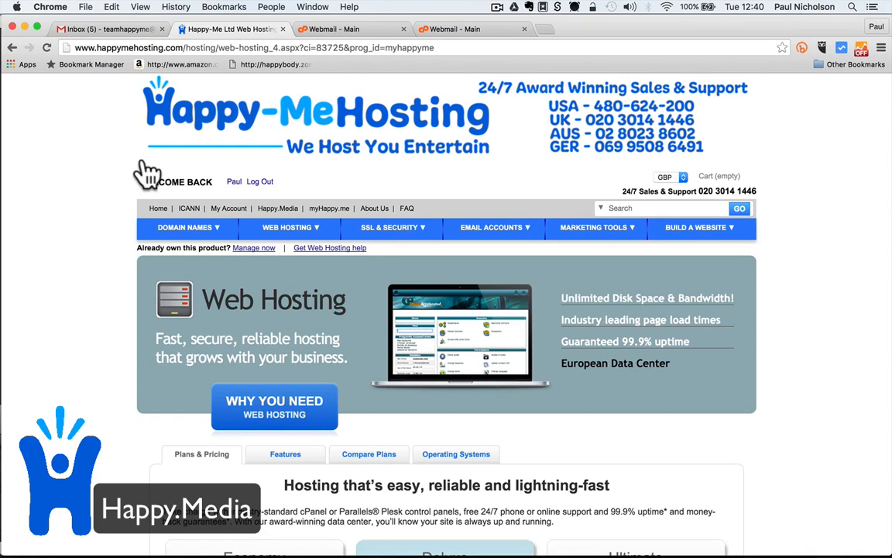
Go to the Happy.Media Activity page and open its Live Support chat window.
{"action": "left_click", "coordinate": [280, 211]}
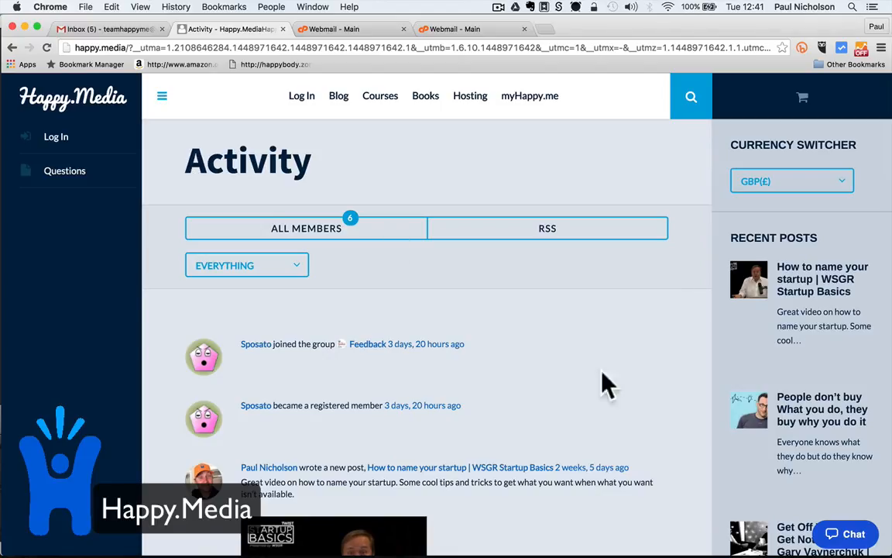
{"action": "left_click", "coordinate": [844, 533]}
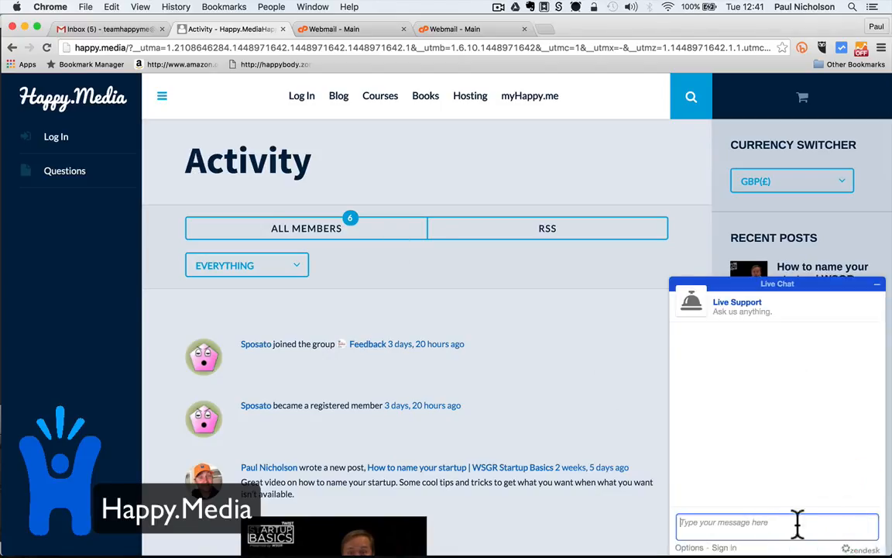